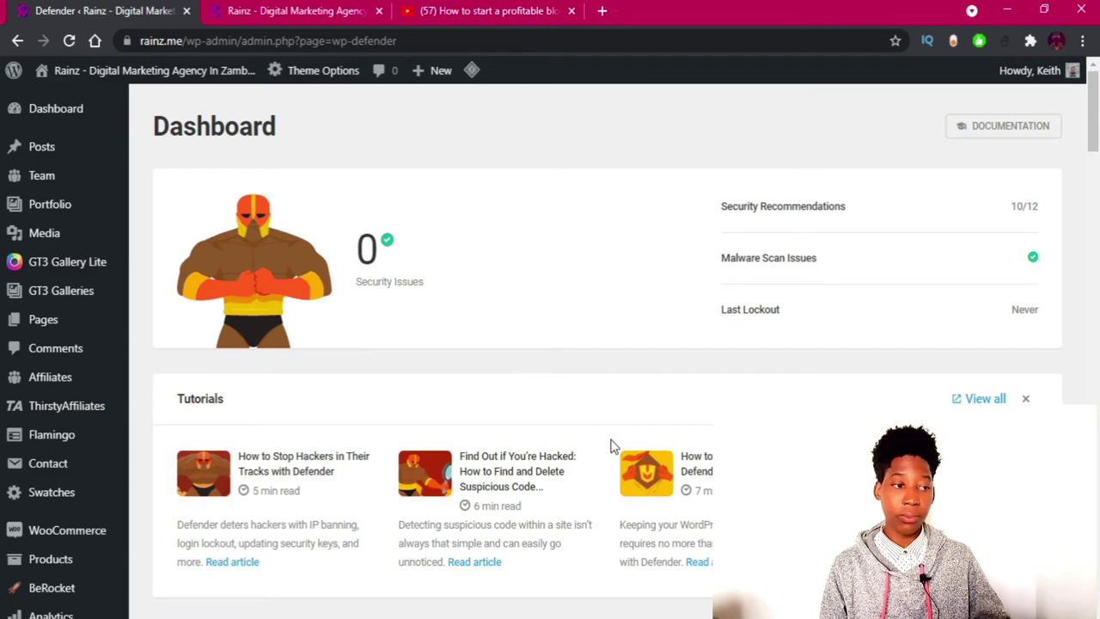
Scroll through the Defender dashboard, then open Security Recommendations (3 outstanding, 9 actioned).
{"action": "scroll", "coordinate": [613, 445], "scroll_direction": "down", "scroll_amount": 1}
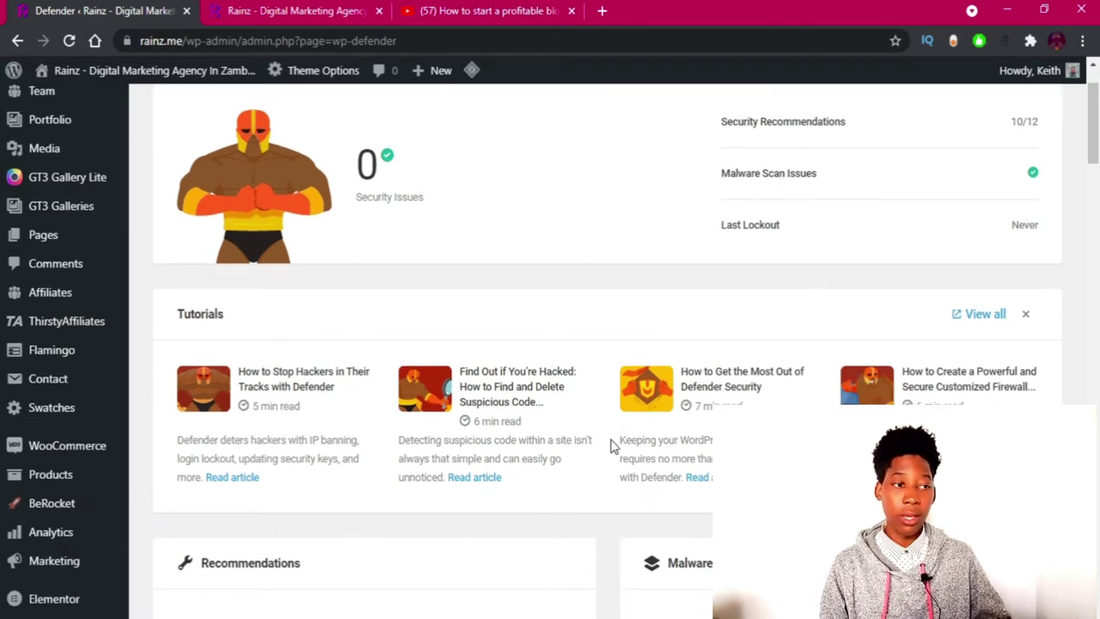
{"action": "scroll", "coordinate": [613, 445], "scroll_direction": "down", "scroll_amount": 7}
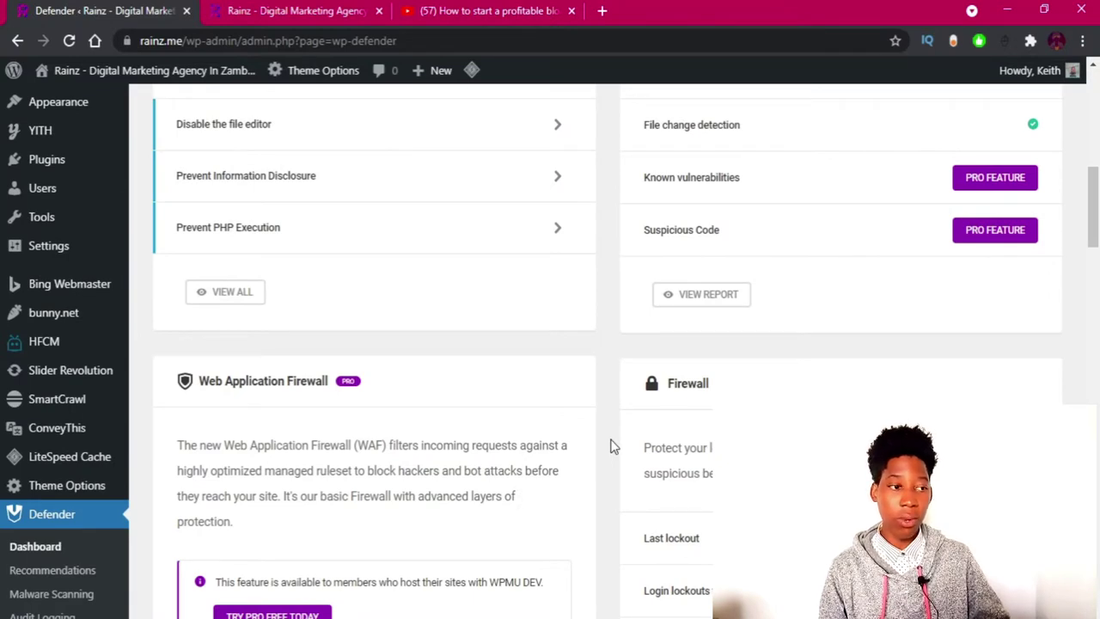
{"action": "scroll", "coordinate": [612, 445], "scroll_direction": "down", "scroll_amount": 2}
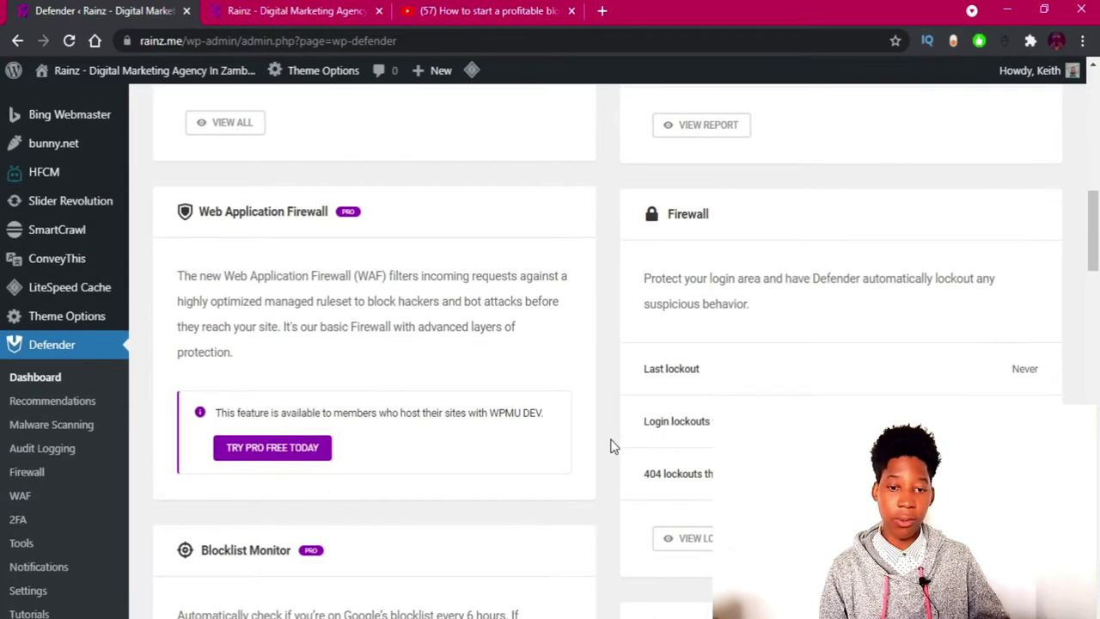
{"action": "scroll", "coordinate": [612, 445], "scroll_direction": "down", "scroll_amount": 1}
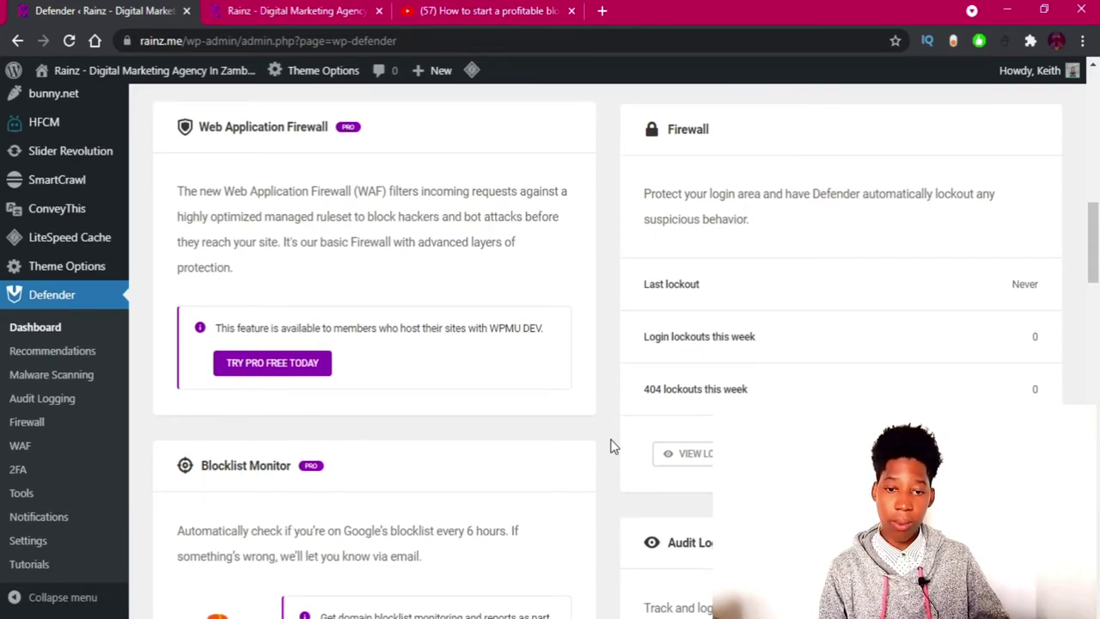
{"action": "scroll", "coordinate": [315, 287], "scroll_direction": "down", "scroll_amount": 2}
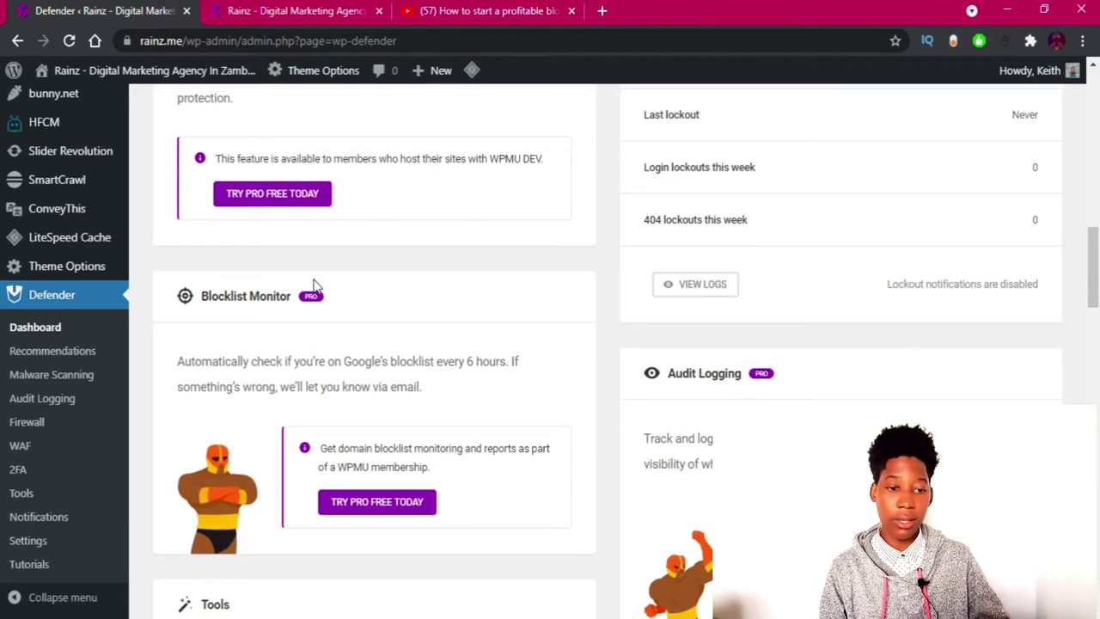
{"action": "scroll", "coordinate": [309, 284], "scroll_direction": "down", "scroll_amount": 1}
{"action": "scroll", "coordinate": [404, 275], "scroll_direction": "down", "scroll_amount": 1}
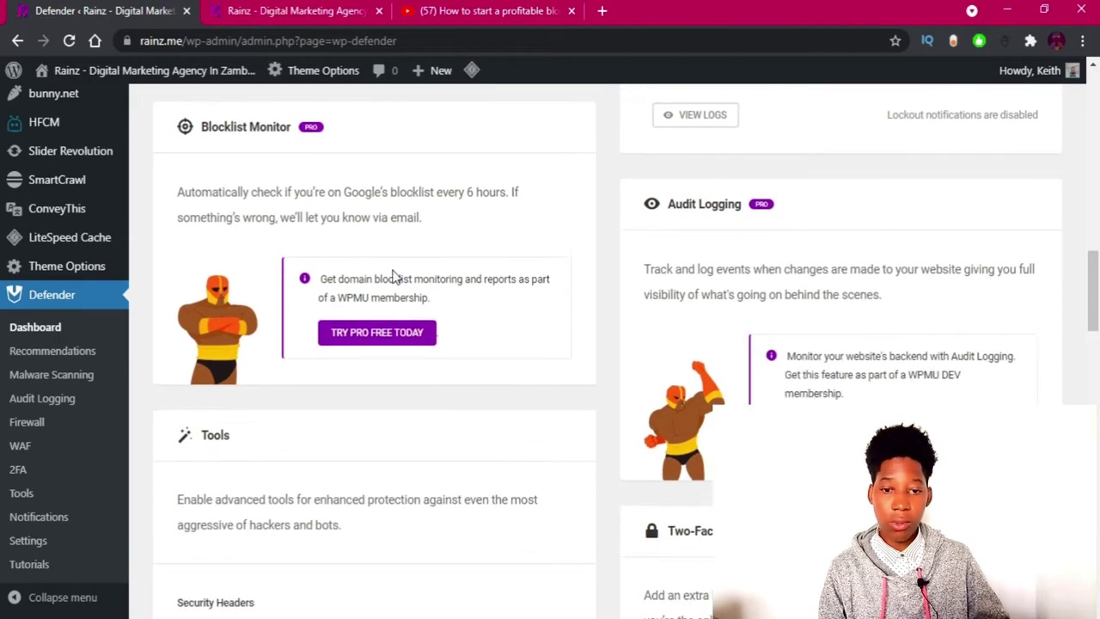
{"action": "left_click", "coordinate": [74, 352]}
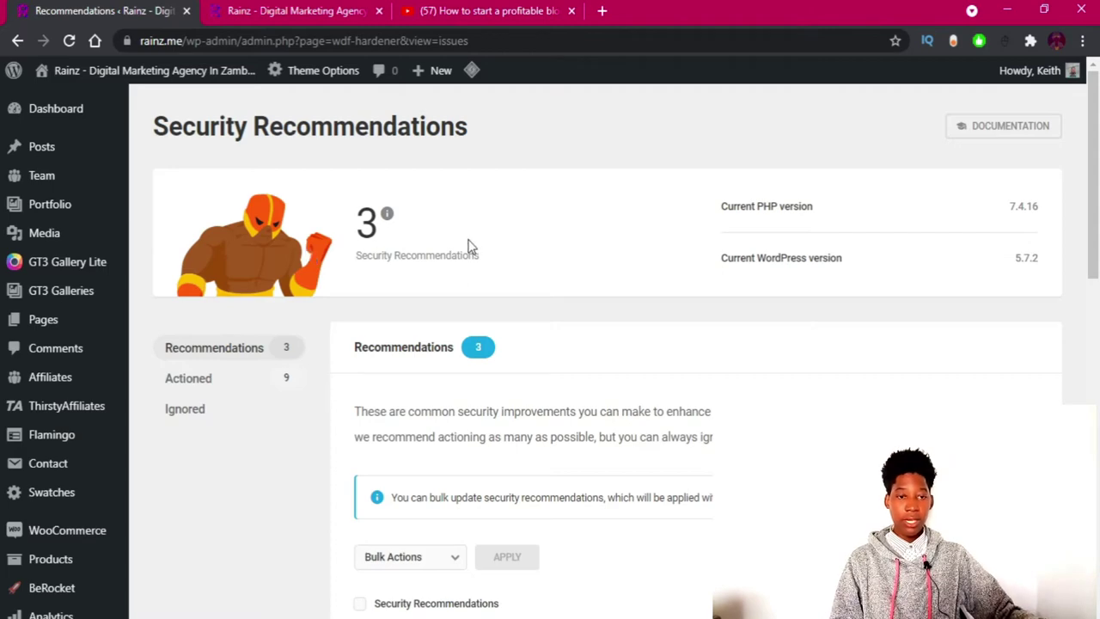
Show the actioned recommendations and expand Disable XML-RPC.
{"action": "scroll", "coordinate": [419, 221], "scroll_direction": "down", "scroll_amount": 4}
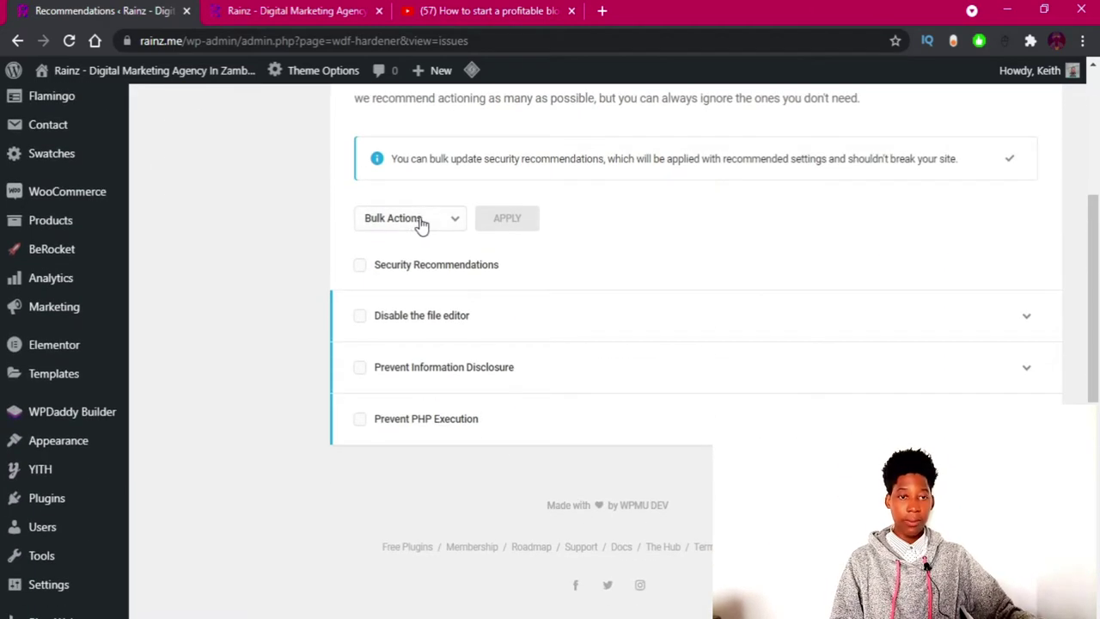
{"action": "scroll", "coordinate": [419, 221], "scroll_direction": "up", "scroll_amount": 2}
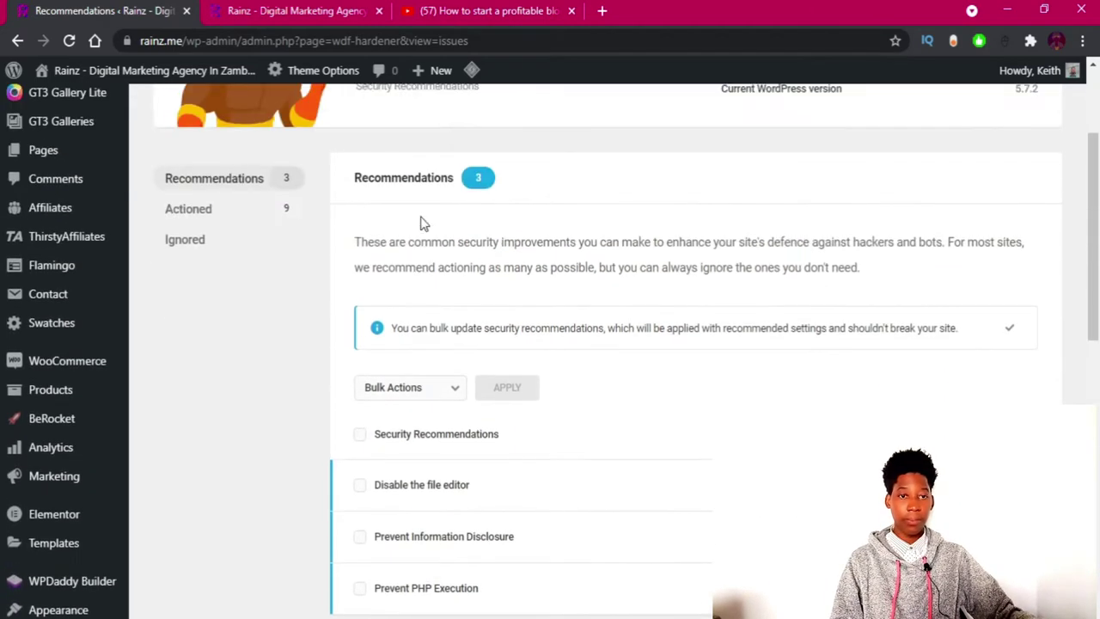
{"action": "left_click", "coordinate": [203, 216]}
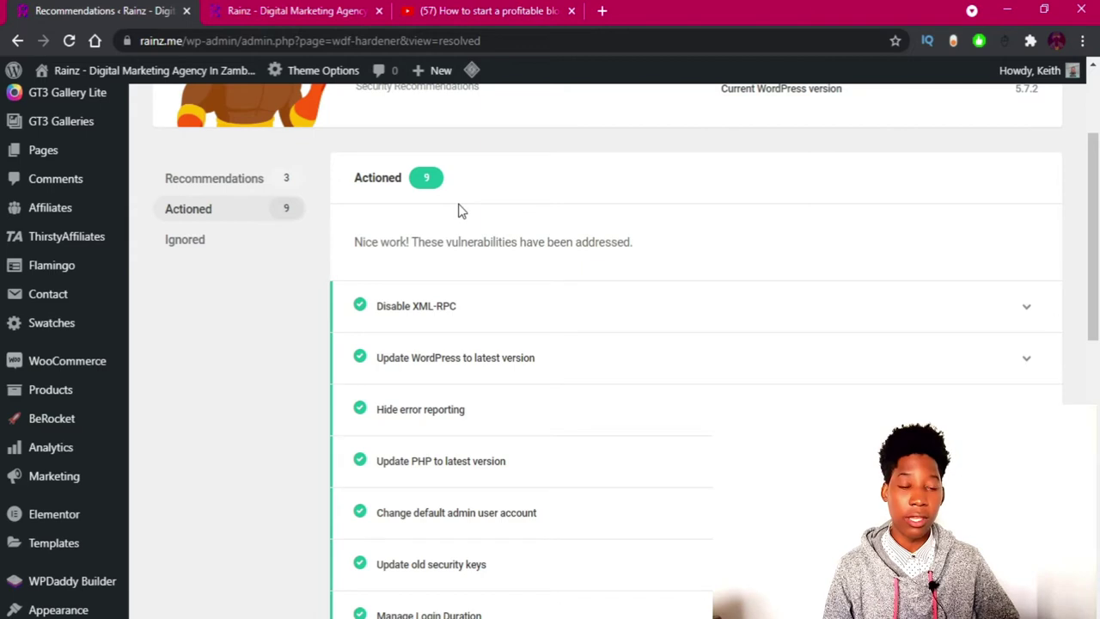
{"action": "scroll", "coordinate": [458, 211], "scroll_direction": "down", "scroll_amount": 1}
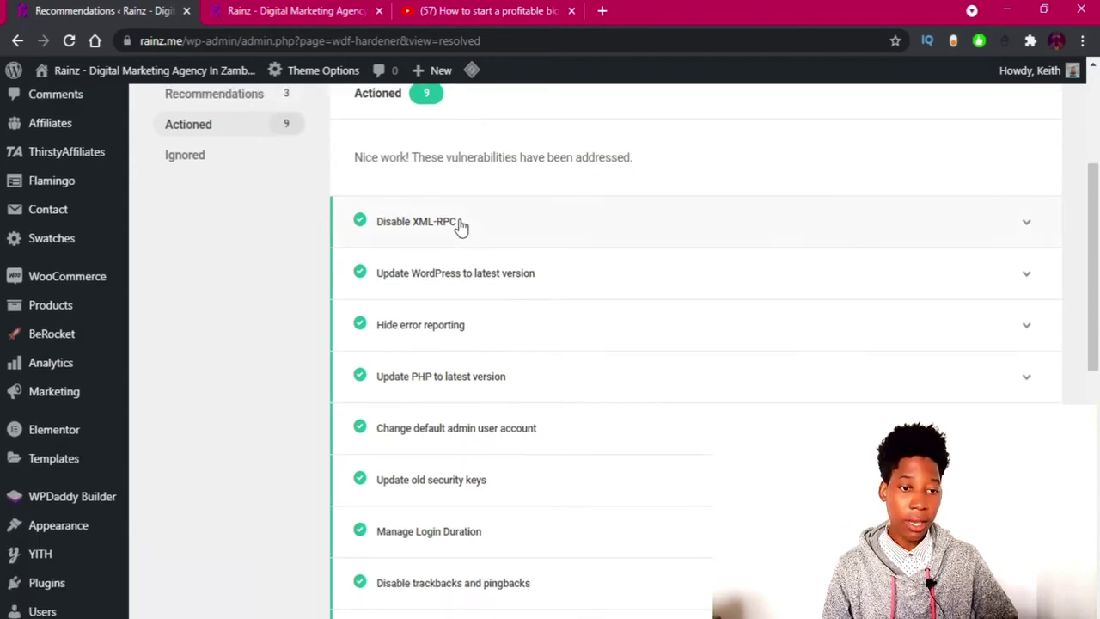
{"action": "left_click", "coordinate": [461, 225]}
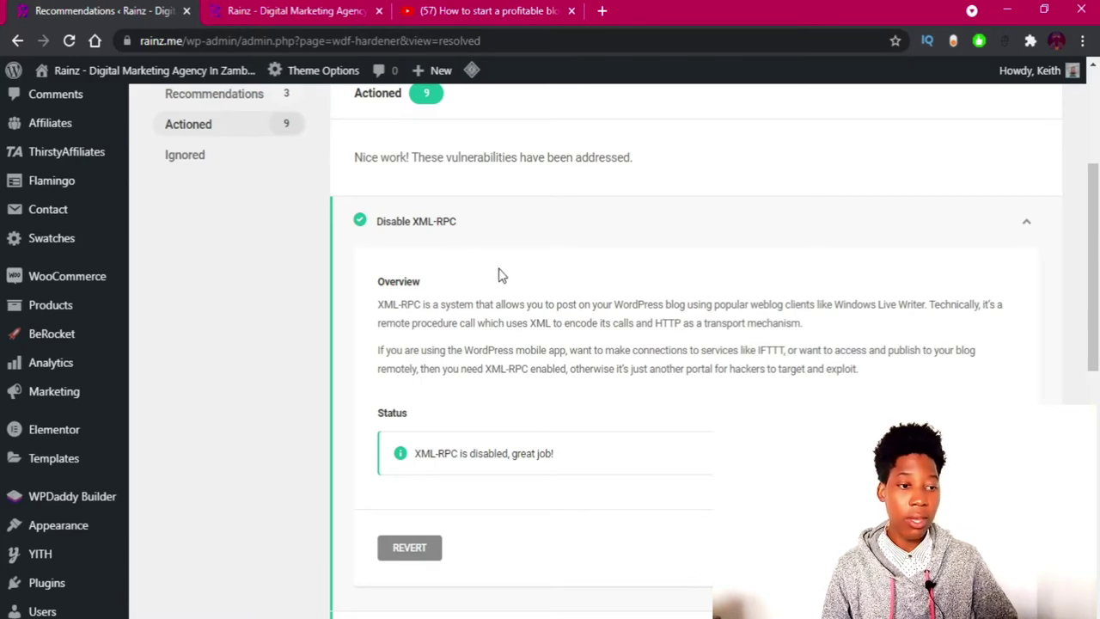
Expand Update WordPress to latest version and Hide error reporting to confirm both resolved.
{"action": "scroll", "coordinate": [621, 303], "scroll_direction": "down", "scroll_amount": 3}
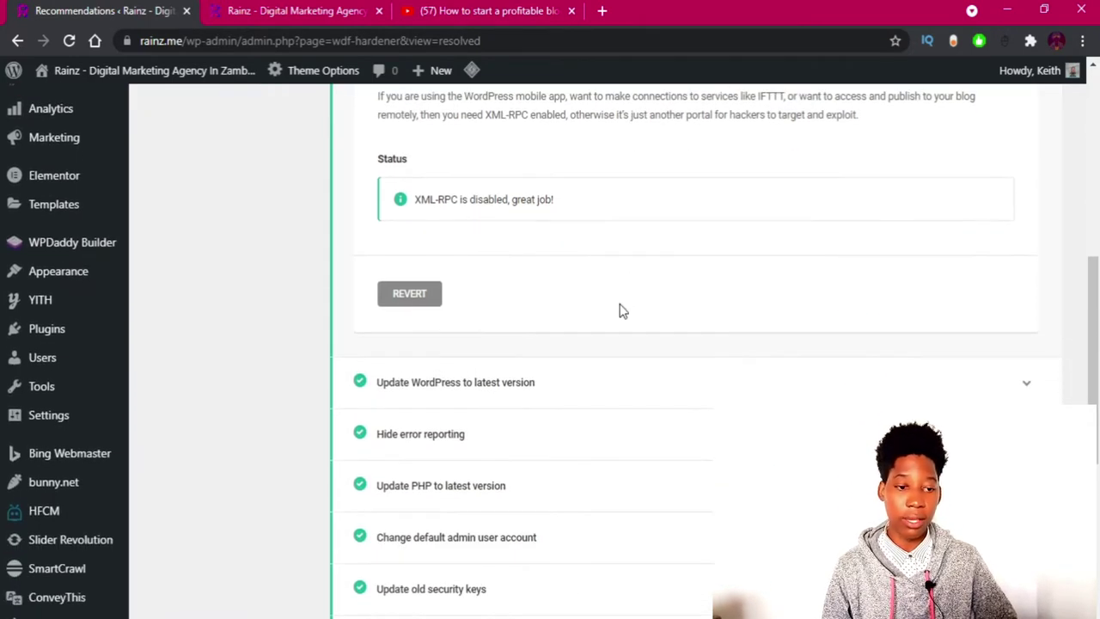
{"action": "scroll", "coordinate": [619, 308], "scroll_direction": "down", "scroll_amount": 1}
{"action": "left_click", "coordinate": [489, 301]}
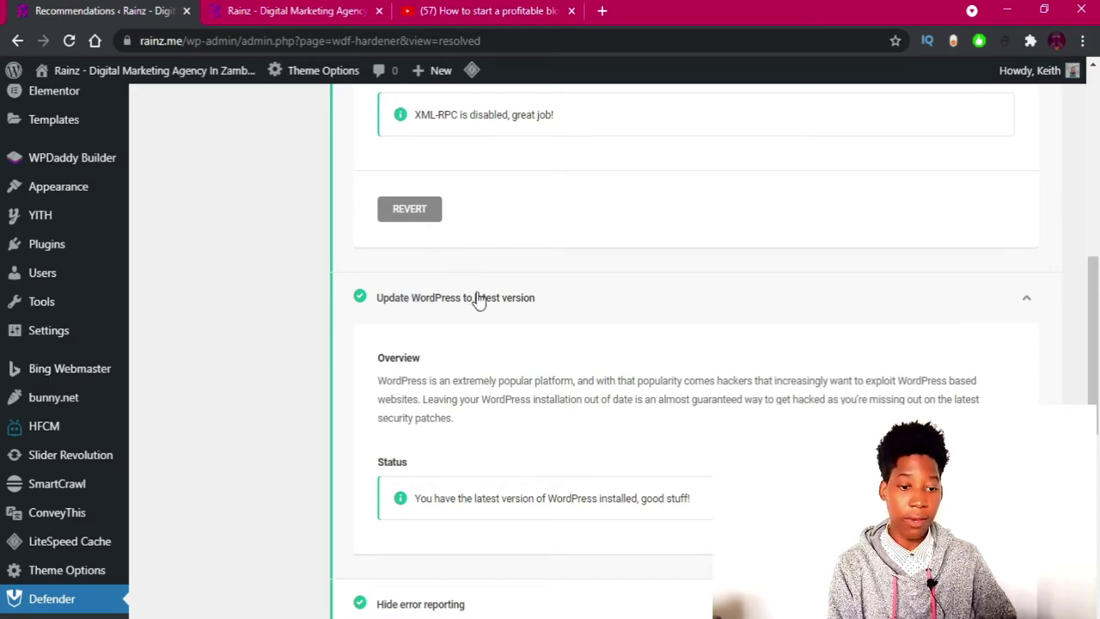
{"action": "scroll", "coordinate": [479, 297], "scroll_direction": "down", "scroll_amount": 4}
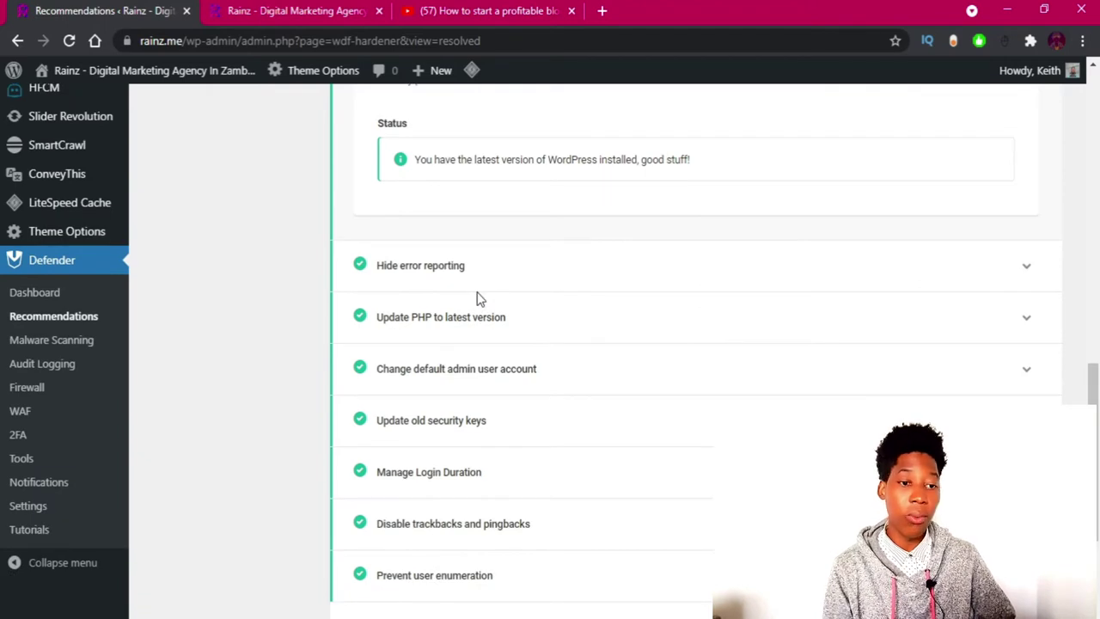
{"action": "left_click", "coordinate": [452, 266]}
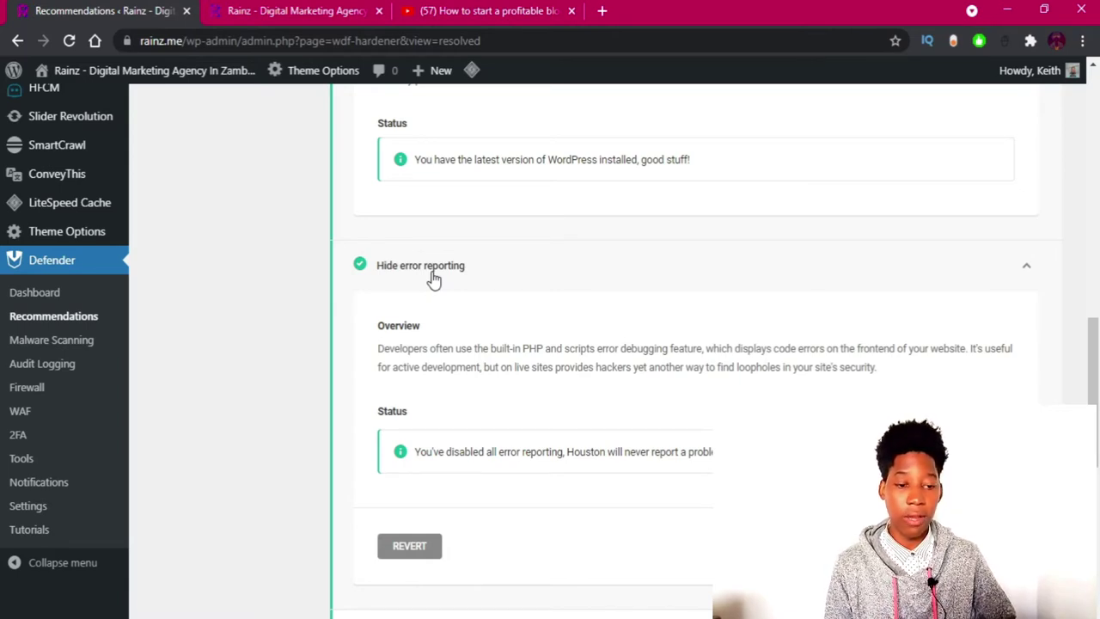
Expand the Update PHP and Change default admin user account items to confirm them resolved.
{"action": "scroll", "coordinate": [433, 278], "scroll_direction": "down", "scroll_amount": 5}
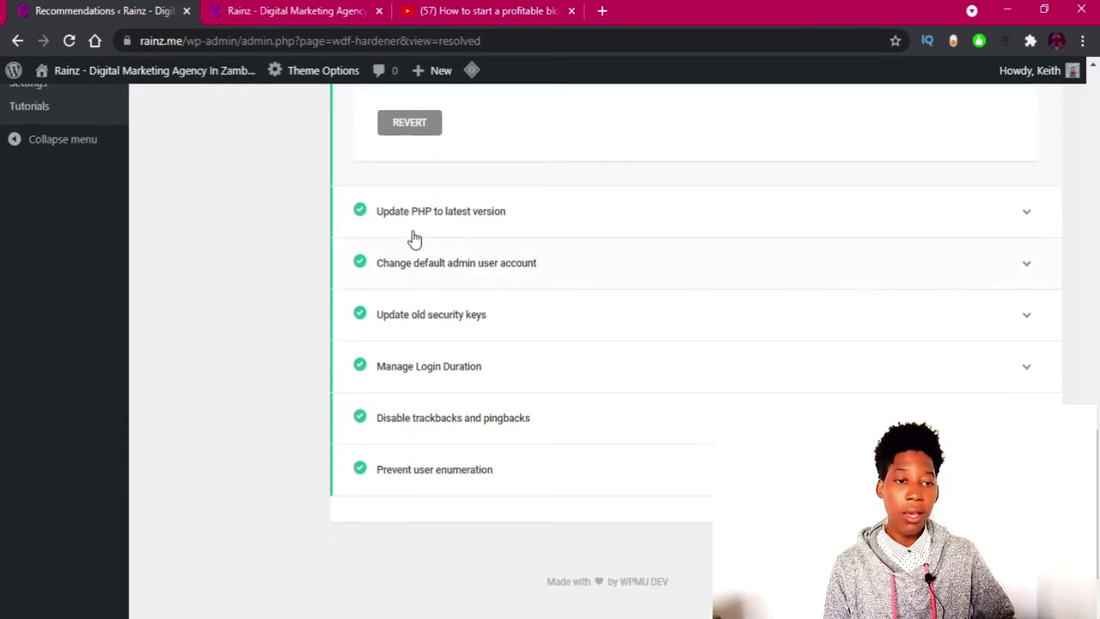
{"action": "left_click", "coordinate": [412, 224]}
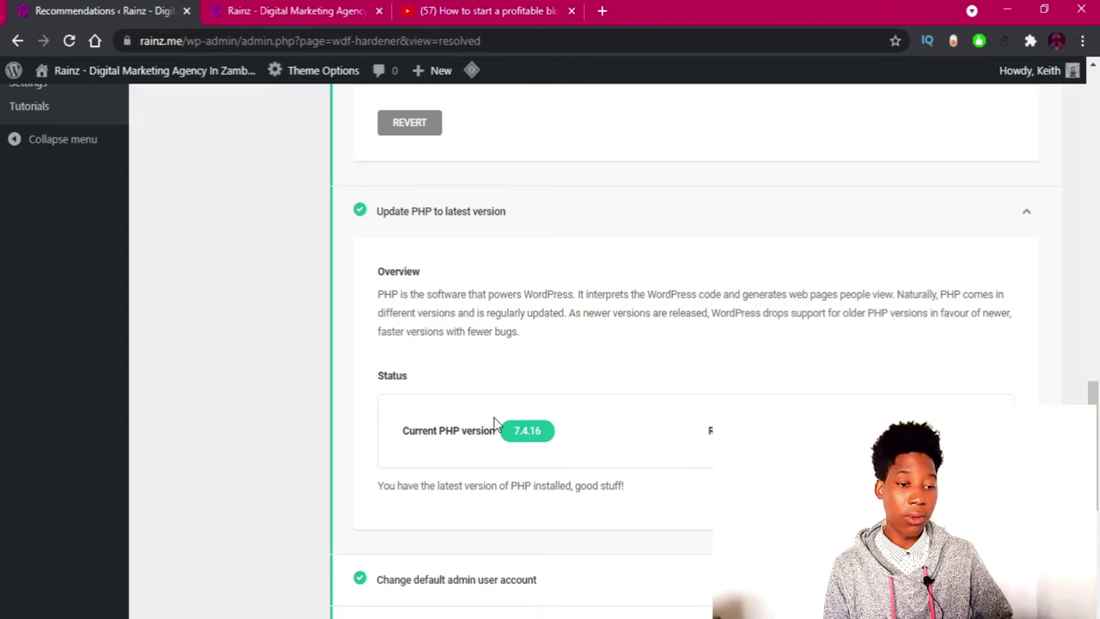
{"action": "scroll", "coordinate": [598, 399], "scroll_direction": "down", "scroll_amount": 2}
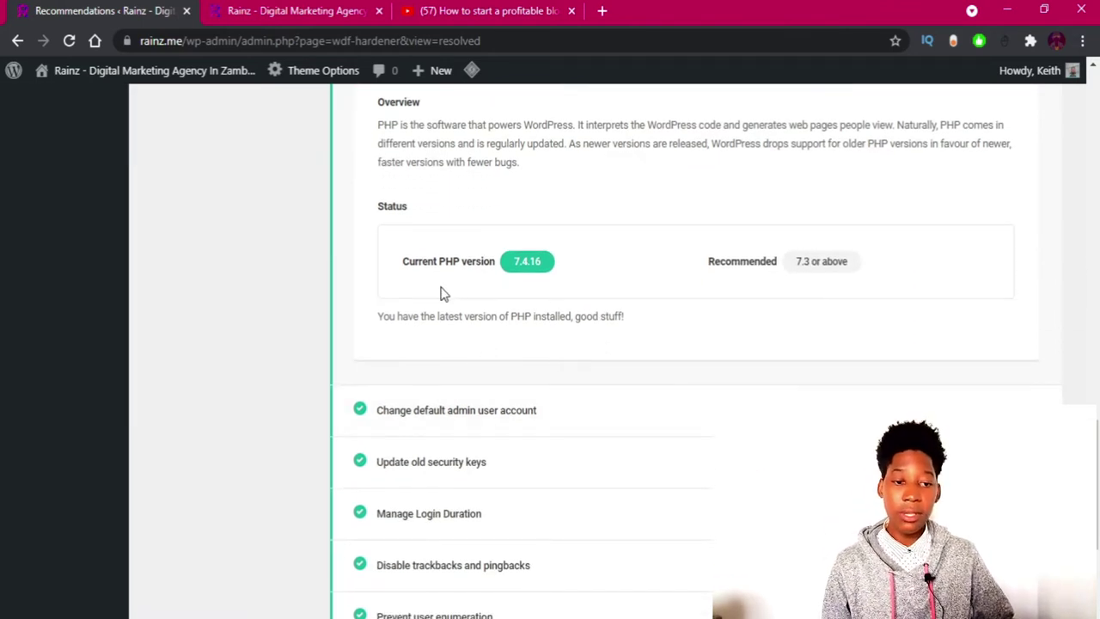
{"action": "scroll", "coordinate": [440, 294], "scroll_direction": "down", "scroll_amount": 1}
{"action": "left_click", "coordinate": [426, 335]}
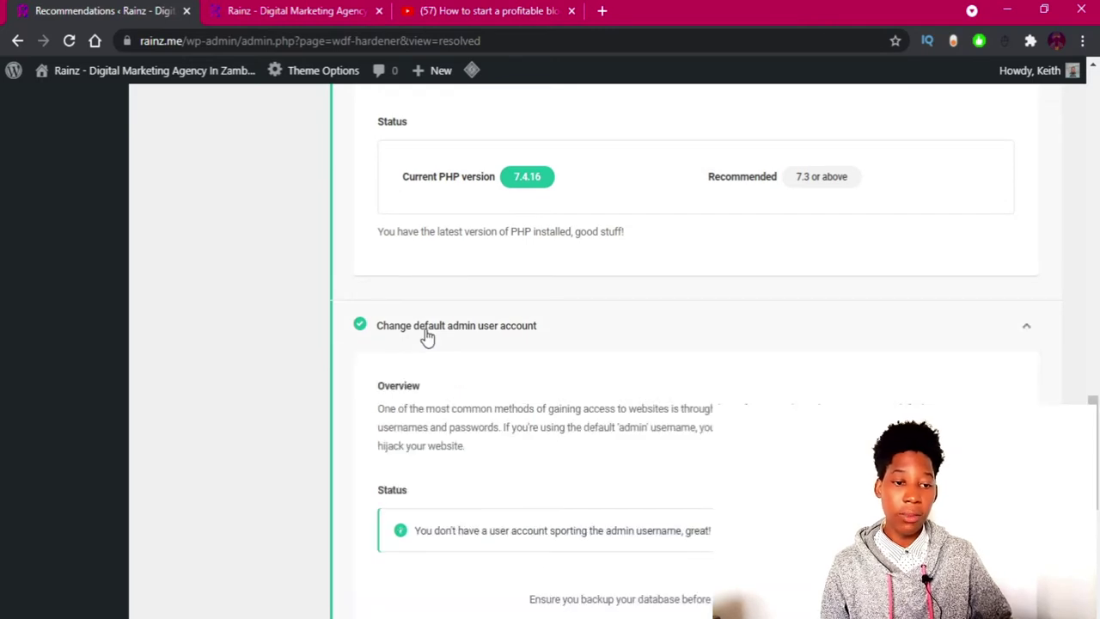
Expand Update old security keys and Manage Login Duration, confirming login duration at 7 days.
{"action": "scroll", "coordinate": [425, 335], "scroll_direction": "down", "scroll_amount": 1}
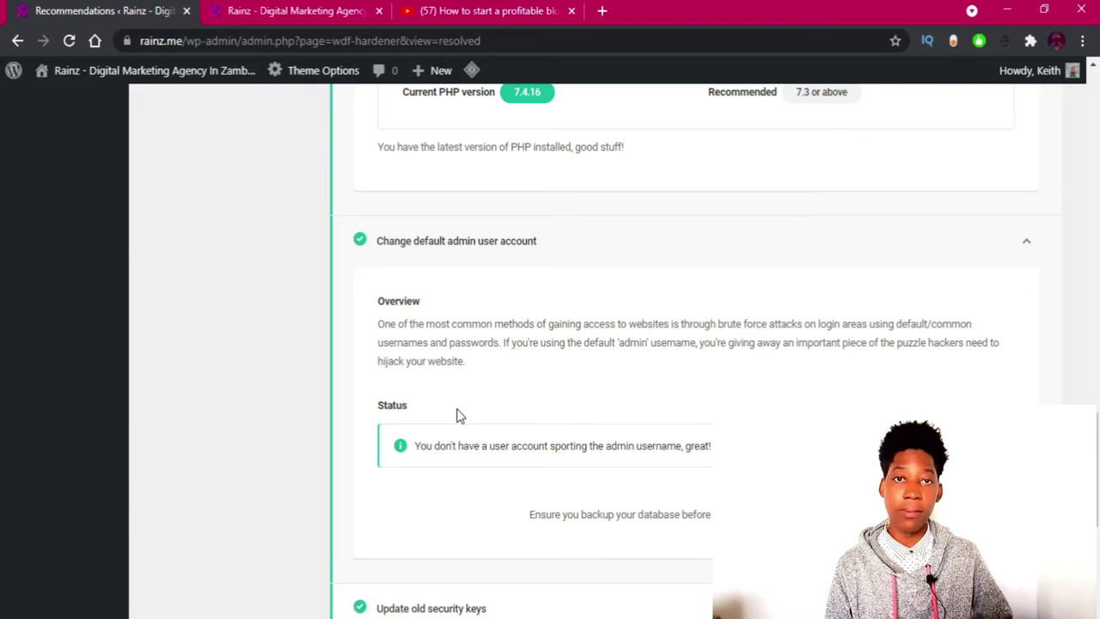
{"action": "scroll", "coordinate": [458, 415], "scroll_direction": "down", "scroll_amount": 4}
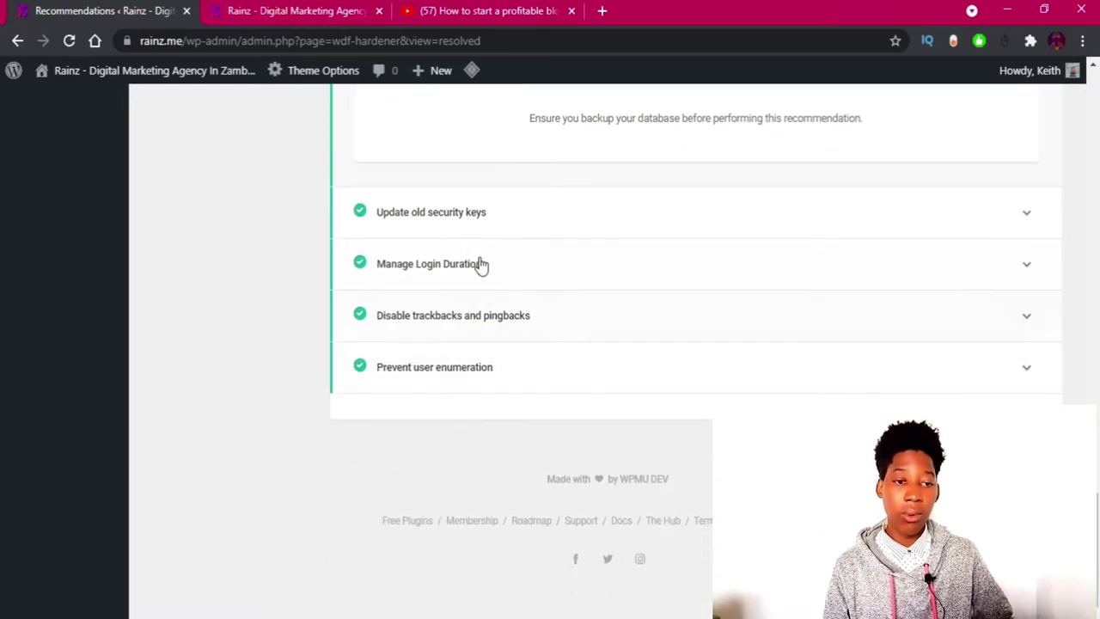
{"action": "left_click", "coordinate": [451, 222]}
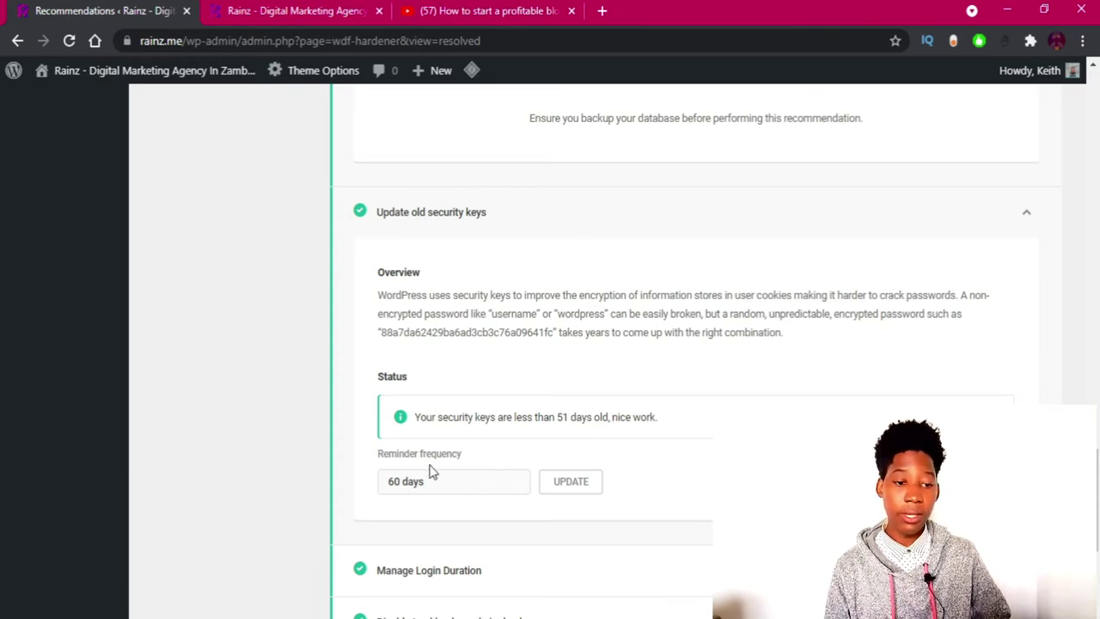
{"action": "scroll", "coordinate": [431, 470], "scroll_direction": "down", "scroll_amount": 1}
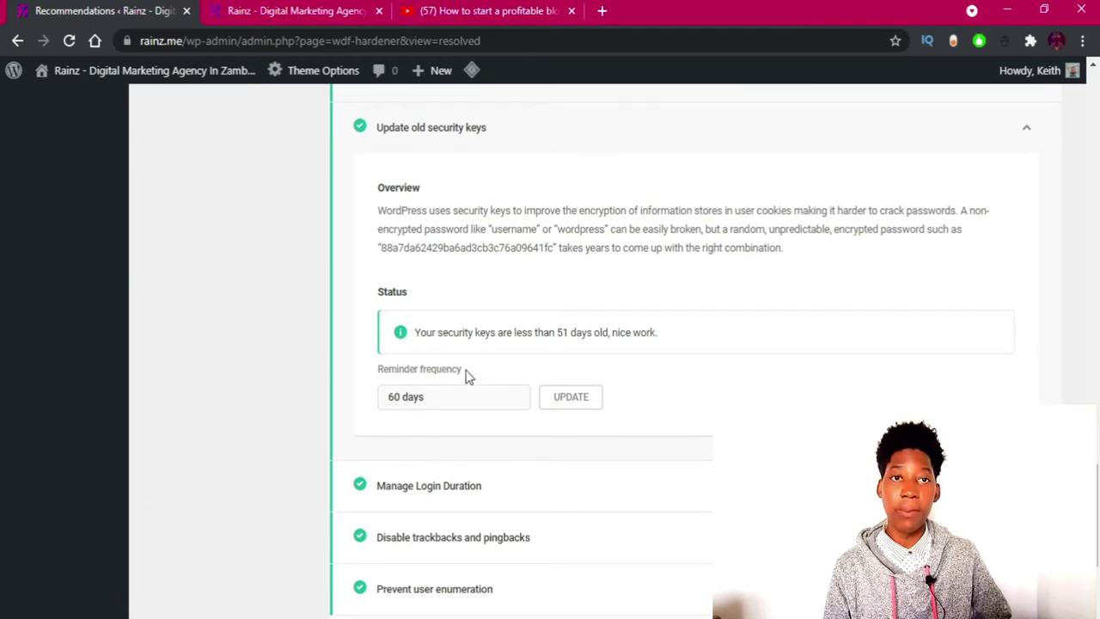
{"action": "scroll", "coordinate": [468, 372], "scroll_direction": "down", "scroll_amount": 1}
{"action": "scroll", "coordinate": [469, 372], "scroll_direction": "down", "scroll_amount": 1}
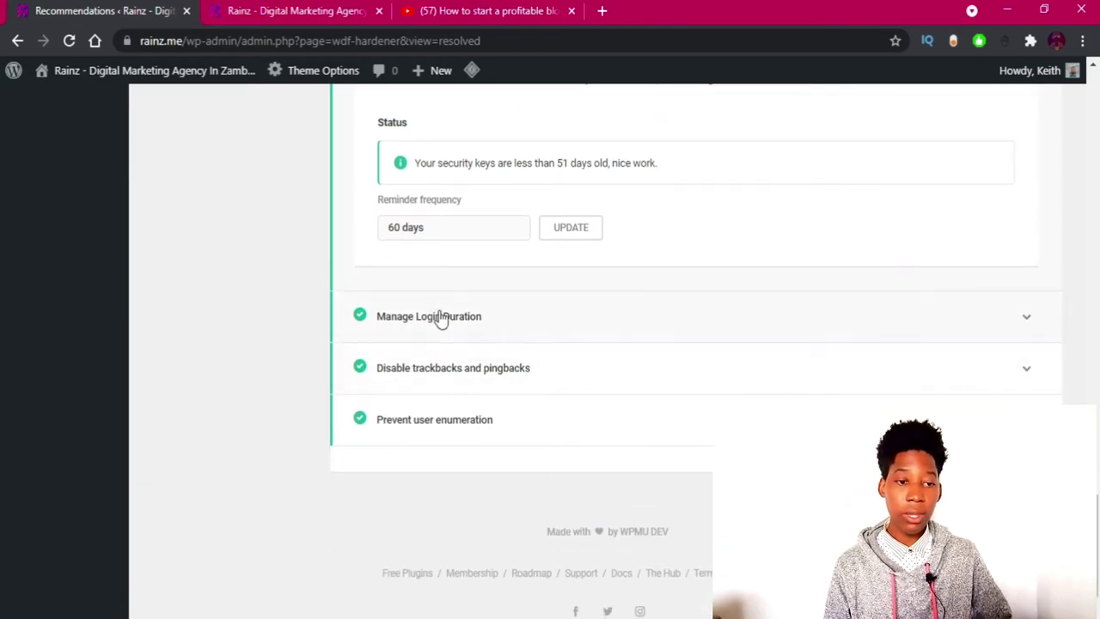
{"action": "left_click", "coordinate": [438, 314]}
{"action": "scroll", "coordinate": [440, 318], "scroll_direction": "down", "scroll_amount": 1}
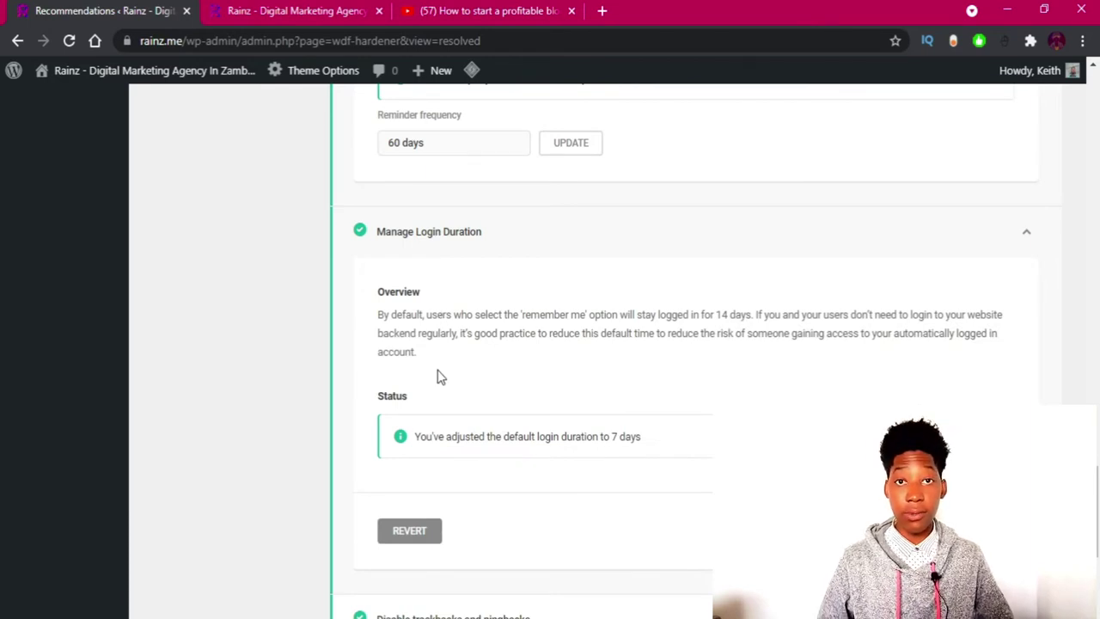
Expand the trackbacks and pingbacks item to confirm they are disabled.
{"action": "scroll", "coordinate": [438, 375], "scroll_direction": "down", "scroll_amount": 3}
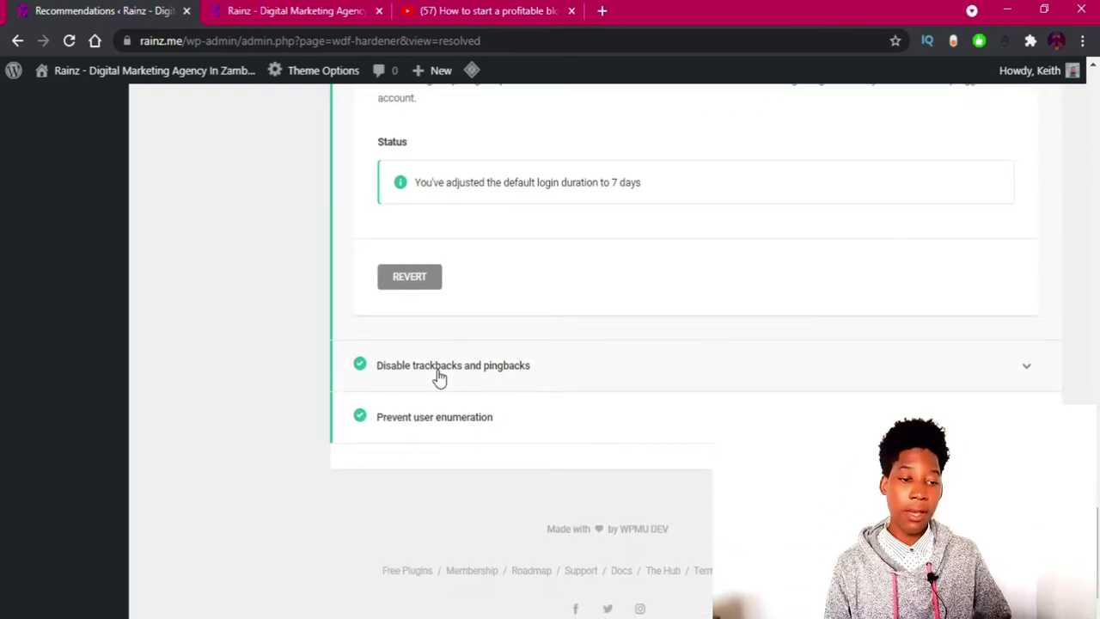
{"action": "left_click", "coordinate": [439, 376]}
{"action": "scroll", "coordinate": [440, 376], "scroll_direction": "down", "scroll_amount": 2}
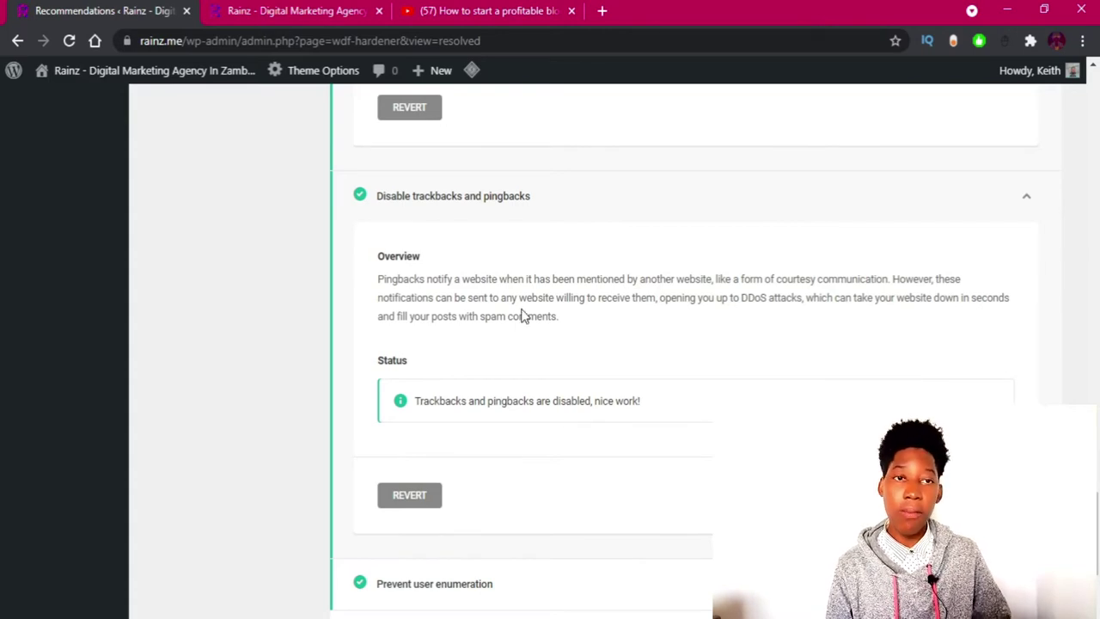
{"action": "scroll", "coordinate": [479, 331], "scroll_direction": "down", "scroll_amount": 1}
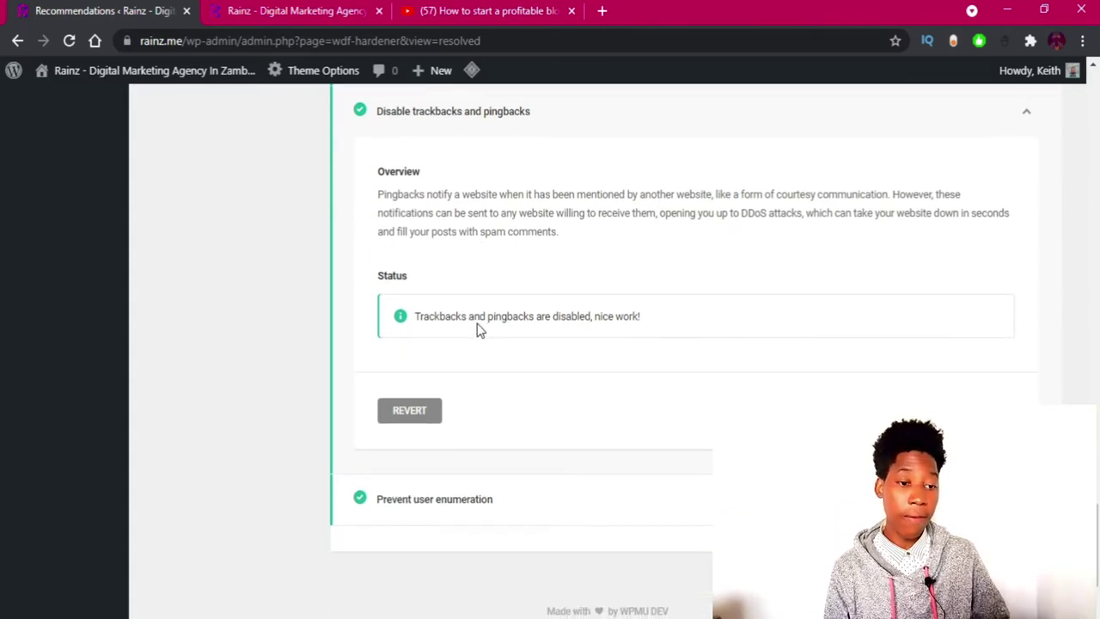
{"action": "scroll", "coordinate": [478, 330], "scroll_direction": "down", "scroll_amount": 1}
{"action": "scroll", "coordinate": [475, 328], "scroll_direction": "down", "scroll_amount": 1}
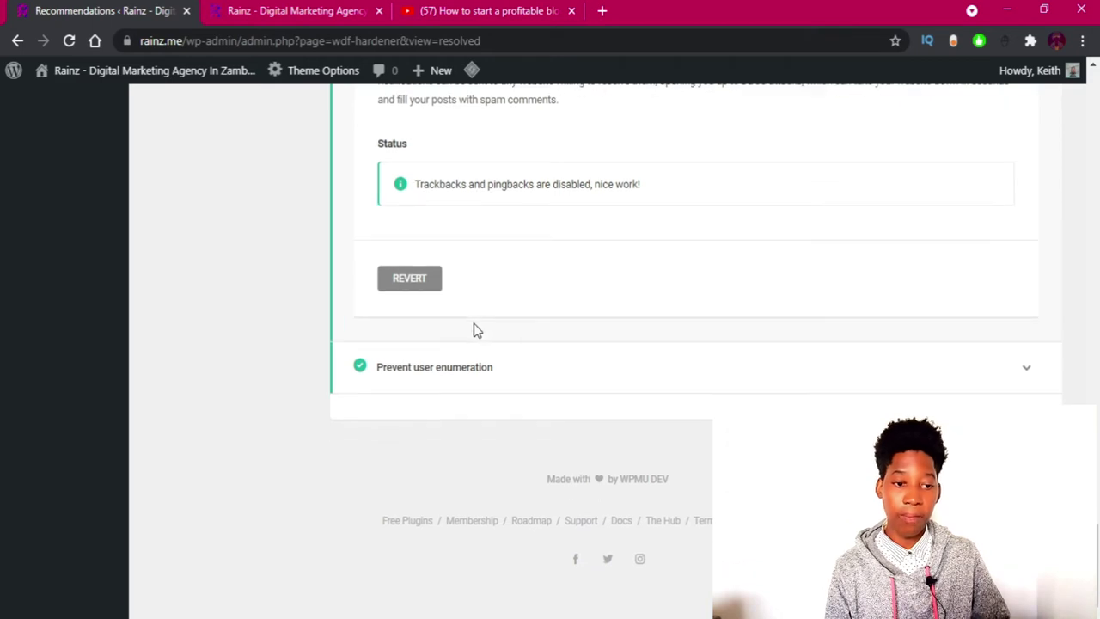
Expand Prevent user enumeration to confirm it is blocked, then return to the top of the list.
{"action": "left_click", "coordinate": [458, 366]}
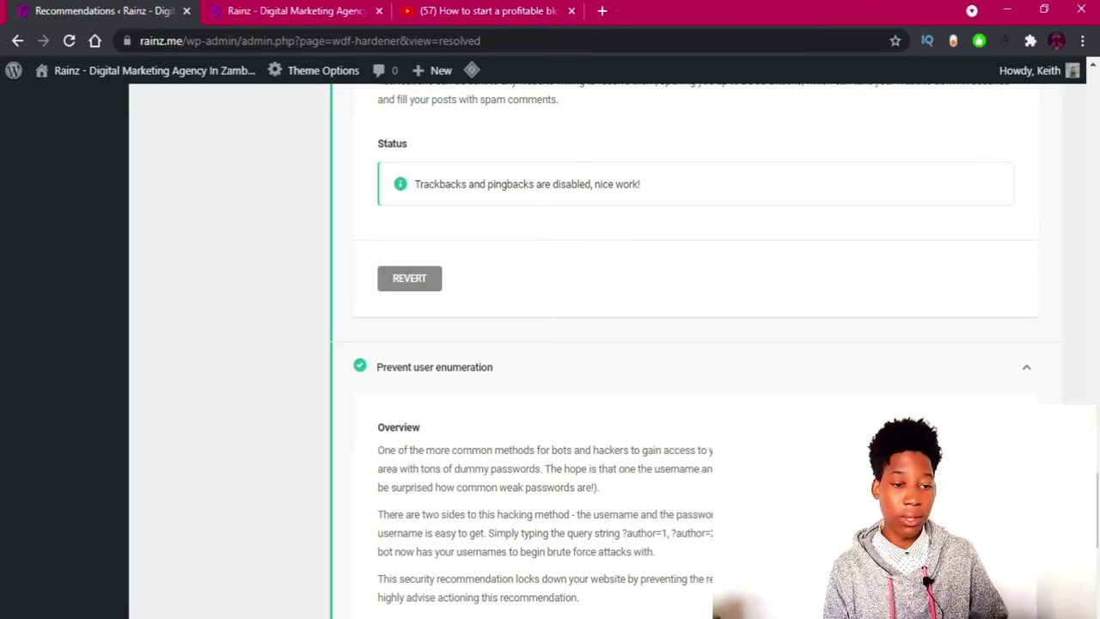
{"action": "scroll", "coordinate": [561, 397], "scroll_direction": "down", "scroll_amount": 2}
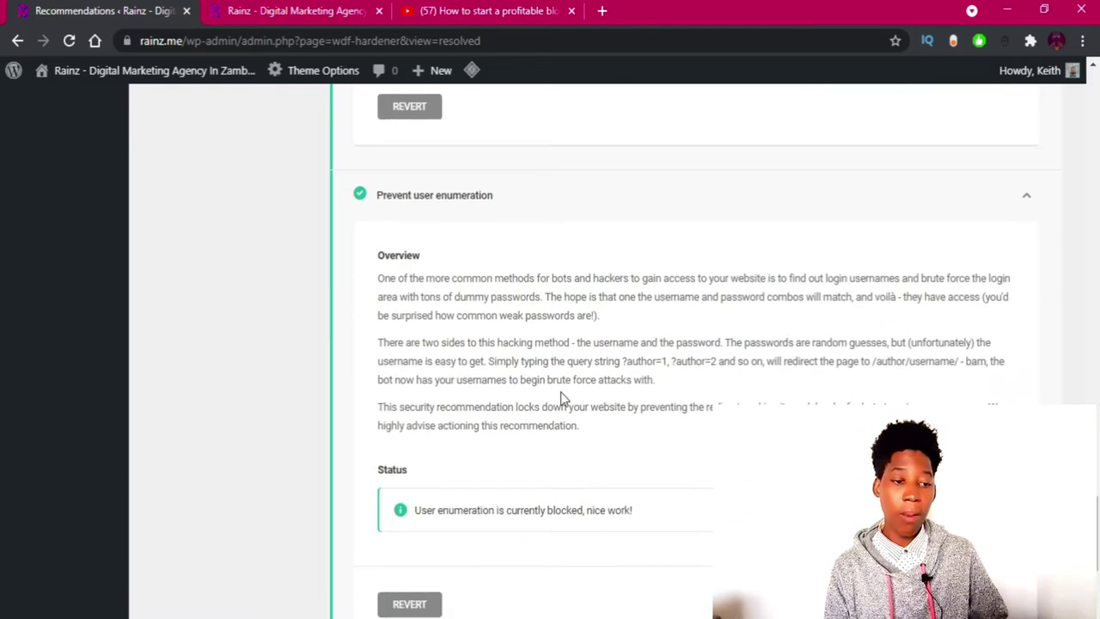
{"action": "scroll", "coordinate": [561, 397], "scroll_direction": "down", "scroll_amount": 1}
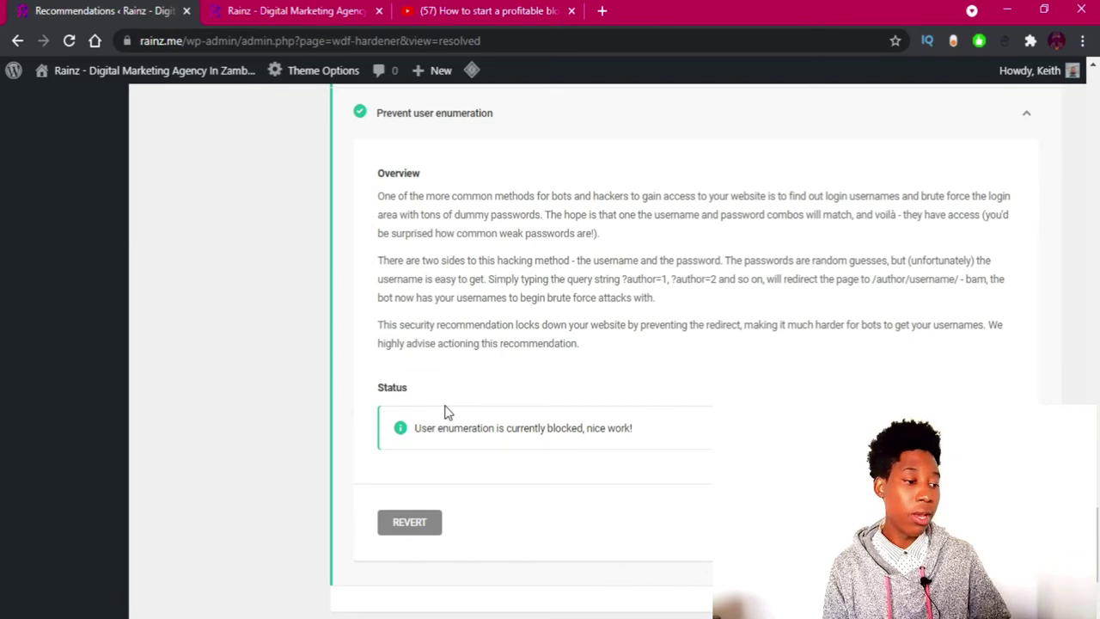
{"action": "scroll", "coordinate": [451, 406], "scroll_direction": "down", "scroll_amount": 2}
{"action": "scroll", "coordinate": [454, 405], "scroll_direction": "up", "scroll_amount": 12}
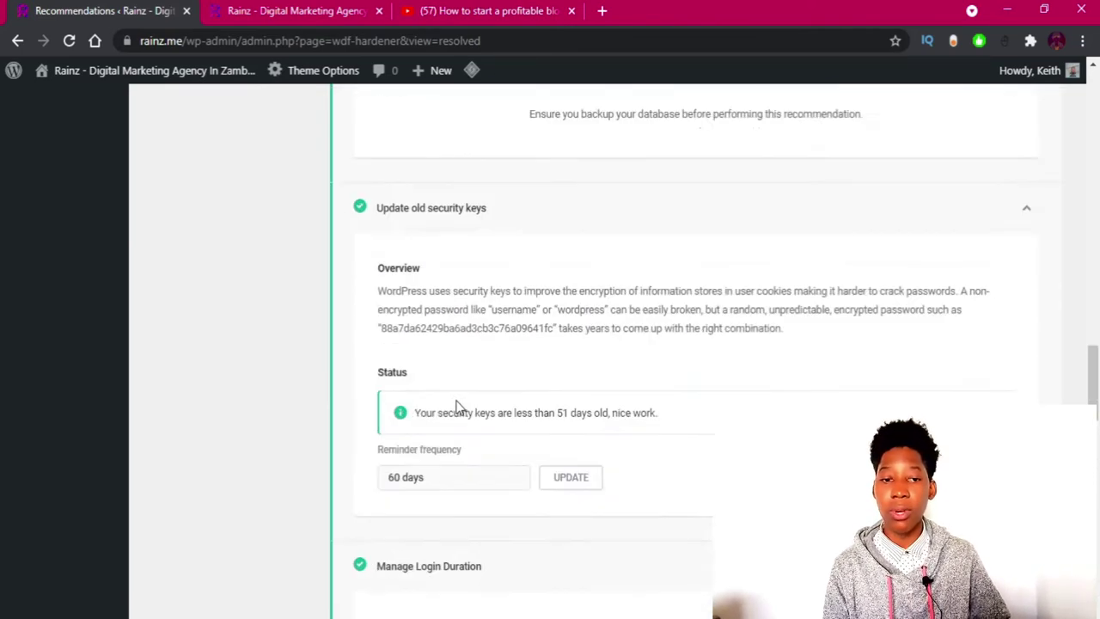
{"action": "scroll", "coordinate": [455, 406], "scroll_direction": "up", "scroll_amount": 10}
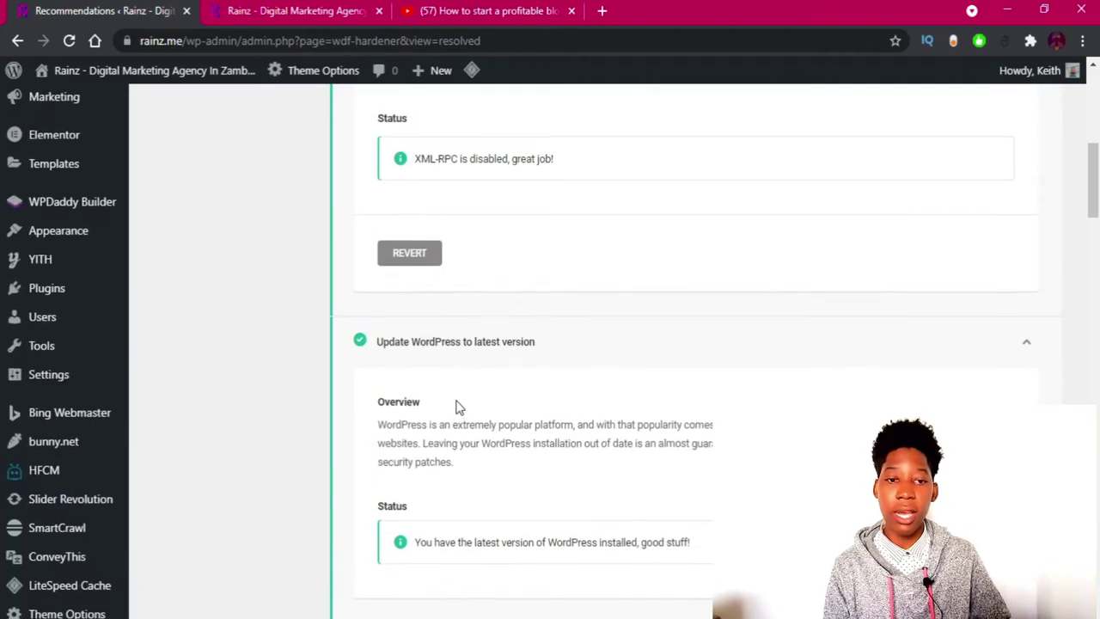
{"action": "scroll", "coordinate": [456, 406], "scroll_direction": "up", "scroll_amount": 8}
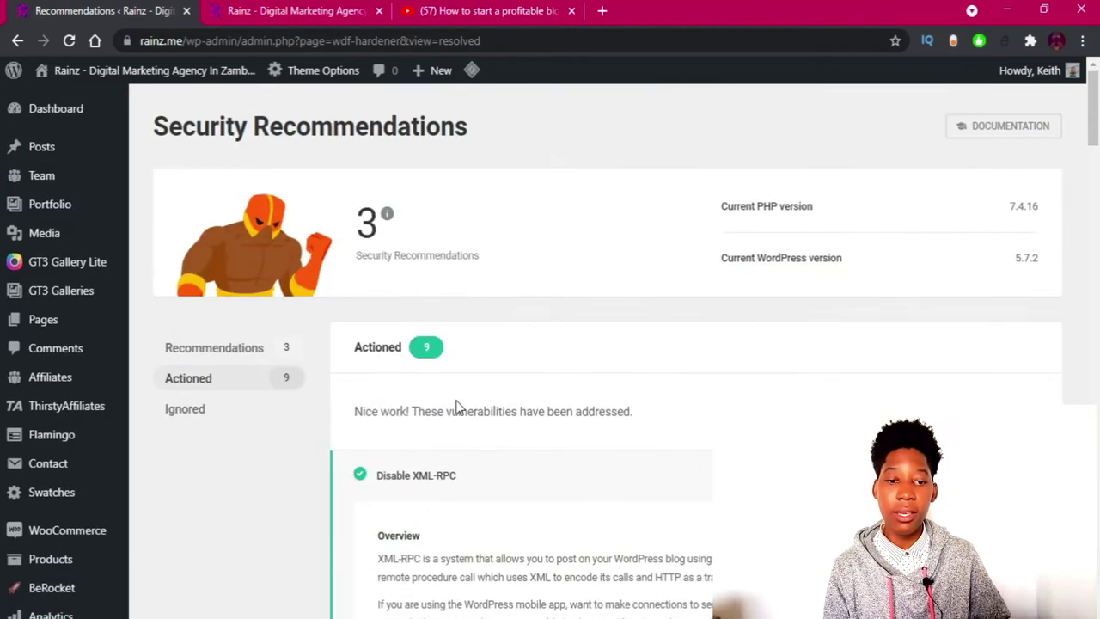
Switch to the 3 open recommendations and expand Disable the file editor, showing it currently enabled.
{"action": "left_click", "coordinate": [249, 352]}
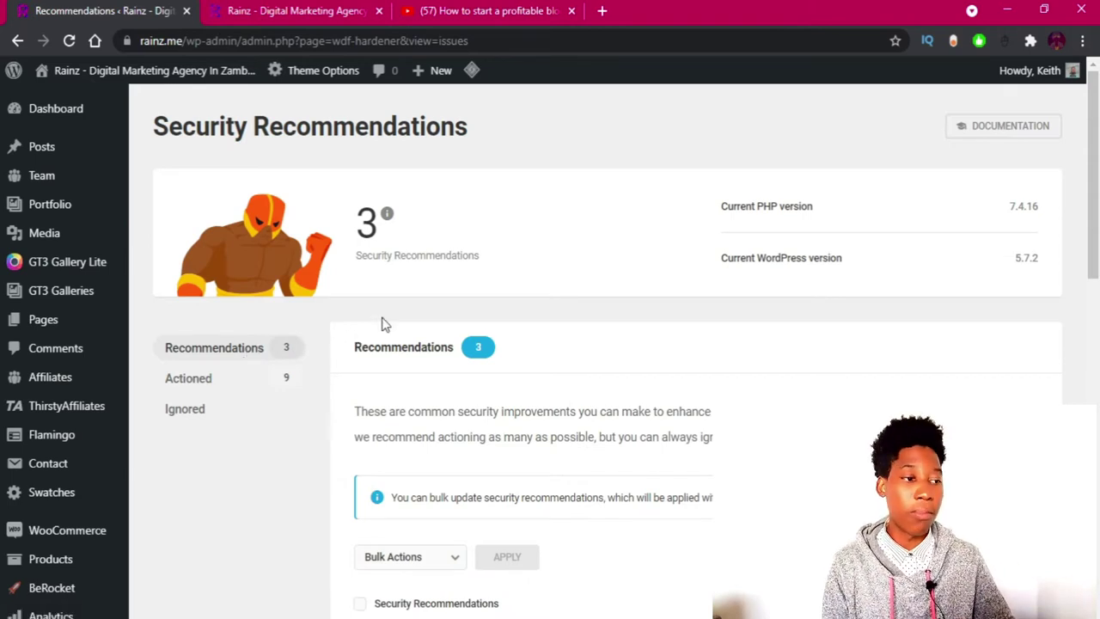
{"action": "scroll", "coordinate": [550, 266], "scroll_direction": "down", "scroll_amount": 2}
{"action": "scroll", "coordinate": [547, 273], "scroll_direction": "down", "scroll_amount": 2}
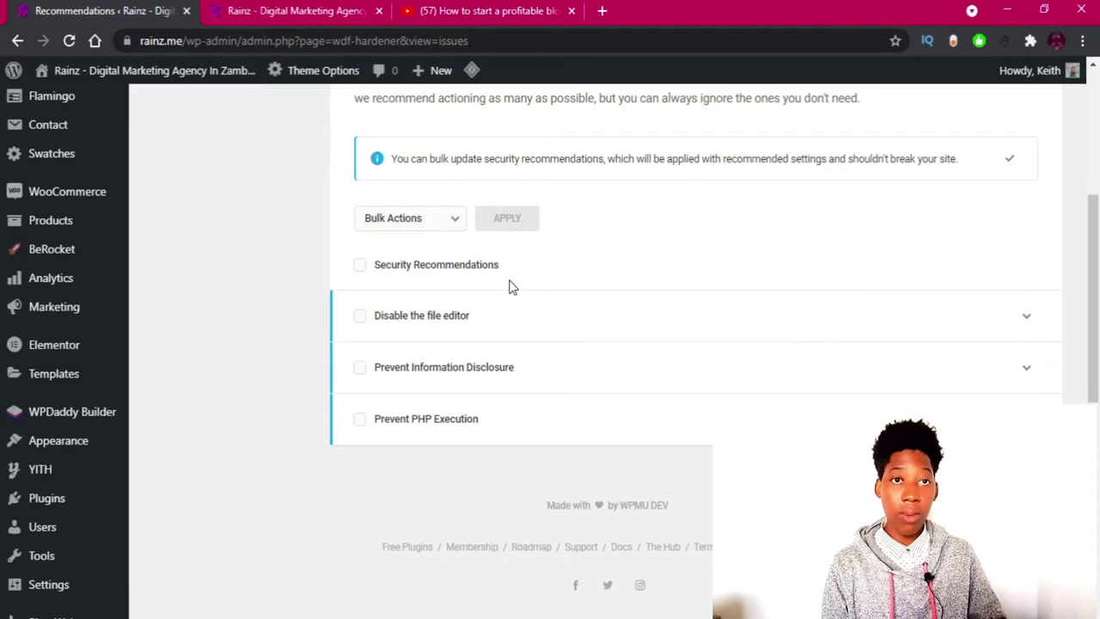
{"action": "left_click", "coordinate": [495, 326]}
{"action": "scroll", "coordinate": [495, 326], "scroll_direction": "down", "scroll_amount": 2}
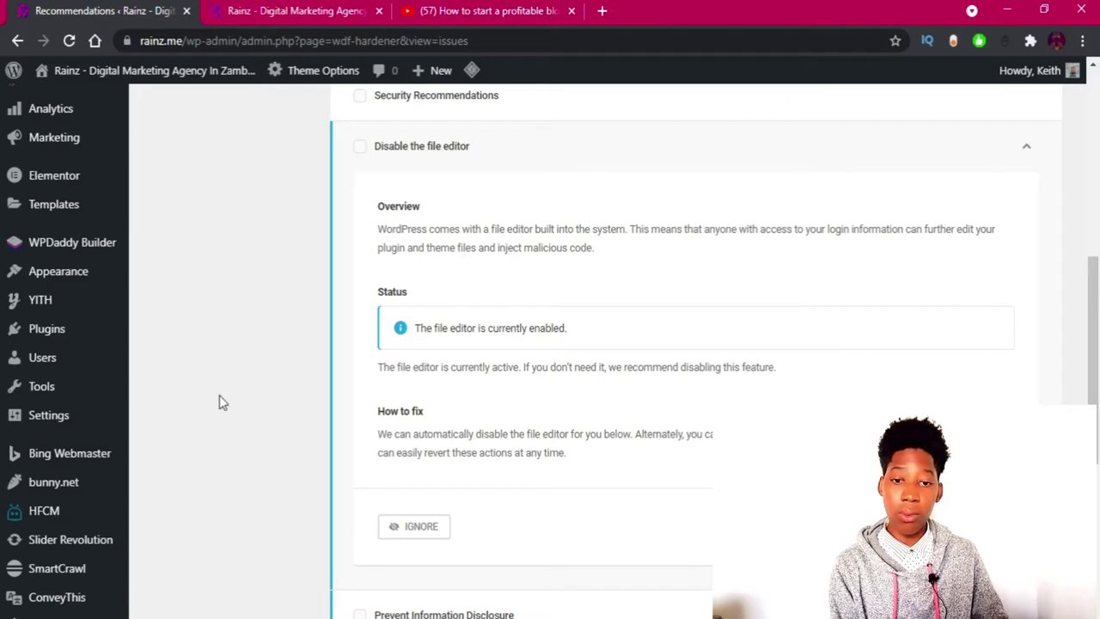
{"action": "mouse_move", "coordinate": [99, 292]}
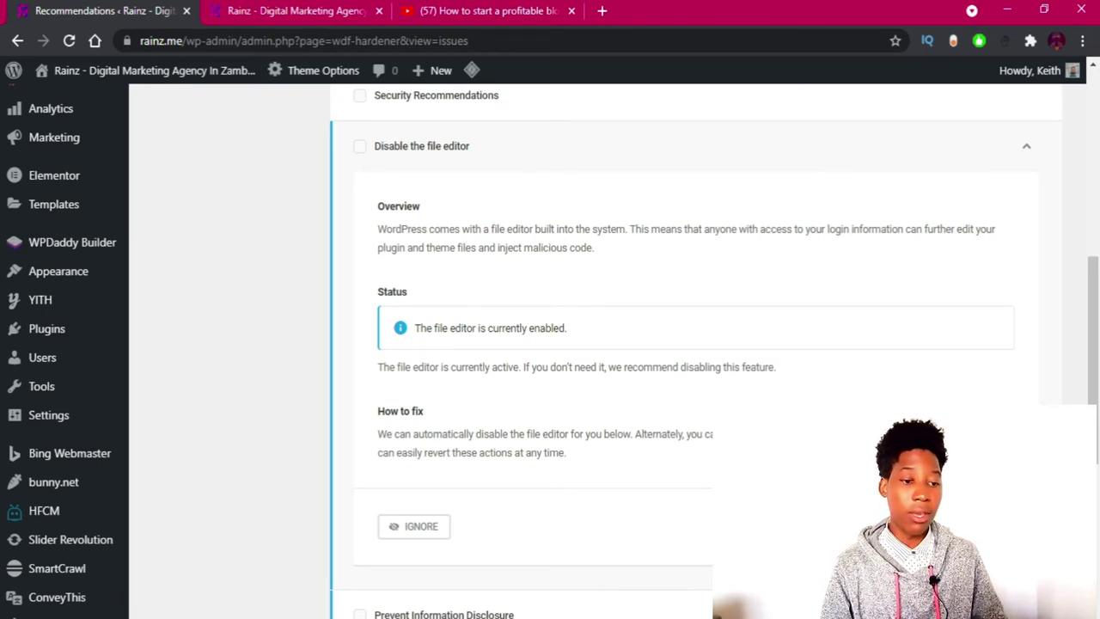
{"action": "scroll", "coordinate": [550, 344], "scroll_direction": "down", "scroll_amount": 2}
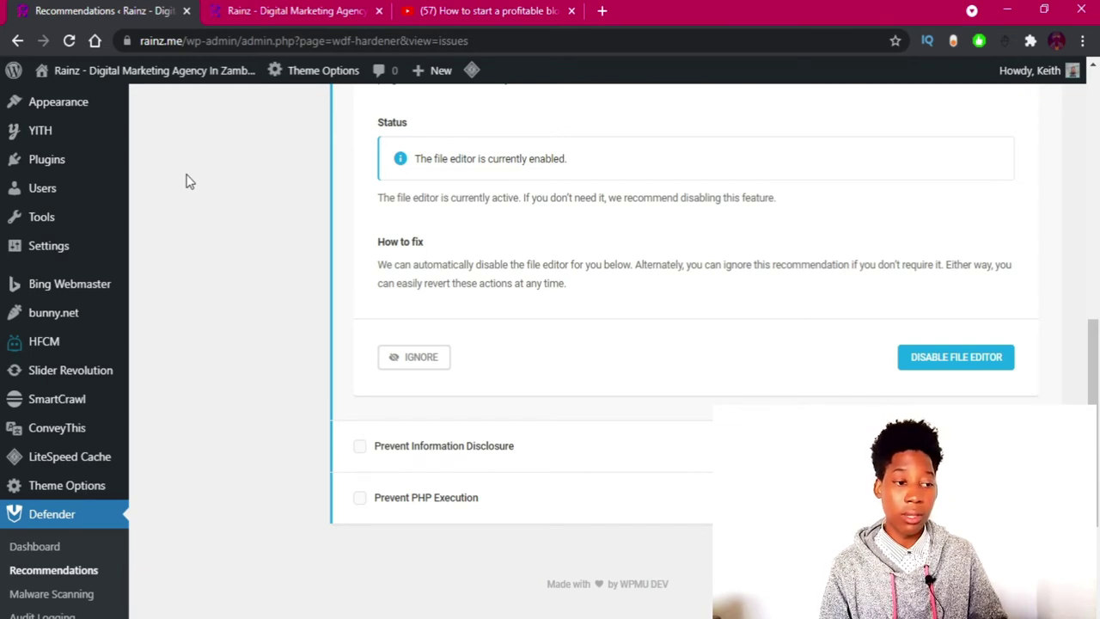
Disable the WordPress file editor, leaving Prevent Information Disclosure and Prevent PHP Execution open.
{"action": "left_click", "coordinate": [945, 358]}
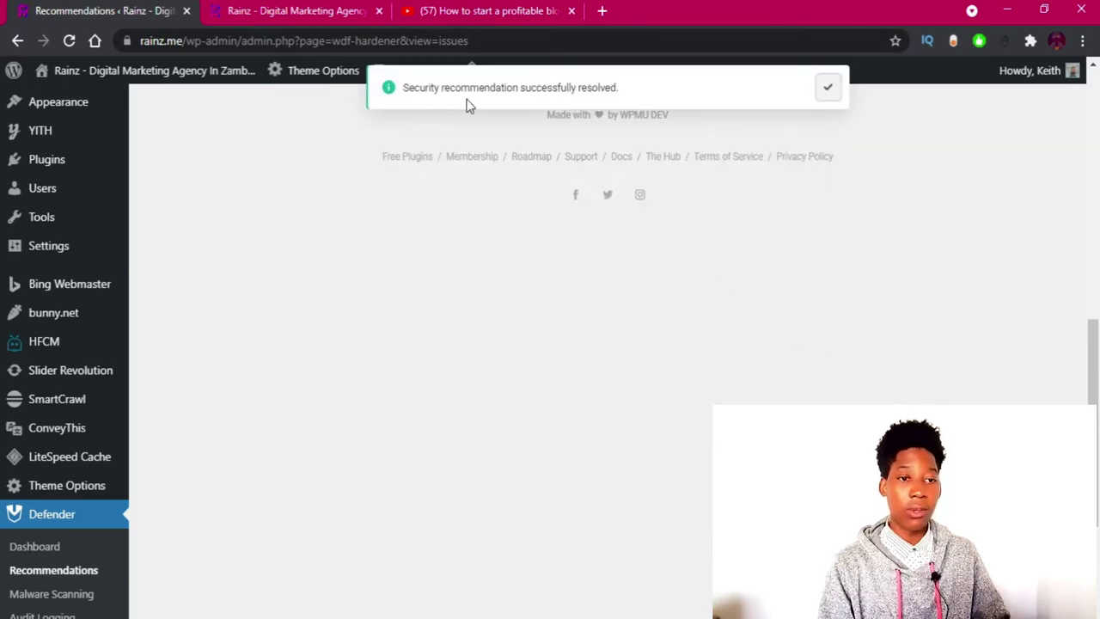
{"action": "scroll", "coordinate": [471, 105], "scroll_direction": "up", "scroll_amount": 4}
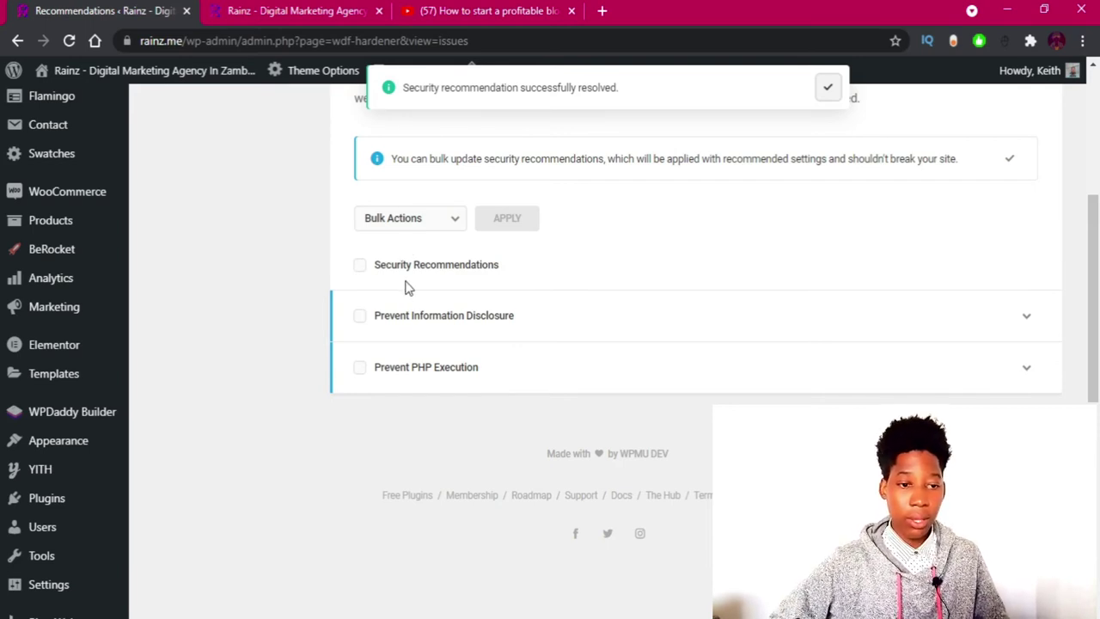
{"action": "left_click", "coordinate": [424, 330]}
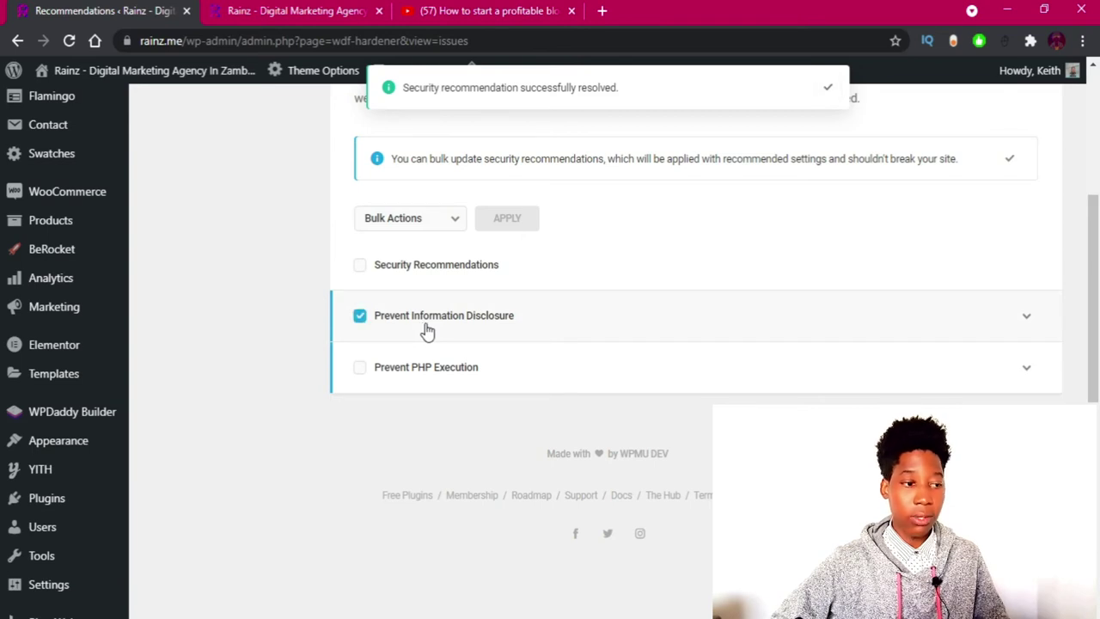
{"action": "left_click", "coordinate": [428, 331]}
Expand Prevent Information Disclosure and compare the Nginx, Apache and LiteSpeed fixes, ending on LiteSpeed.
{"action": "left_click", "coordinate": [943, 322]}
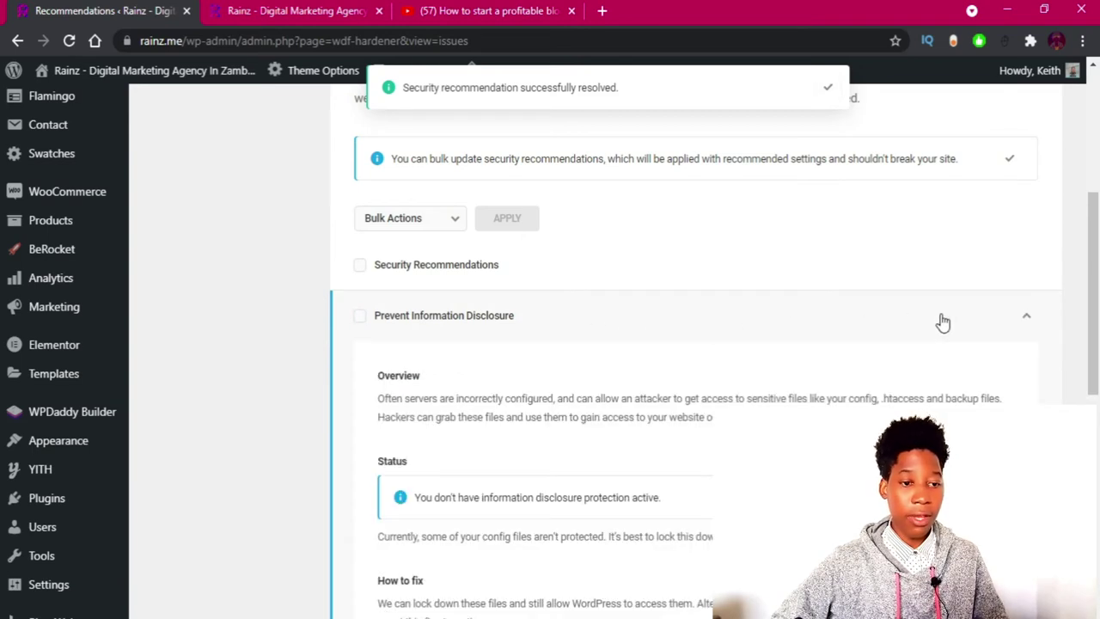
{"action": "scroll", "coordinate": [933, 322], "scroll_direction": "down", "scroll_amount": 5}
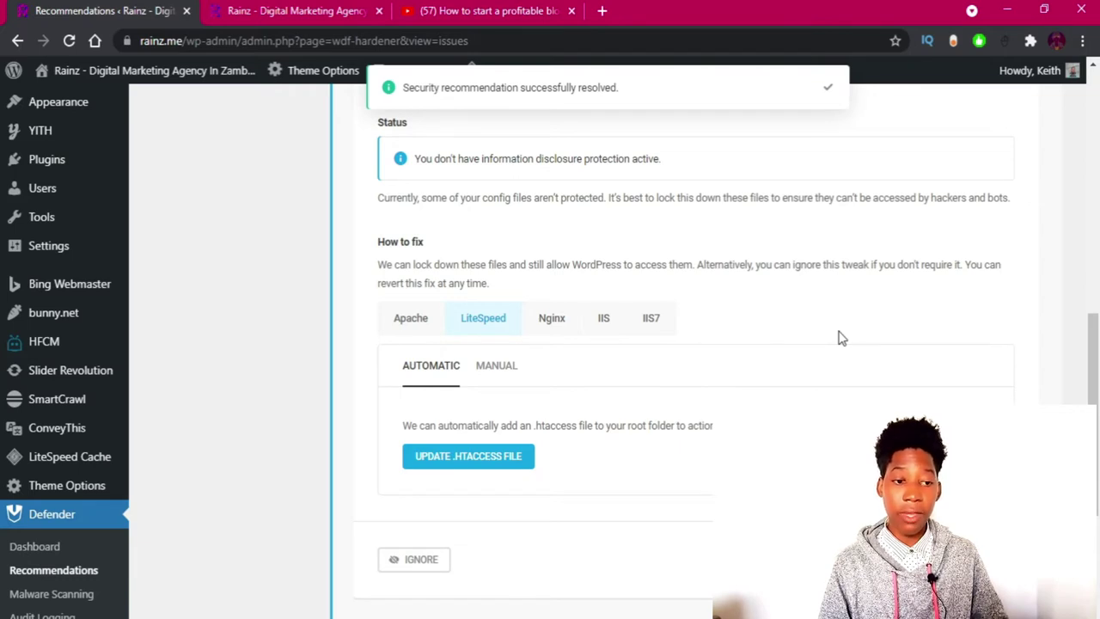
{"action": "left_click", "coordinate": [545, 323]}
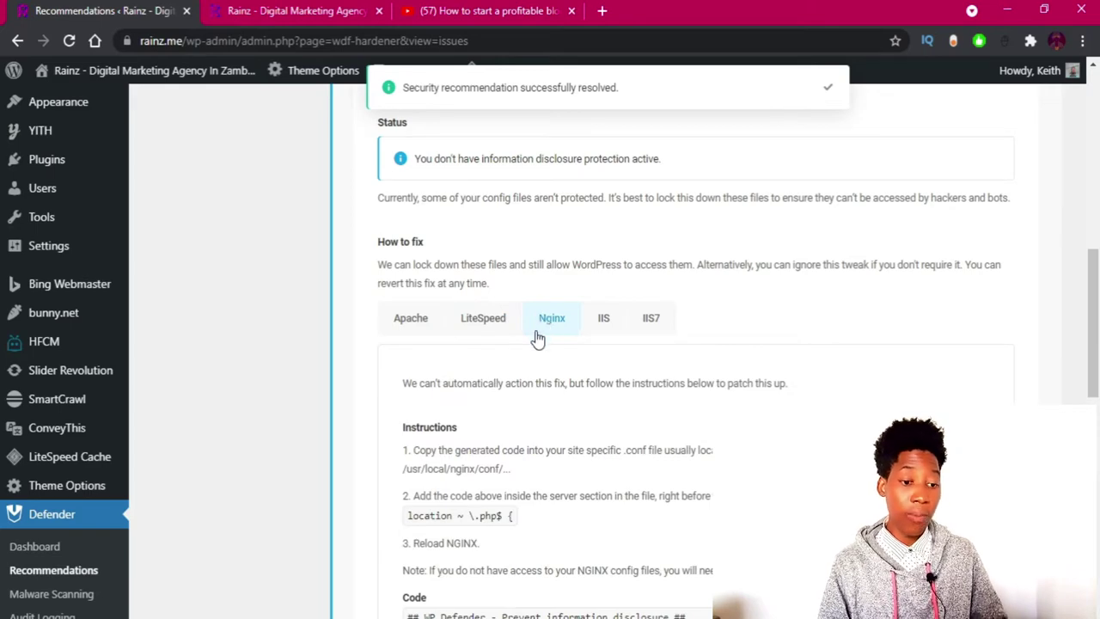
{"action": "scroll", "coordinate": [540, 330], "scroll_direction": "down", "scroll_amount": 3}
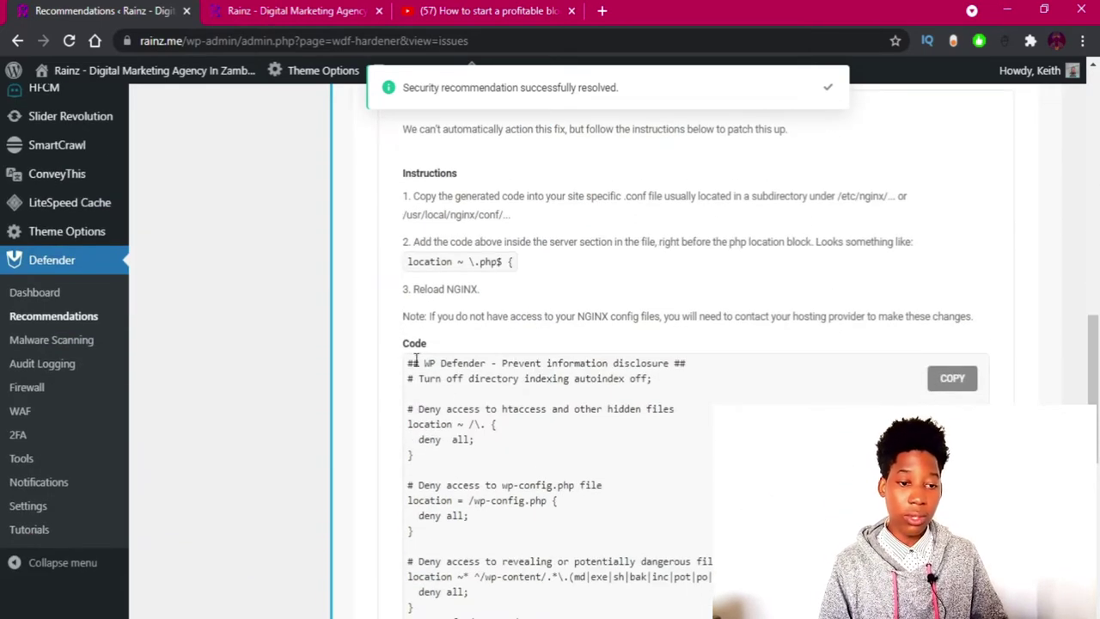
{"action": "scroll", "coordinate": [416, 361], "scroll_direction": "down", "scroll_amount": 2}
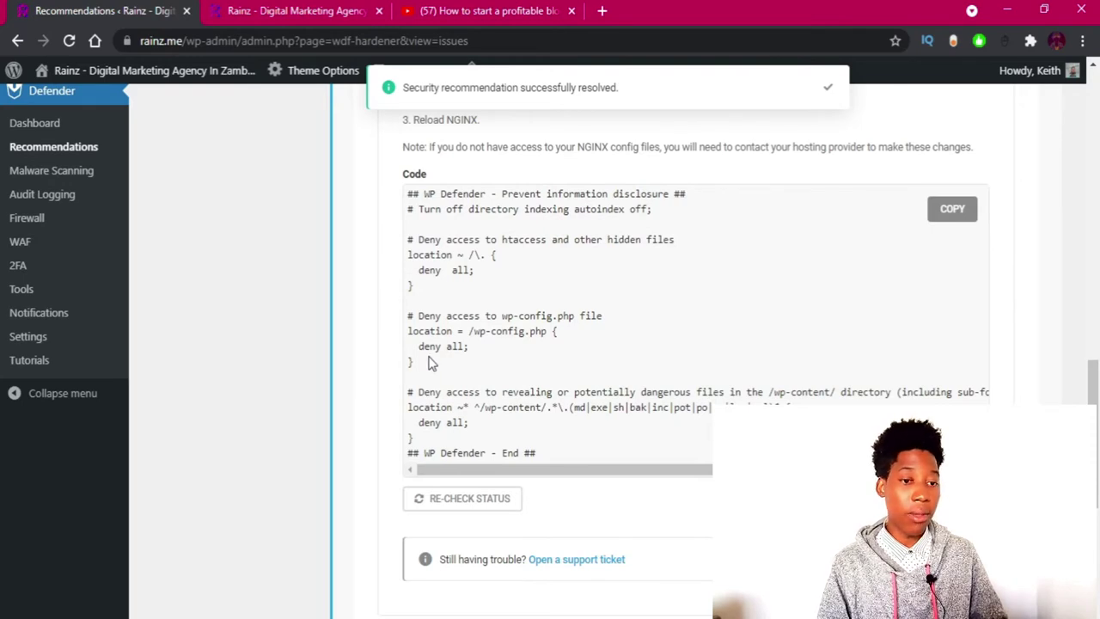
{"action": "scroll", "coordinate": [444, 349], "scroll_direction": "up", "scroll_amount": 5}
{"action": "left_click", "coordinate": [479, 334]}
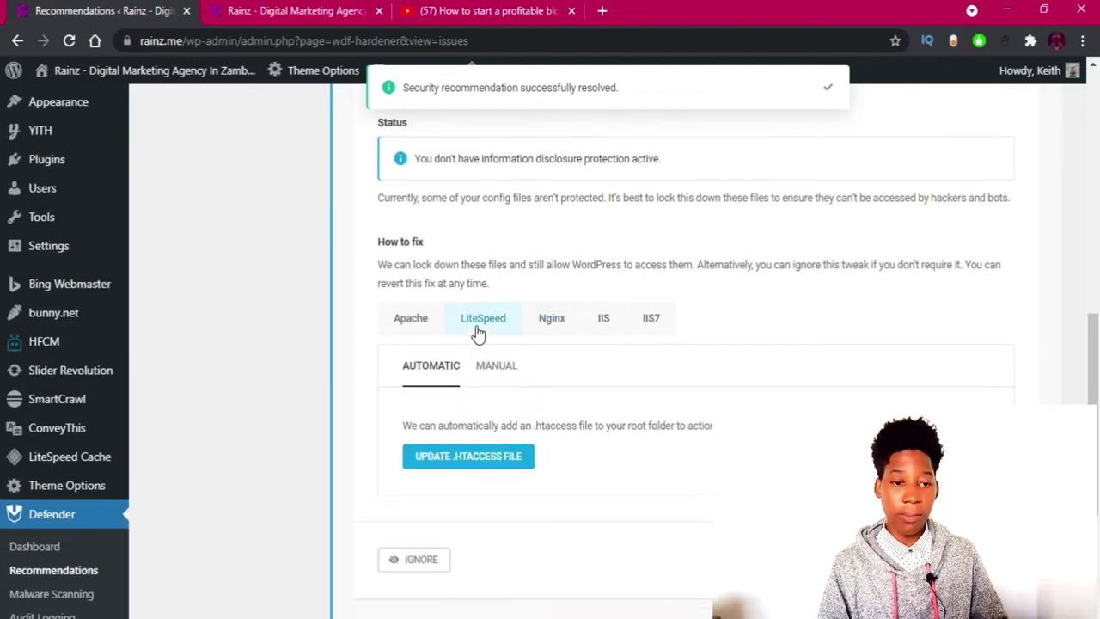
{"action": "left_click", "coordinate": [424, 323]}
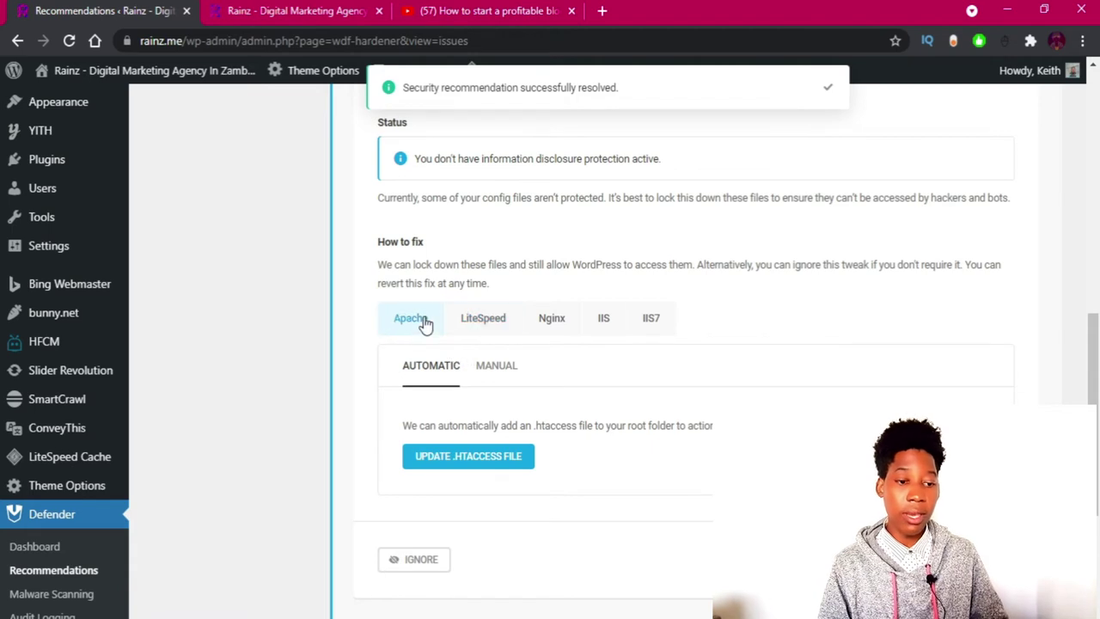
{"action": "left_click", "coordinate": [490, 317]}
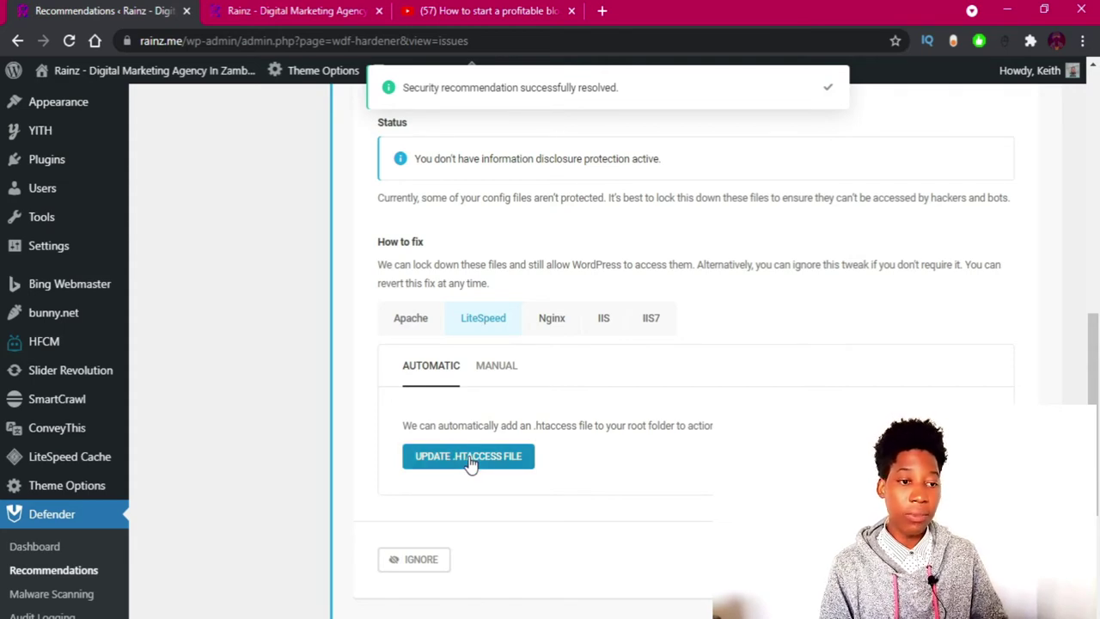
{"action": "scroll", "coordinate": [471, 464], "scroll_direction": "up", "scroll_amount": 2}
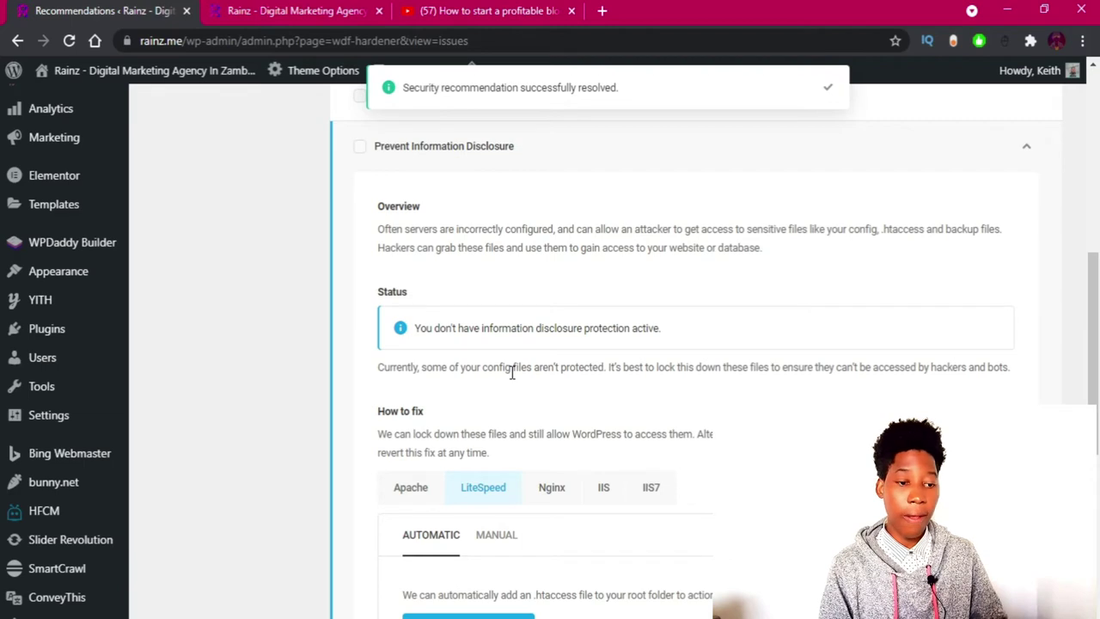
{"action": "scroll", "coordinate": [416, 429], "scroll_direction": "down", "scroll_amount": 2}
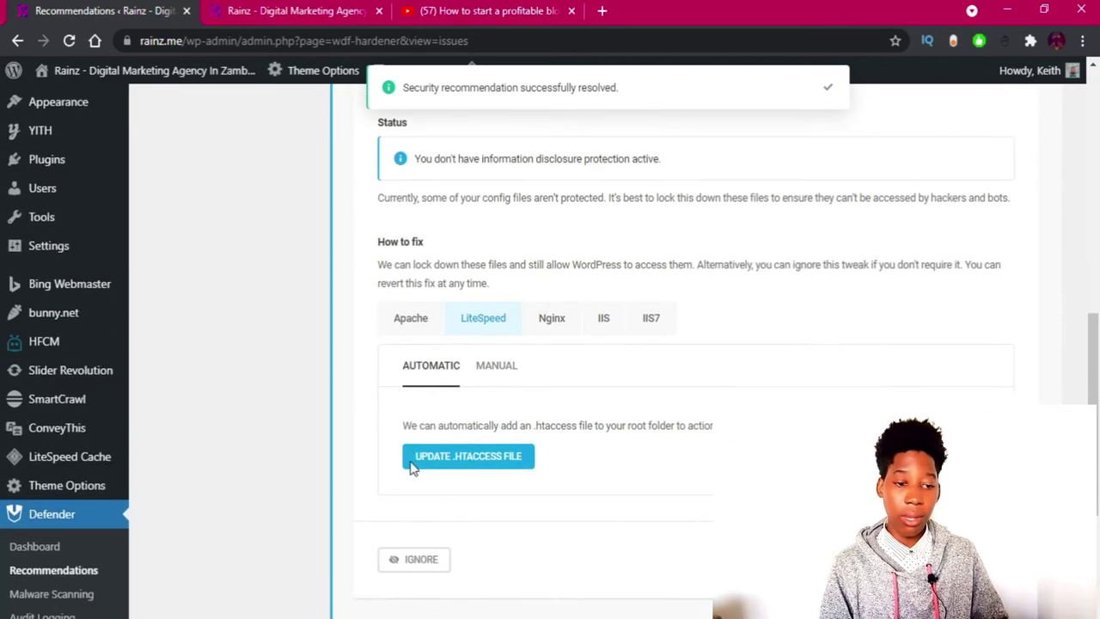
Apply the automatic .htaccess fix, then expand Prevent PHP Execution and apply its .htaccess update.
{"action": "left_click", "coordinate": [495, 471]}
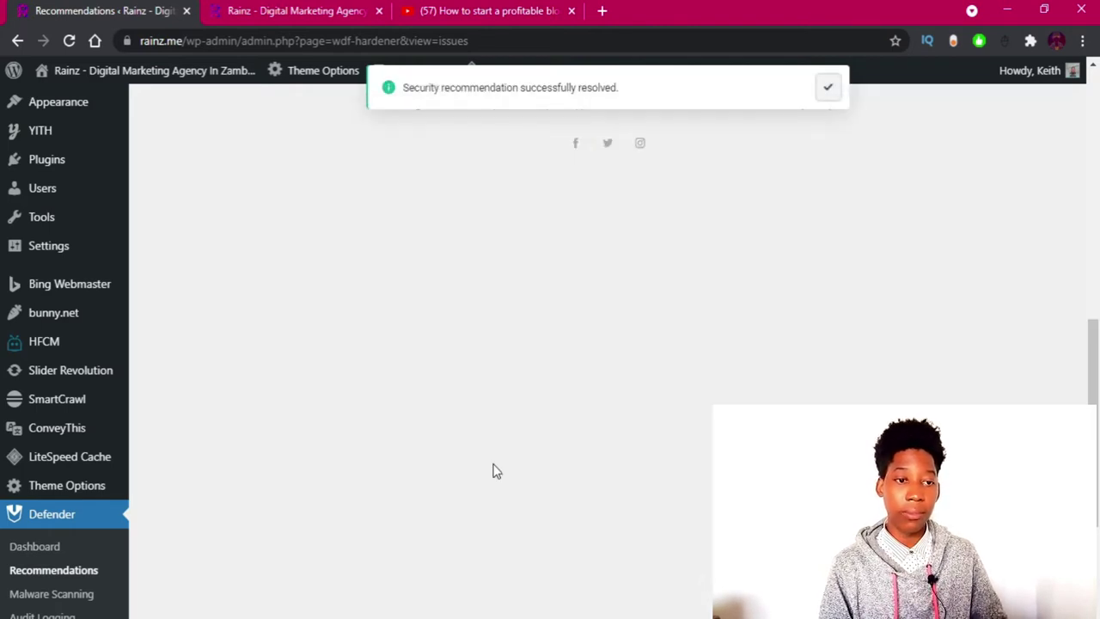
{"action": "scroll", "coordinate": [529, 335], "scroll_direction": "up", "scroll_amount": 1}
{"action": "scroll", "coordinate": [529, 334], "scroll_direction": "up", "scroll_amount": 3}
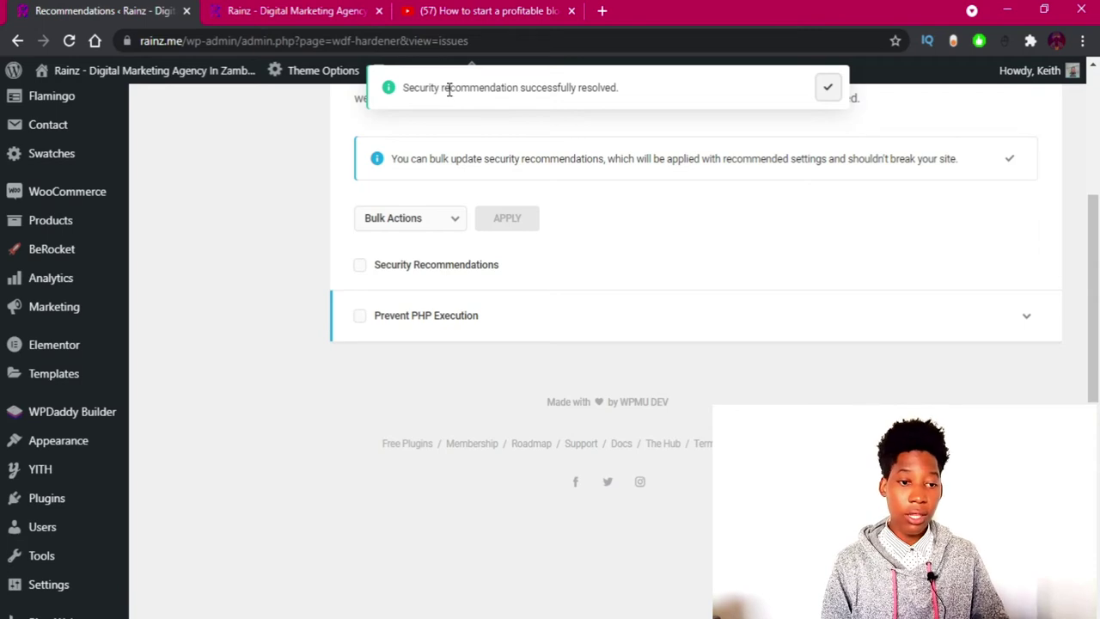
{"action": "left_click", "coordinate": [464, 333]}
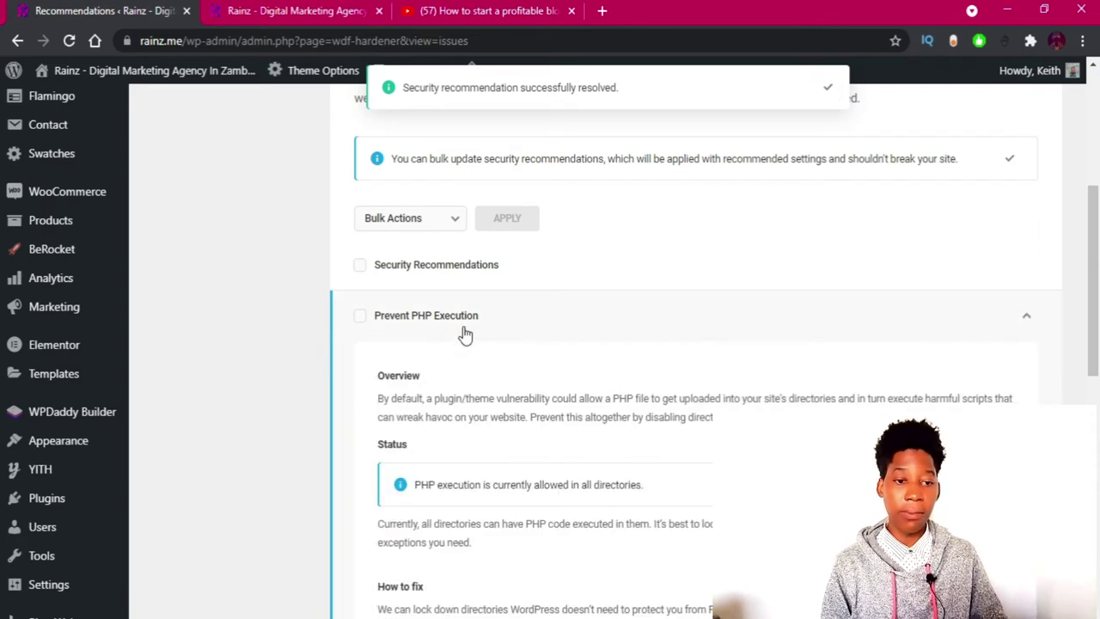
{"action": "scroll", "coordinate": [456, 339], "scroll_direction": "down", "scroll_amount": 2}
{"action": "scroll", "coordinate": [453, 342], "scroll_direction": "down", "scroll_amount": 2}
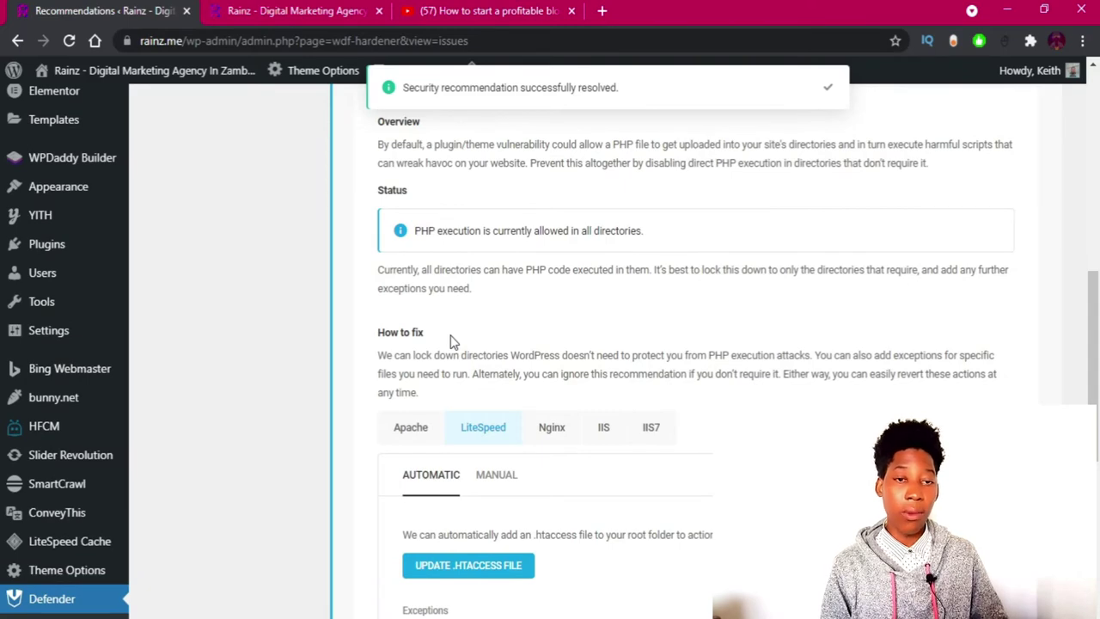
{"action": "left_click_drag", "start_coordinate": [428, 275], "coordinate": [469, 374]}
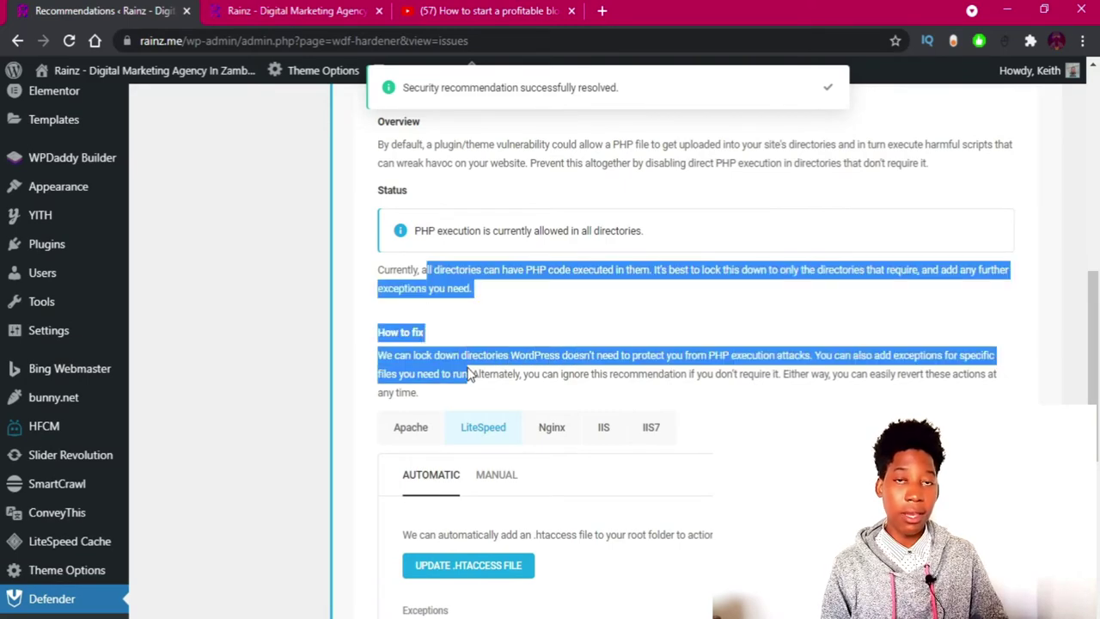
{"action": "scroll", "coordinate": [469, 375], "scroll_direction": "down", "scroll_amount": 3}
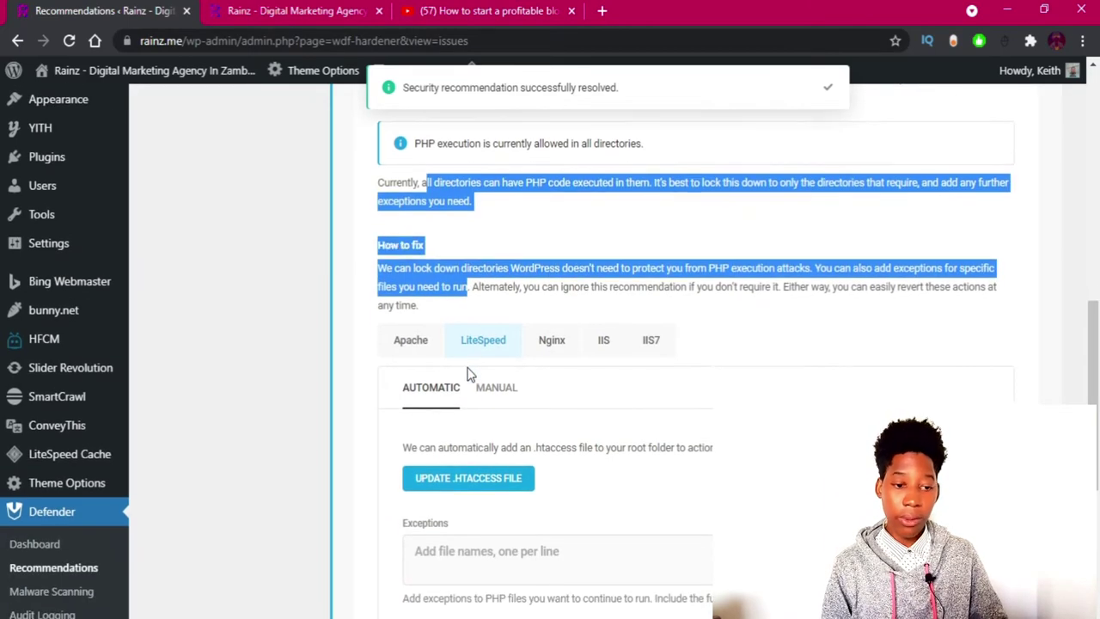
{"action": "left_click", "coordinate": [465, 402]}
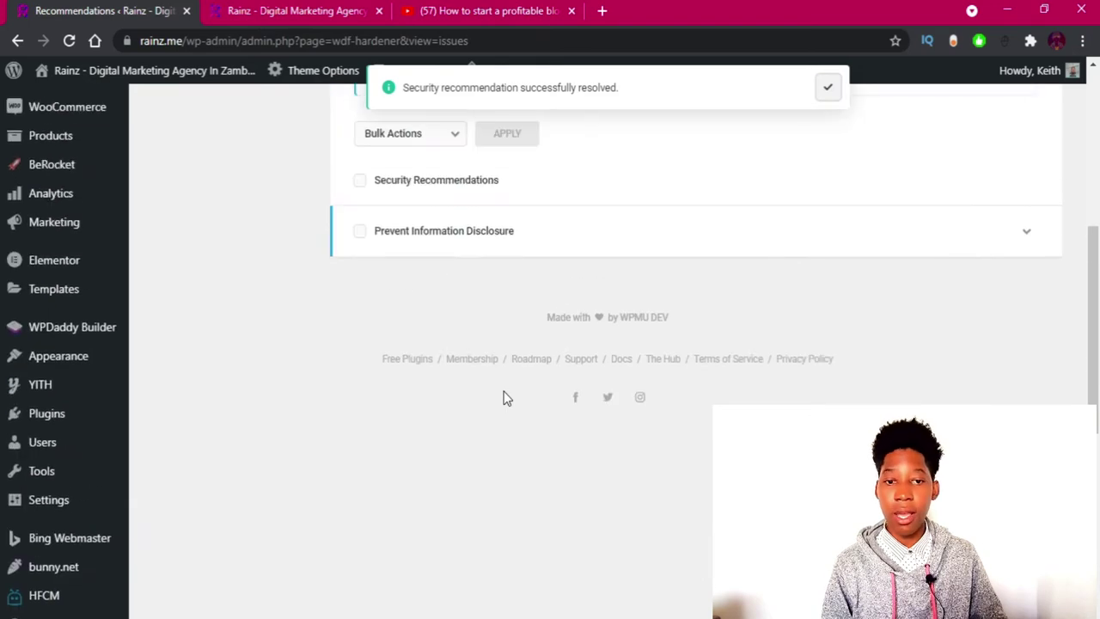
{"action": "scroll", "coordinate": [504, 393], "scroll_direction": "up", "scroll_amount": 4}
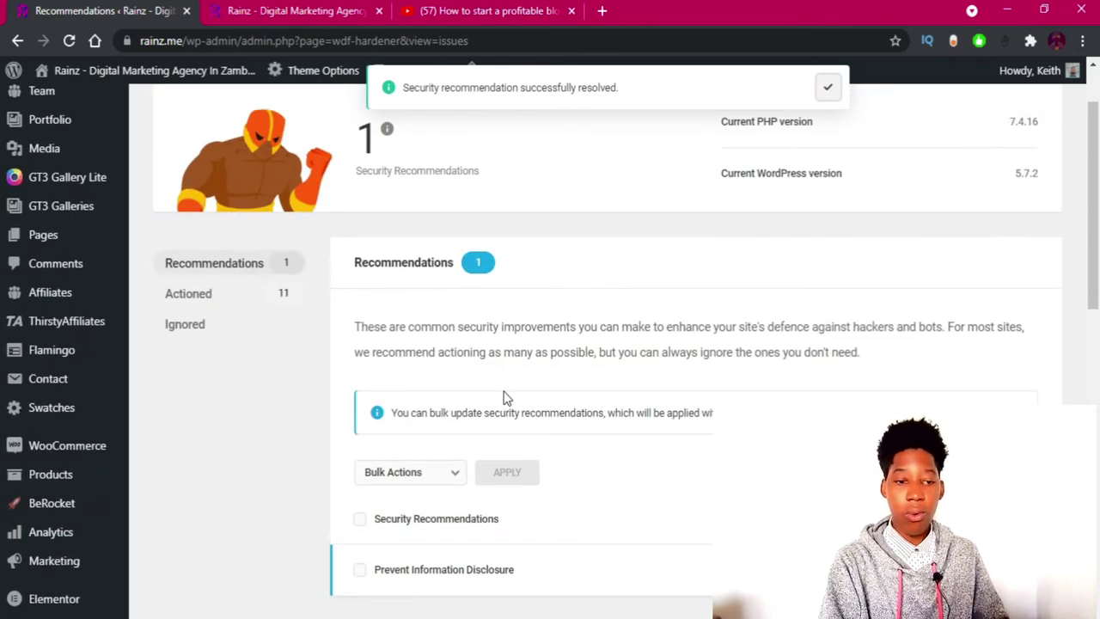
{"action": "scroll", "coordinate": [504, 398], "scroll_direction": "down", "scroll_amount": 1}
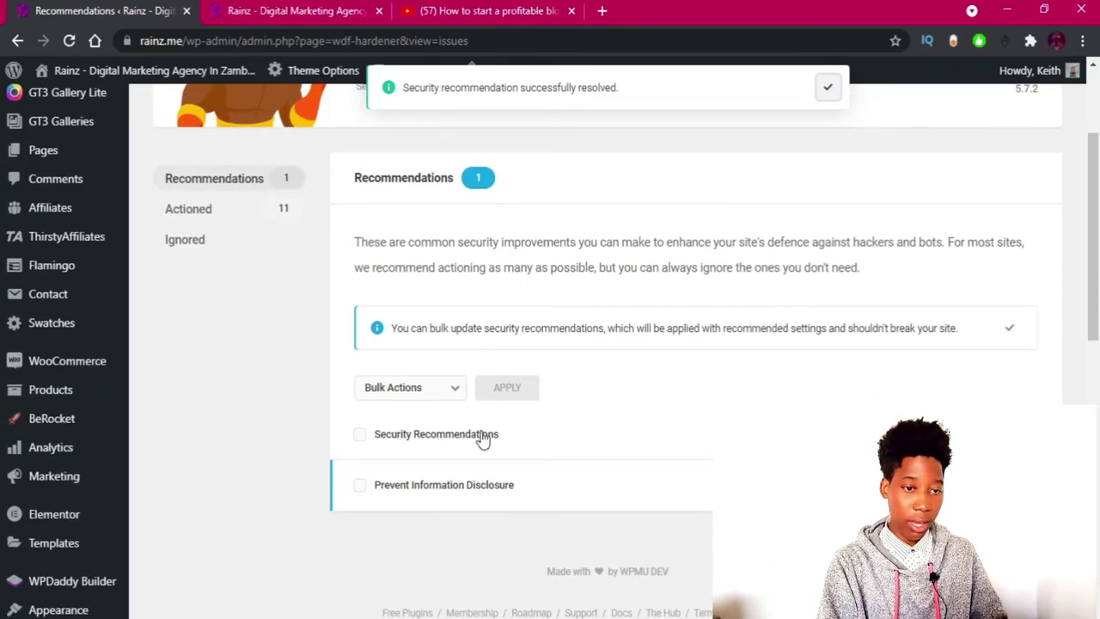
Expand Prevent Information Disclosure and apply its Update .htaccess File fix.
{"action": "left_click", "coordinate": [483, 480]}
{"action": "scroll", "coordinate": [484, 477], "scroll_direction": "down", "scroll_amount": 4}
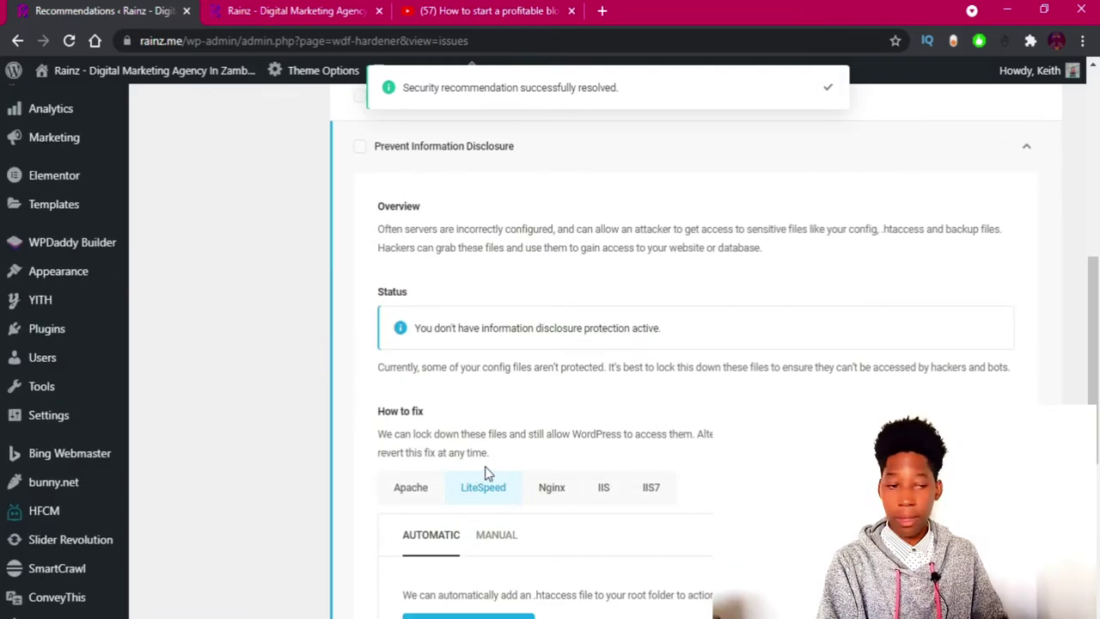
{"action": "scroll", "coordinate": [567, 468], "scroll_direction": "down", "scroll_amount": 3}
{"action": "left_click", "coordinate": [457, 381]}
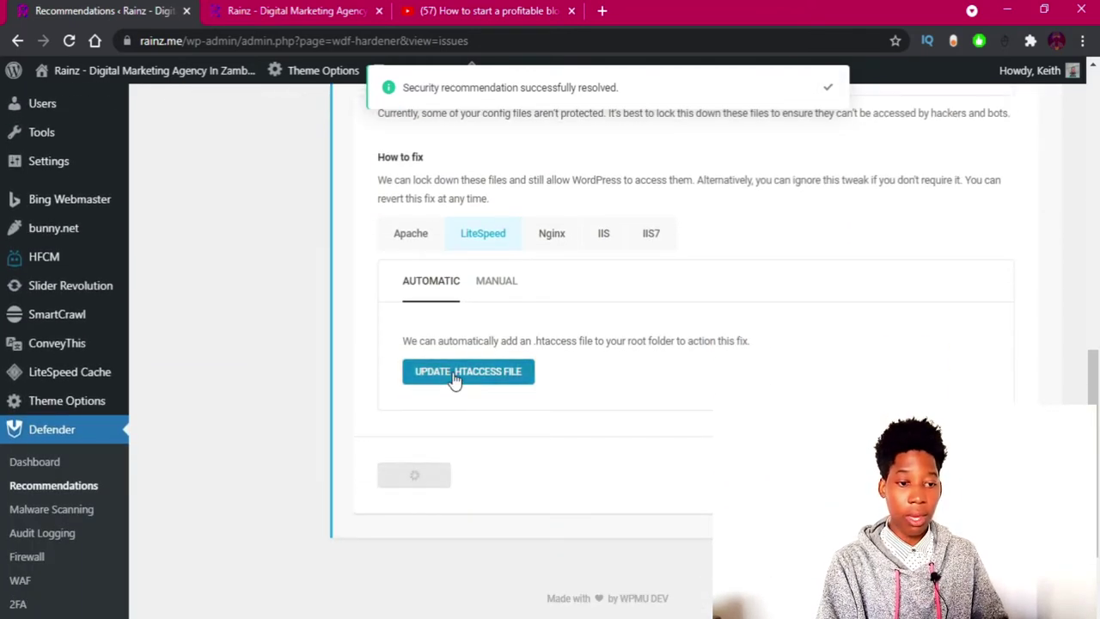
{"action": "scroll", "coordinate": [458, 379], "scroll_direction": "up", "scroll_amount": 2}
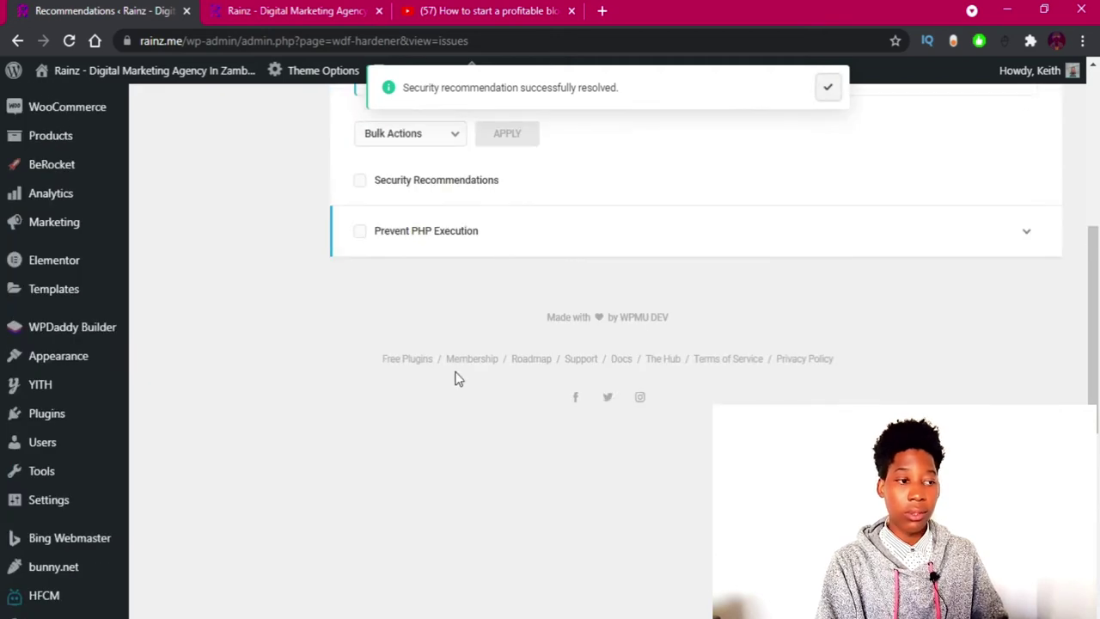
{"action": "scroll", "coordinate": [395, 352], "scroll_direction": "up", "scroll_amount": 5}
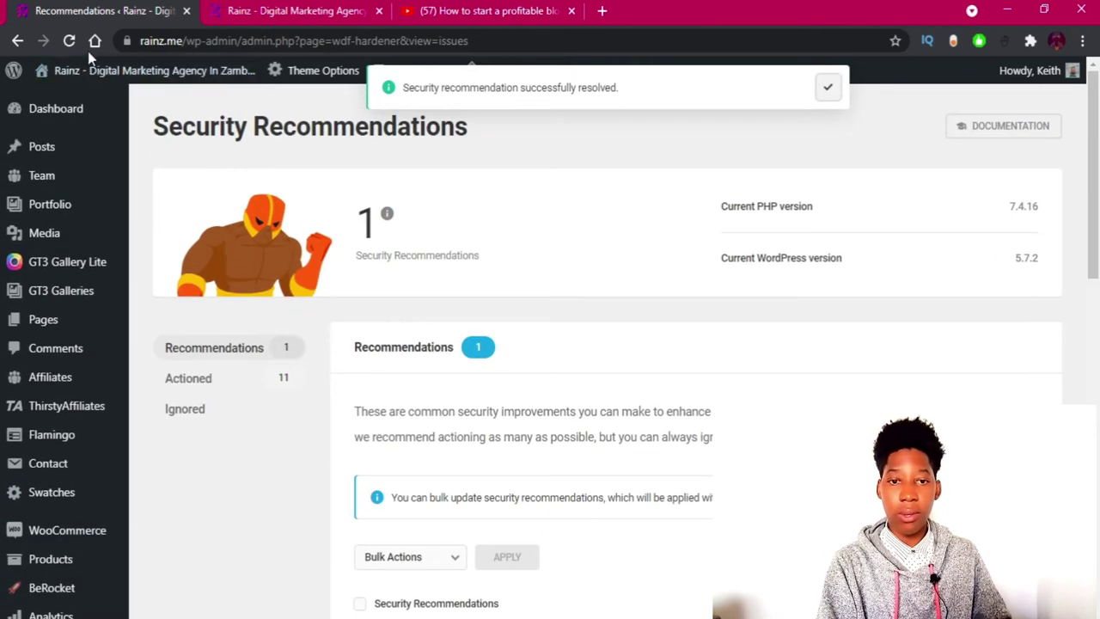
Reload the page and reapply Prevent PHP Execution's LiteSpeed .htaccess fix.
{"action": "left_click", "coordinate": [69, 40]}
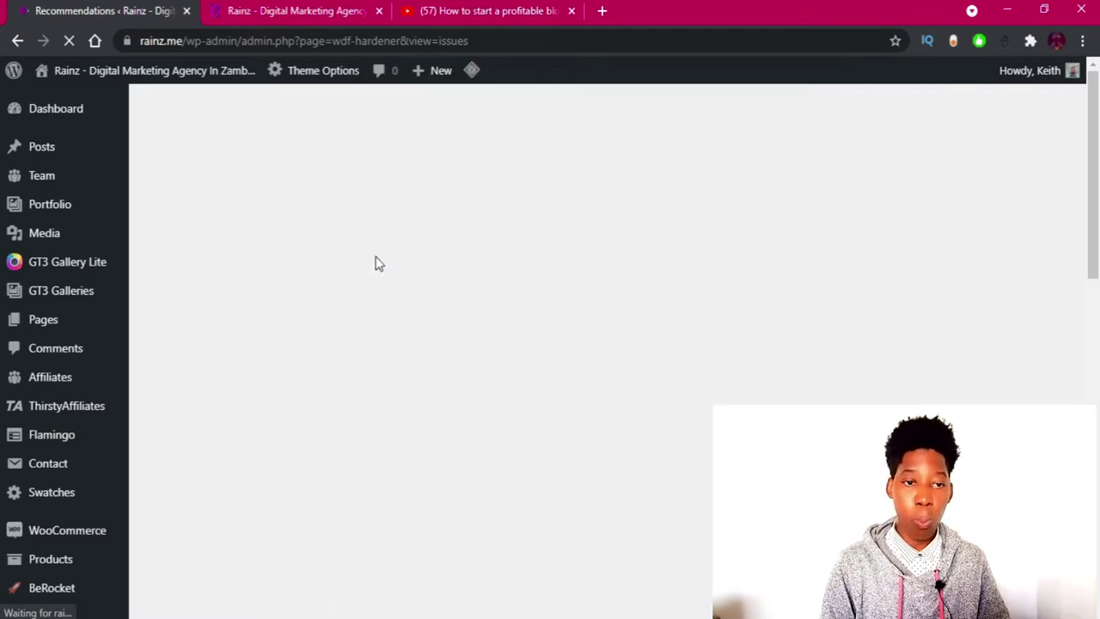
{"action": "scroll", "coordinate": [417, 356], "scroll_direction": "down", "scroll_amount": 3}
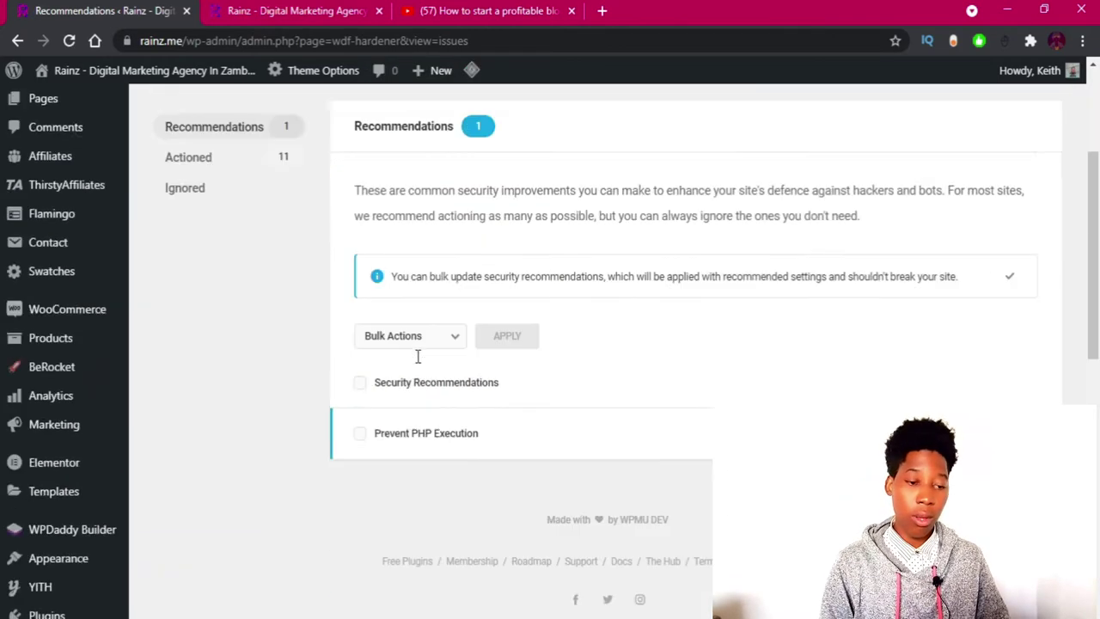
{"action": "left_click", "coordinate": [444, 419]}
{"action": "scroll", "coordinate": [444, 421], "scroll_direction": "down", "scroll_amount": 3}
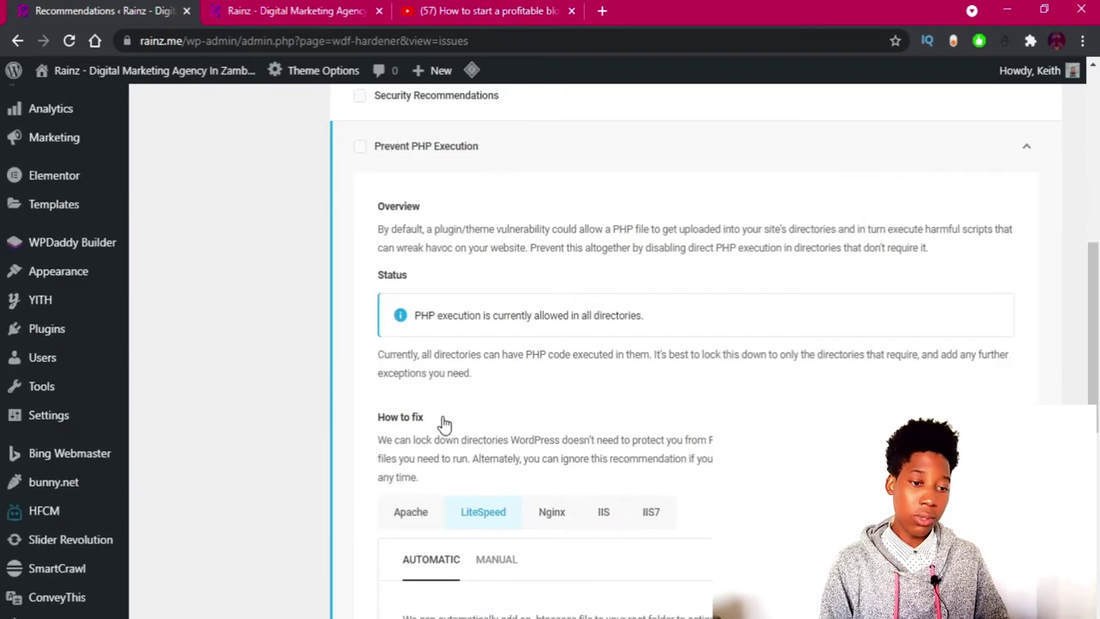
{"action": "scroll", "coordinate": [444, 423], "scroll_direction": "down", "scroll_amount": 3}
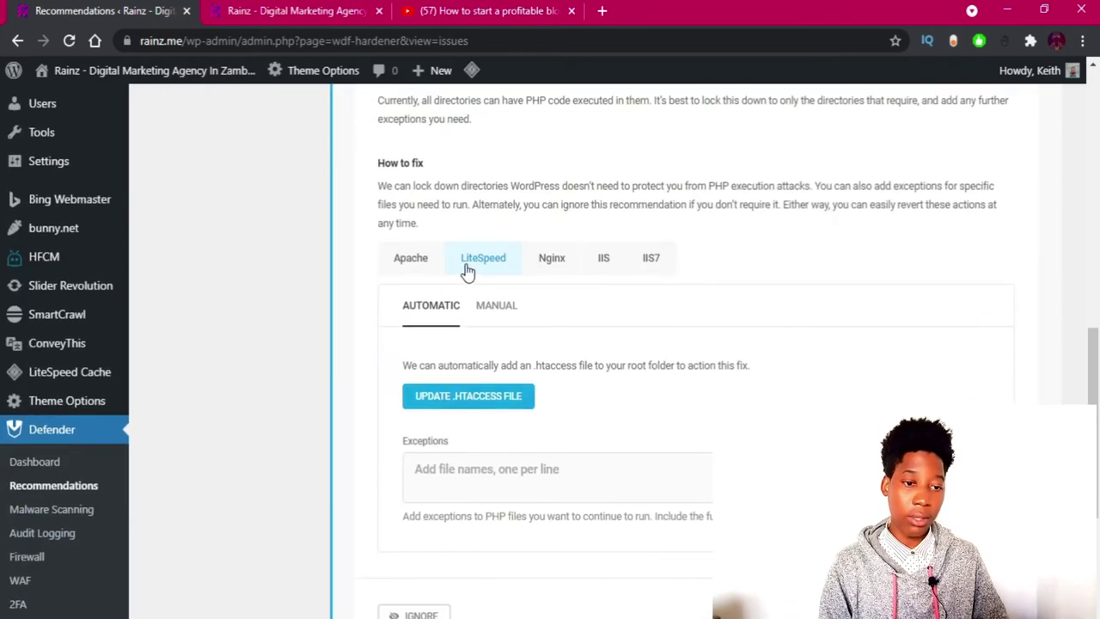
{"action": "left_click", "coordinate": [466, 404]}
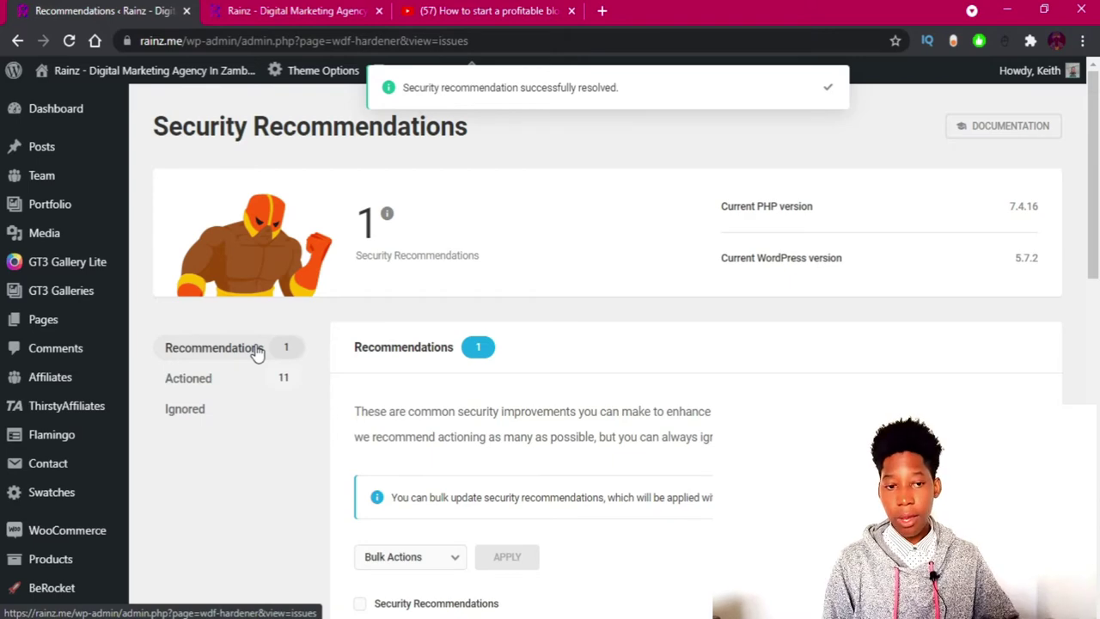
{"action": "scroll", "coordinate": [361, 311], "scroll_direction": "down", "scroll_amount": 10}
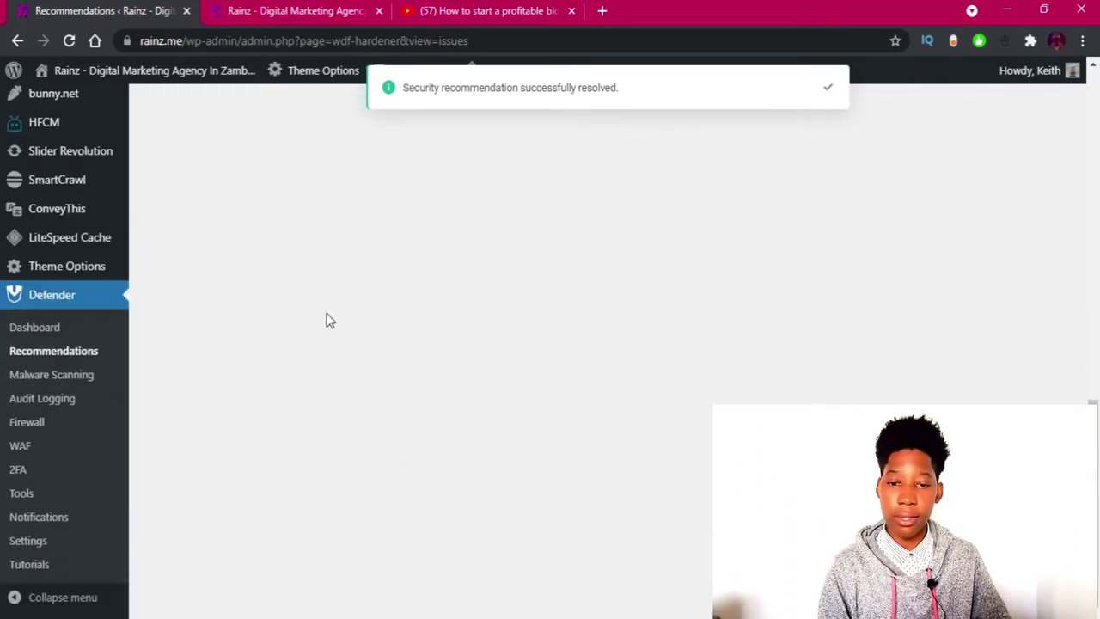
Open Malware Scanning and review its pro-only scan types such as Known vulnerabilities.
{"action": "left_click", "coordinate": [92, 375]}
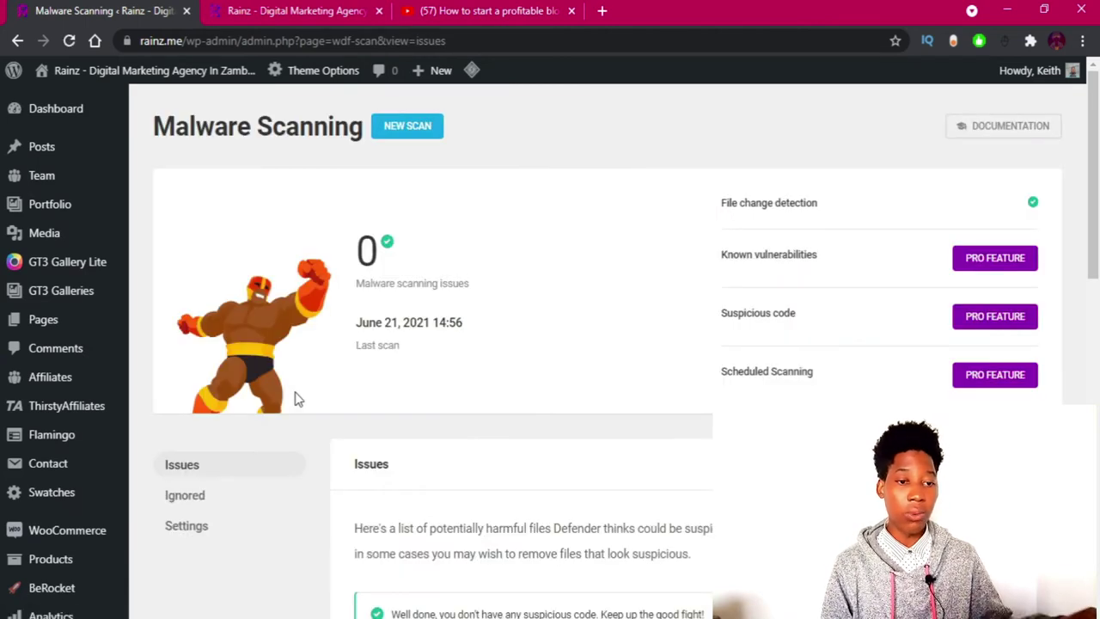
{"action": "scroll", "coordinate": [413, 361], "scroll_direction": "down", "scroll_amount": 3}
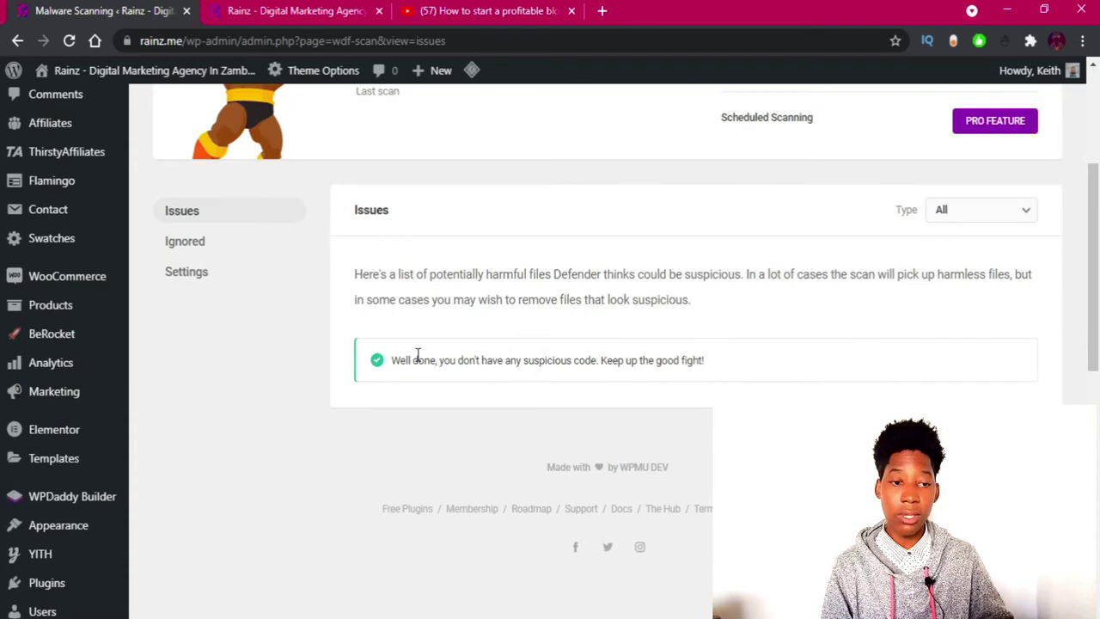
{"action": "scroll", "coordinate": [425, 358], "scroll_direction": "up", "scroll_amount": 3}
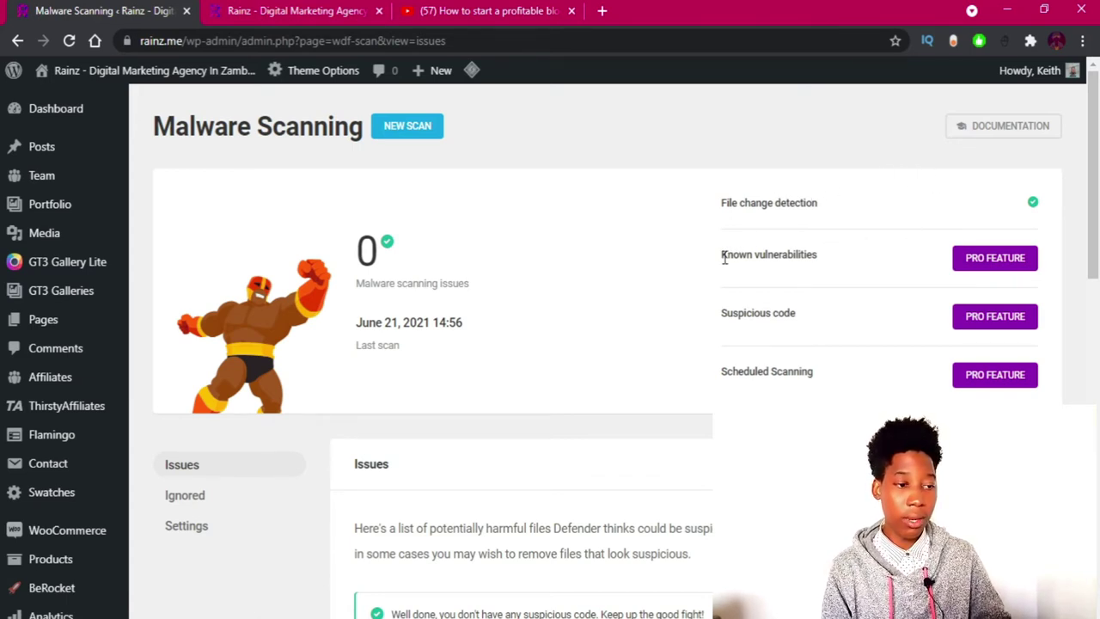
{"action": "left_click_drag", "start_coordinate": [725, 257], "coordinate": [821, 378]}
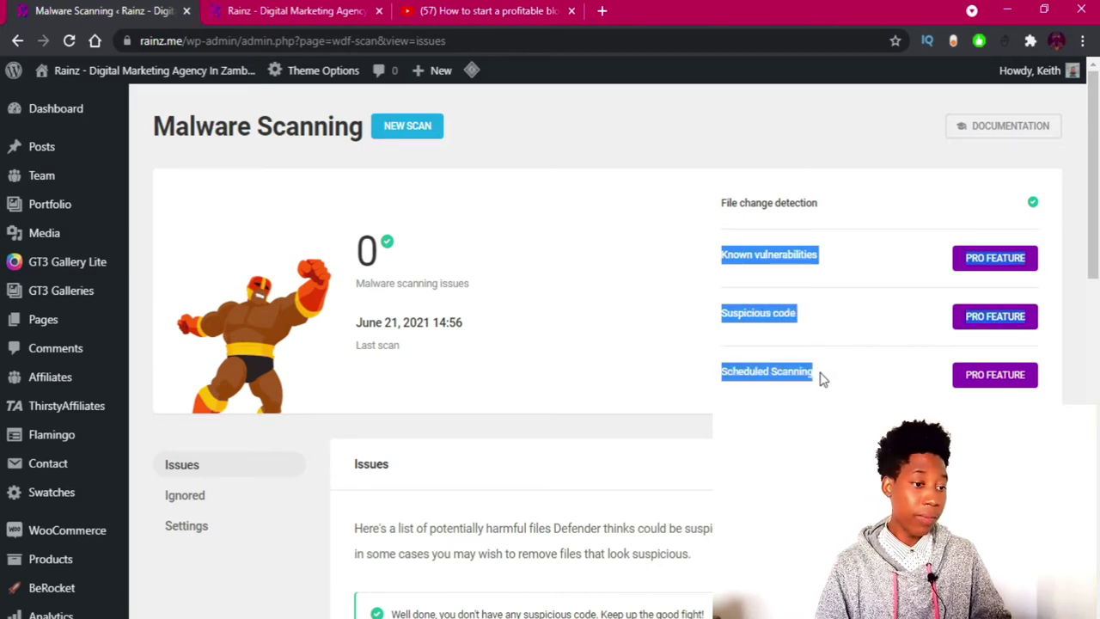
{"action": "left_click", "coordinate": [820, 379]}
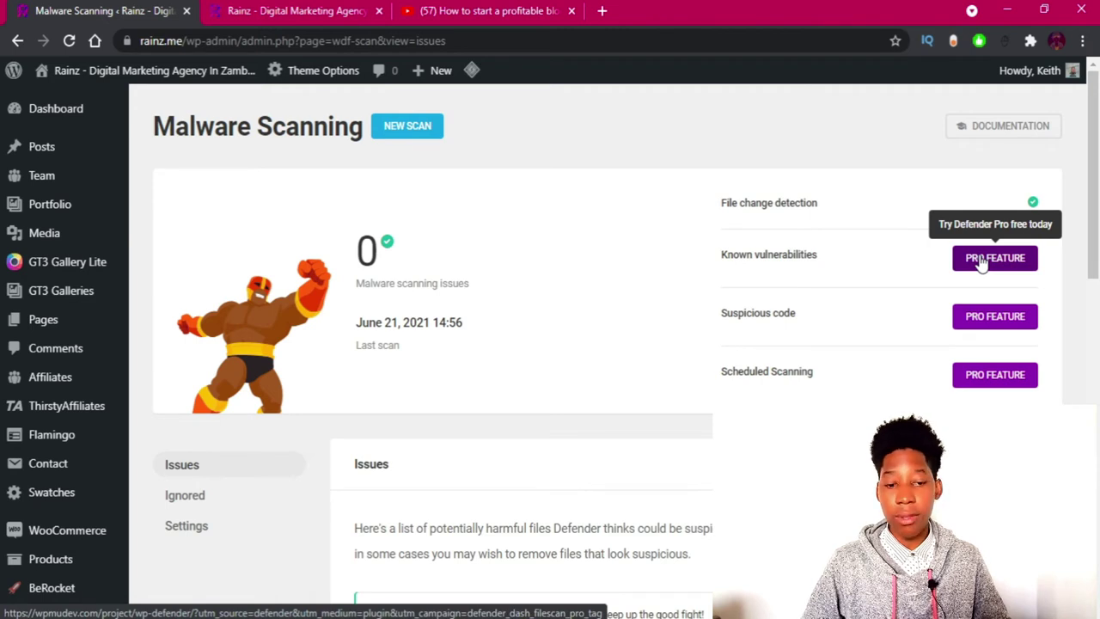
{"action": "scroll", "coordinate": [745, 315], "scroll_direction": "down", "scroll_amount": 2}
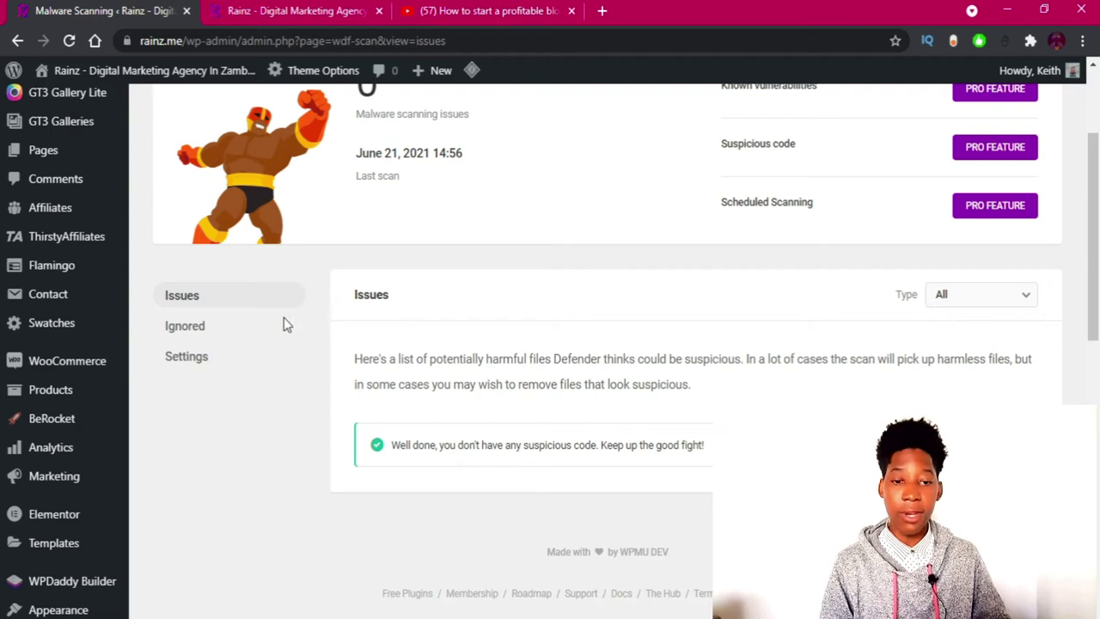
Review scan settings (file change detection on, 10 Mb max file size), then go to Audit Logging.
{"action": "left_click", "coordinate": [181, 363]}
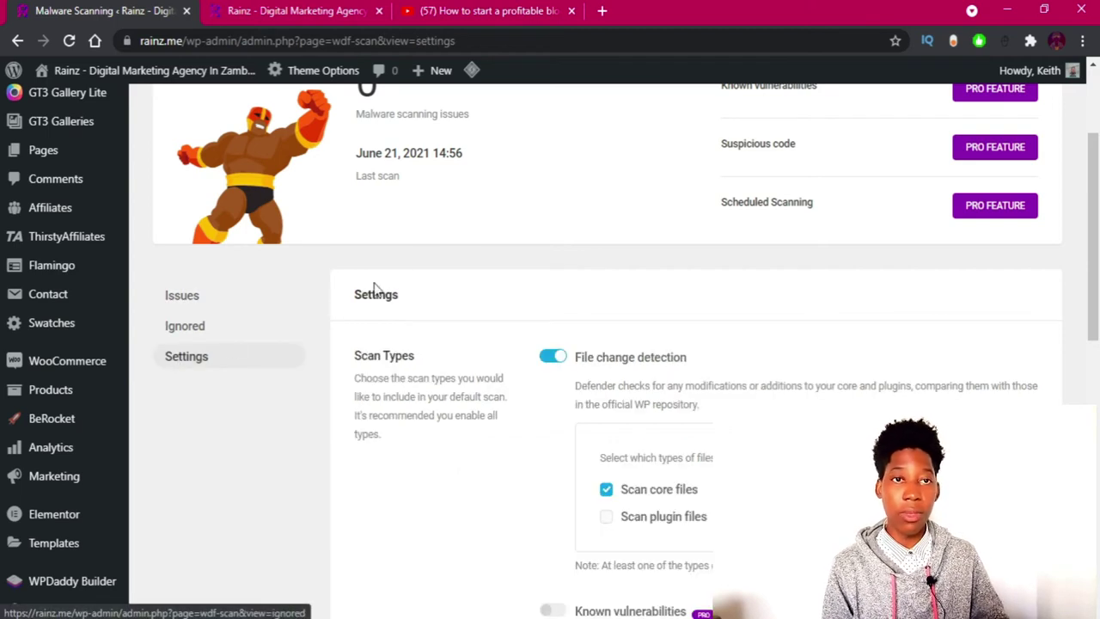
{"action": "scroll", "coordinate": [482, 269], "scroll_direction": "down", "scroll_amount": 1}
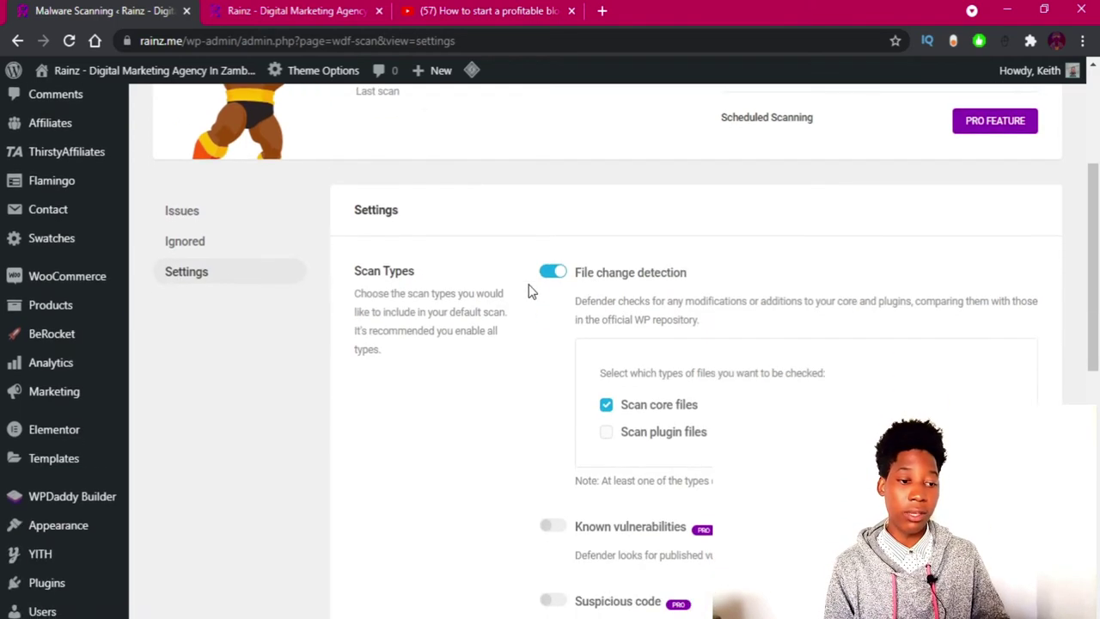
{"action": "scroll", "coordinate": [528, 293], "scroll_direction": "down", "scroll_amount": 7}
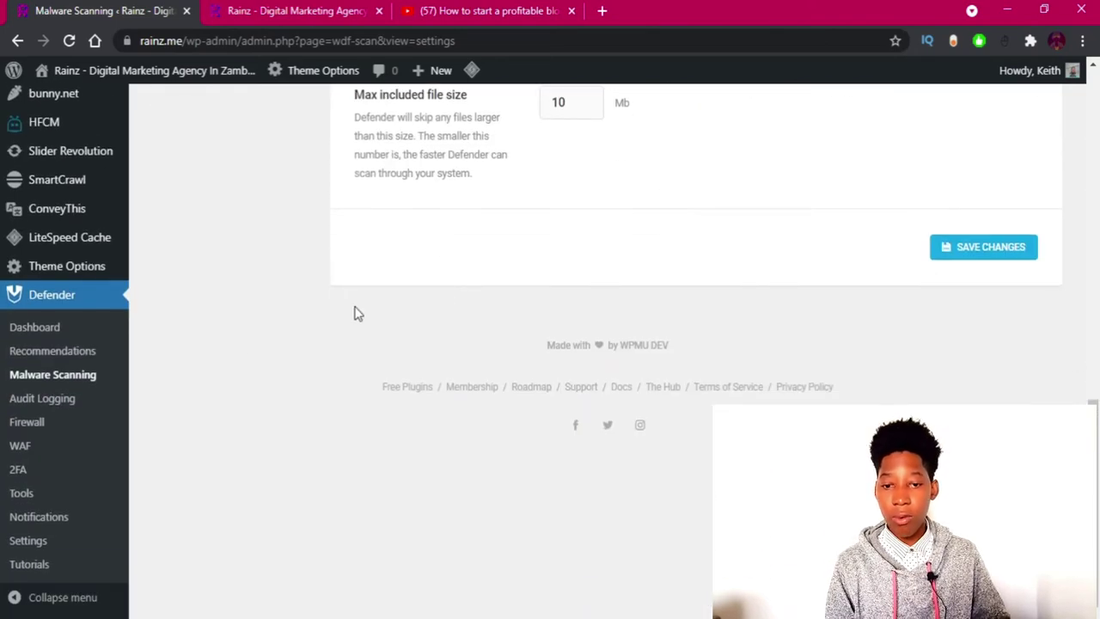
{"action": "left_click", "coordinate": [41, 400]}
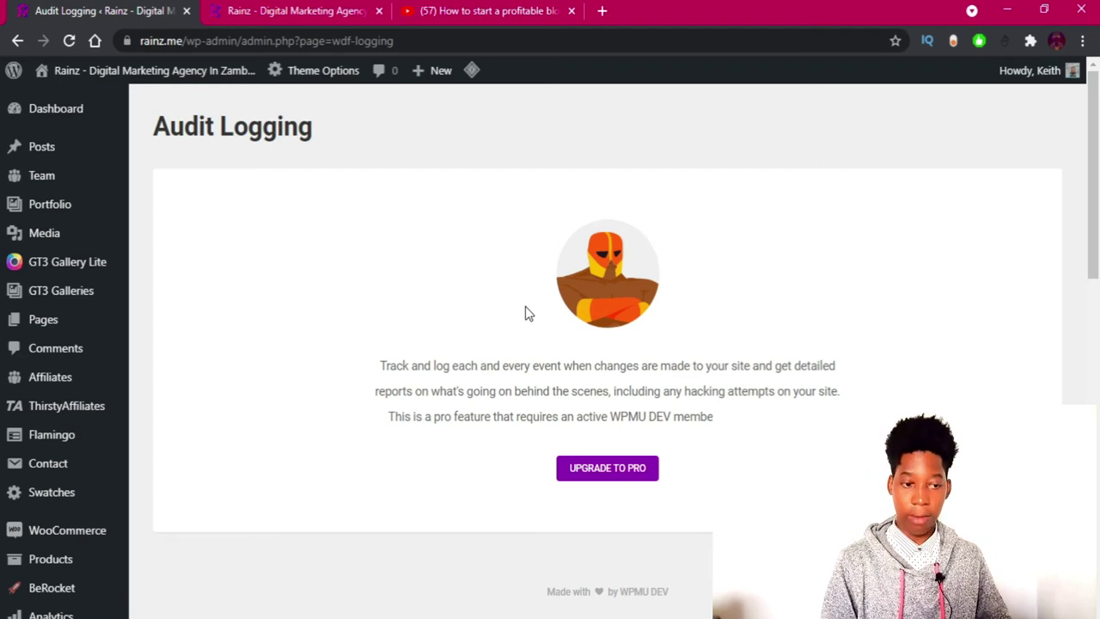
Scroll through the Audit Logging page, which is locked as a pro-only feature.
{"action": "scroll", "coordinate": [527, 310], "scroll_direction": "down", "scroll_amount": 1}
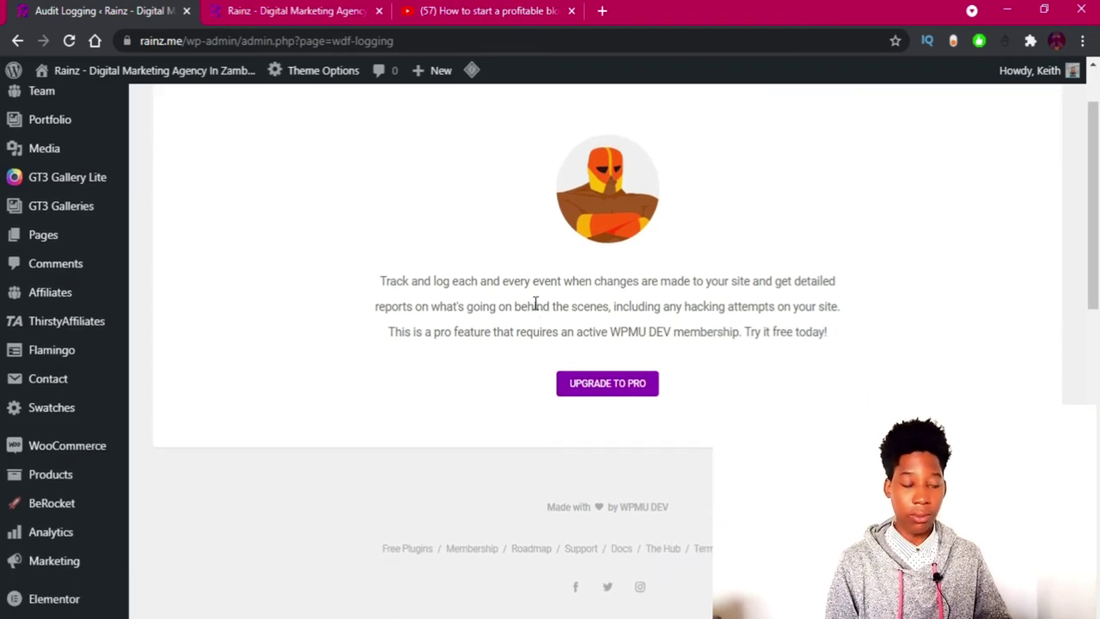
{"action": "scroll", "coordinate": [535, 305], "scroll_direction": "down", "scroll_amount": 4}
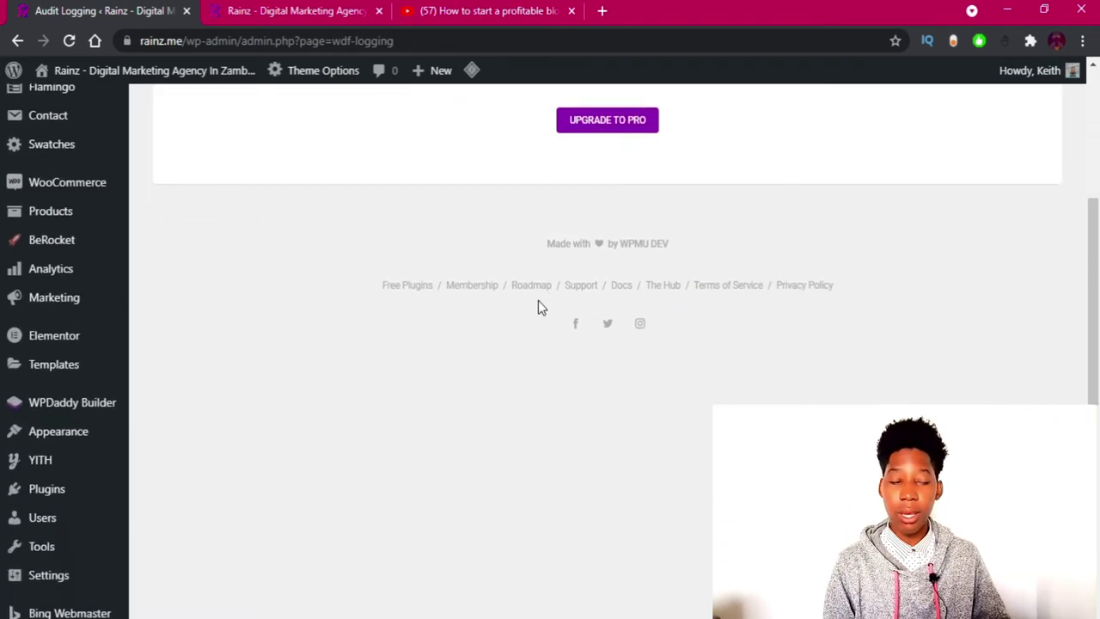
{"action": "scroll", "coordinate": [539, 307], "scroll_direction": "up", "scroll_amount": 1}
{"action": "scroll", "coordinate": [539, 308], "scroll_direction": "up", "scroll_amount": 3}
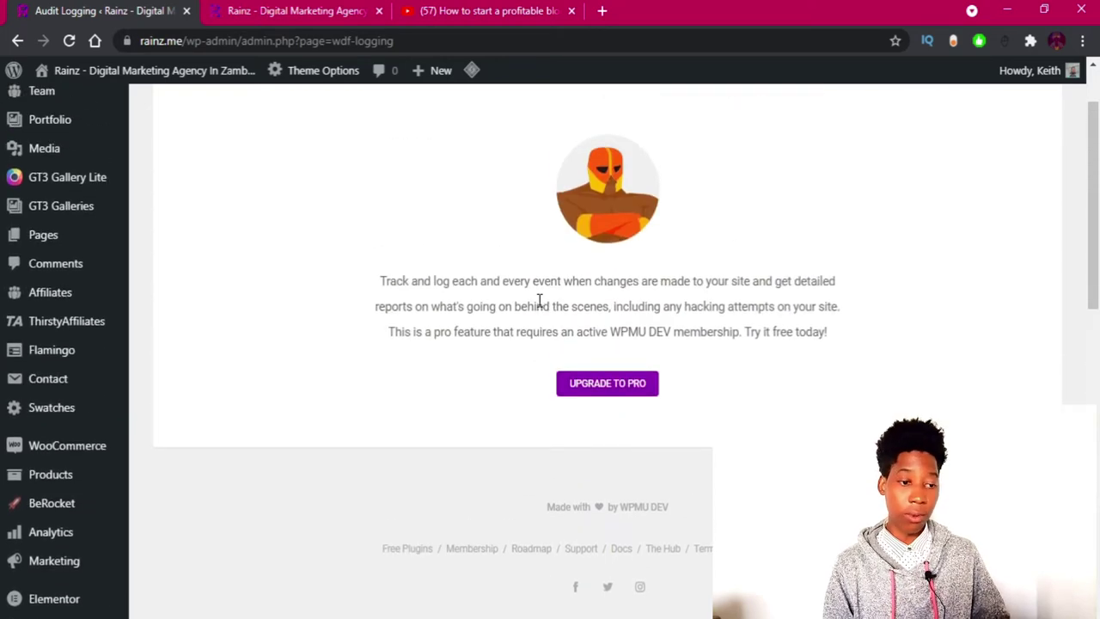
{"action": "scroll", "coordinate": [538, 293], "scroll_direction": "down", "scroll_amount": 10}
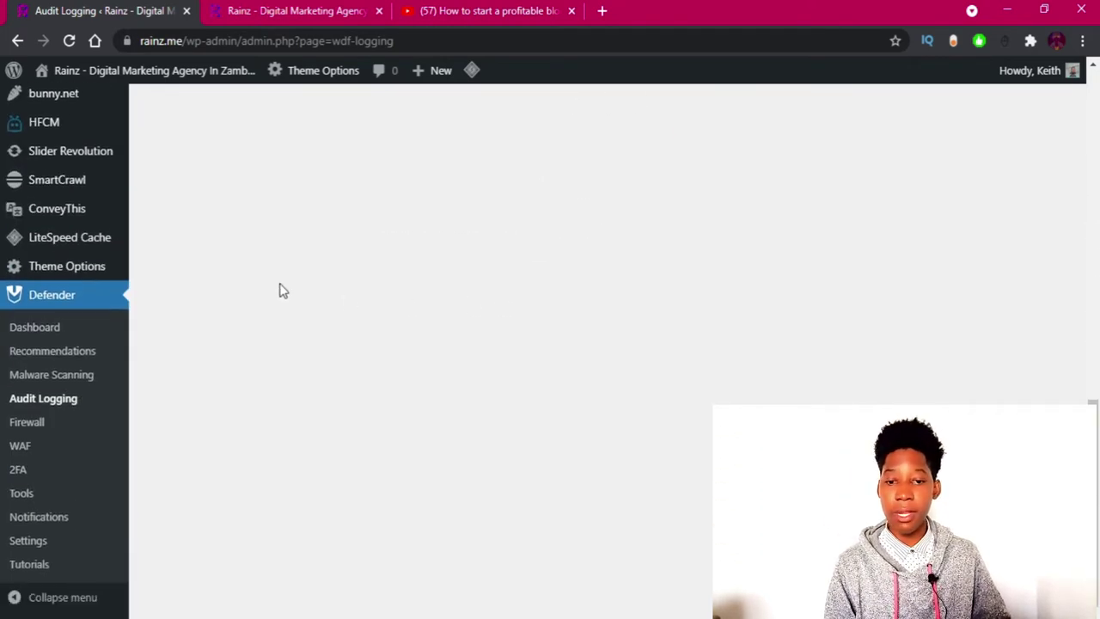
Open Defender's Firewall page and scroll through its overview.
{"action": "left_click", "coordinate": [27, 421]}
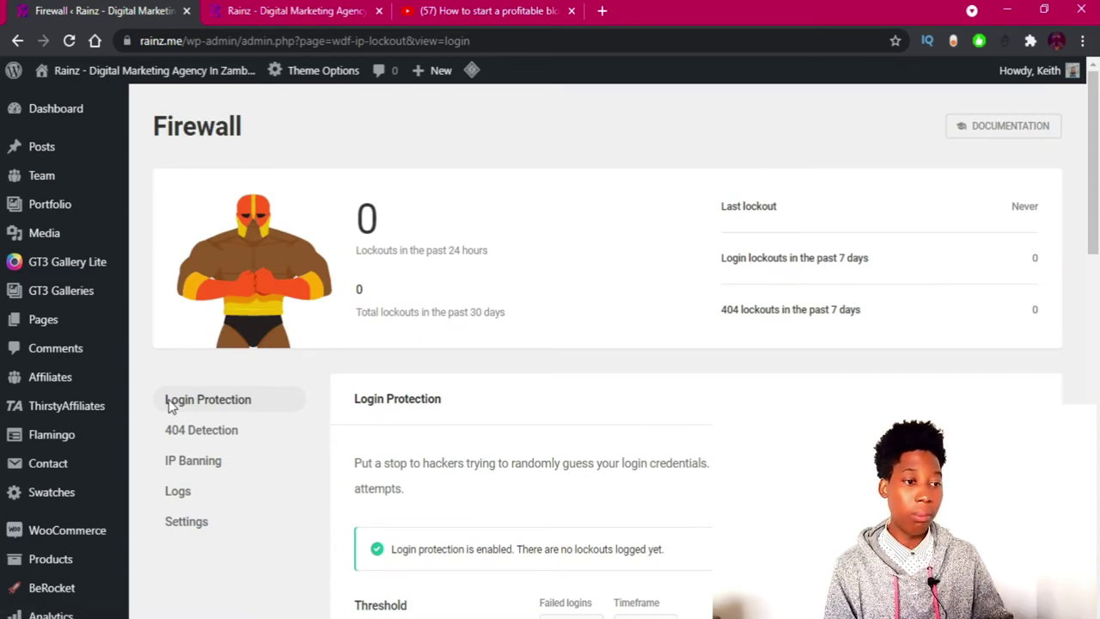
{"action": "scroll", "coordinate": [464, 348], "scroll_direction": "down", "scroll_amount": 3}
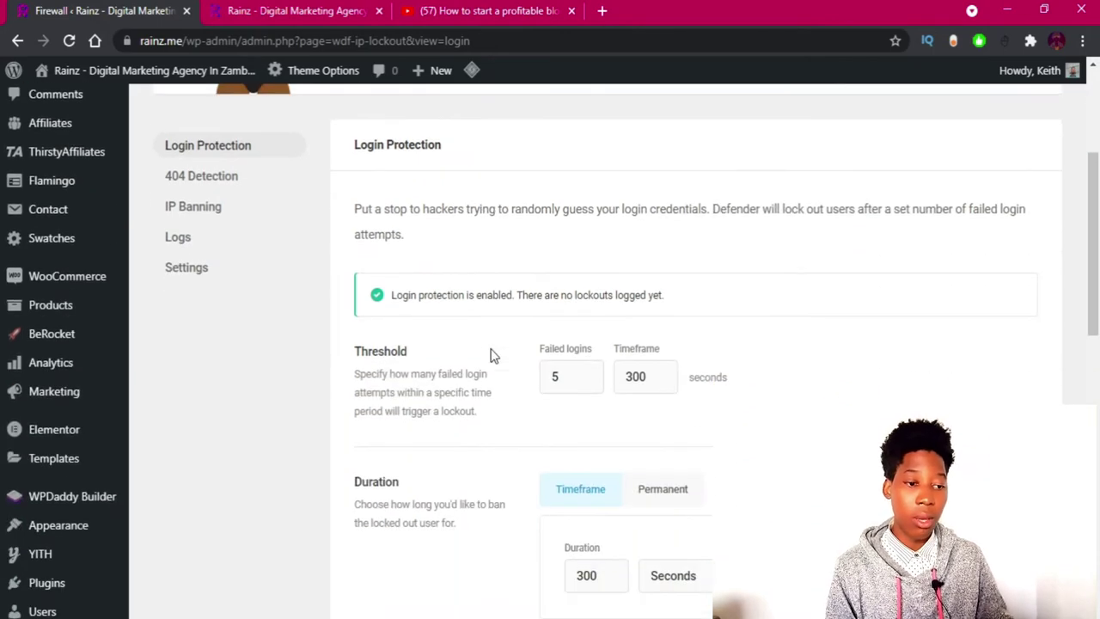
{"action": "scroll", "coordinate": [493, 355], "scroll_direction": "down", "scroll_amount": 6}
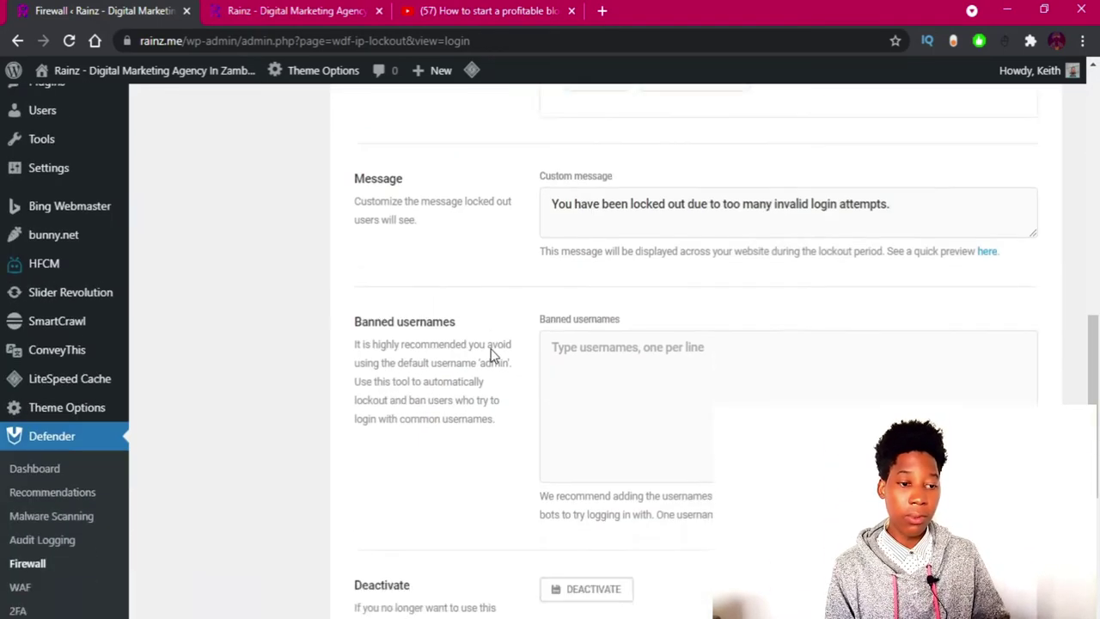
{"action": "scroll", "coordinate": [494, 355], "scroll_direction": "down", "scroll_amount": 2}
{"action": "scroll", "coordinate": [494, 355], "scroll_direction": "up", "scroll_amount": 10}
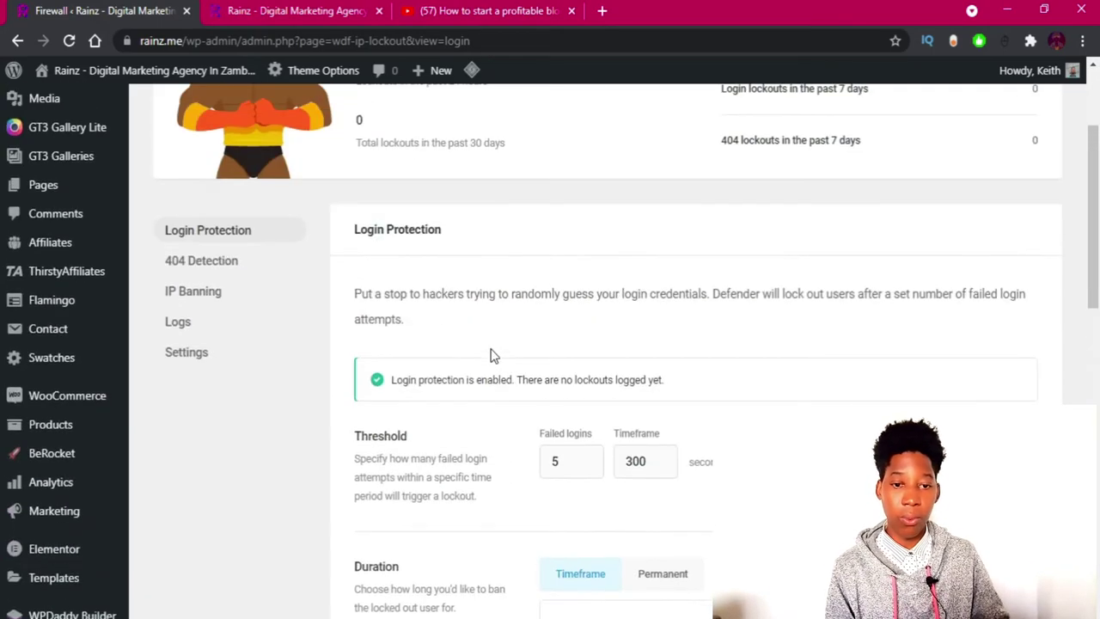
View the Firewall's IP Banning section, then its lockout logs.
{"action": "left_click", "coordinate": [192, 292]}
{"action": "left_click", "coordinate": [597, 492]}
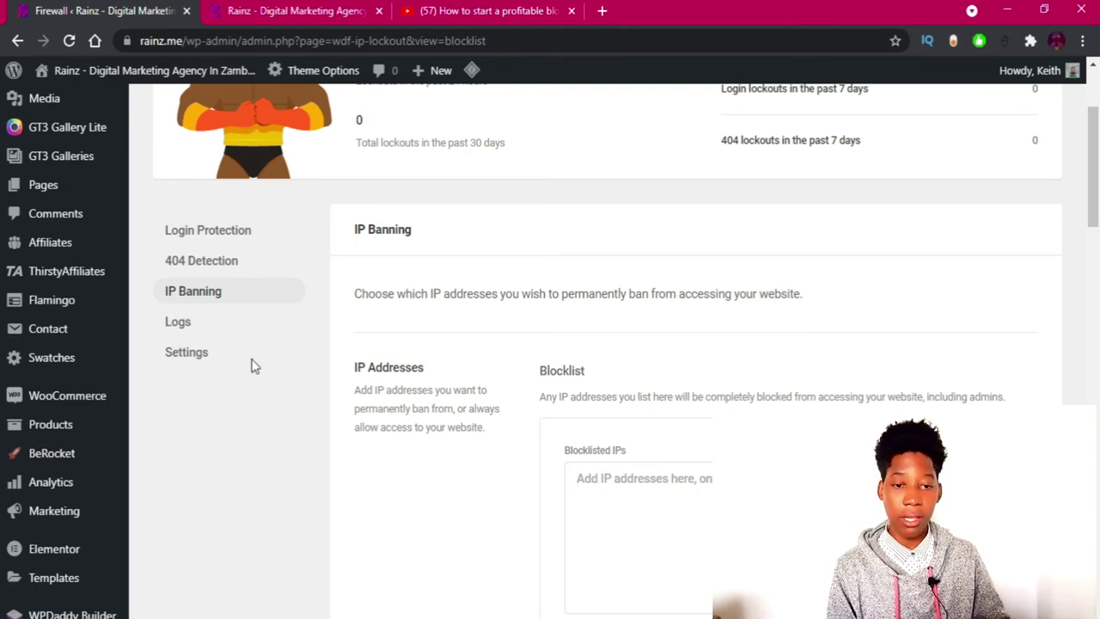
{"action": "left_click", "coordinate": [172, 324]}
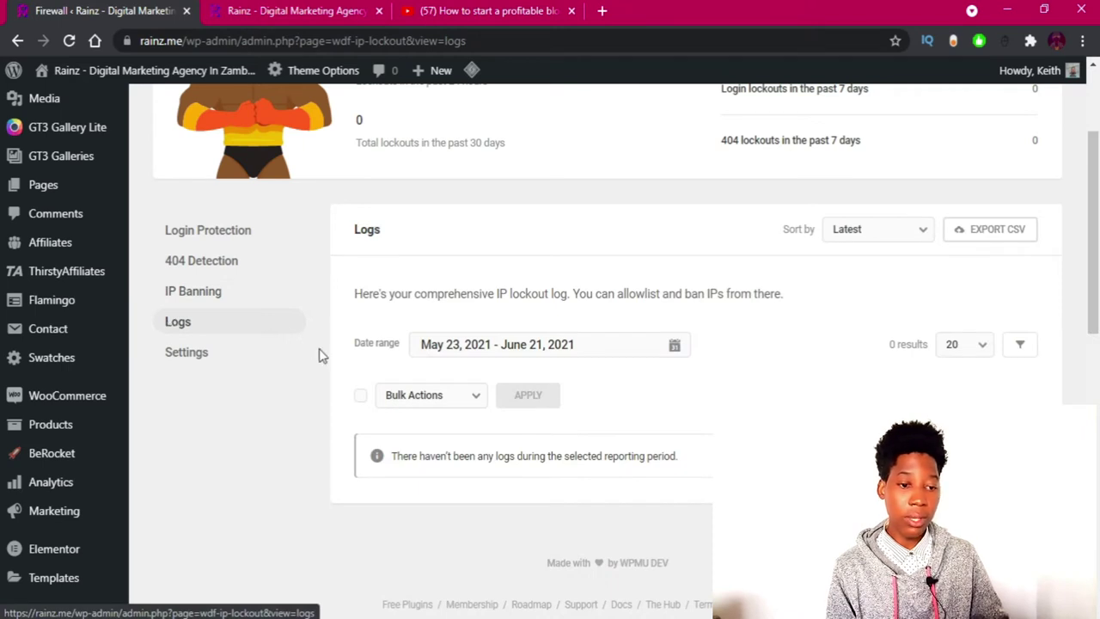
{"action": "scroll", "coordinate": [327, 357], "scroll_direction": "down", "scroll_amount": 1}
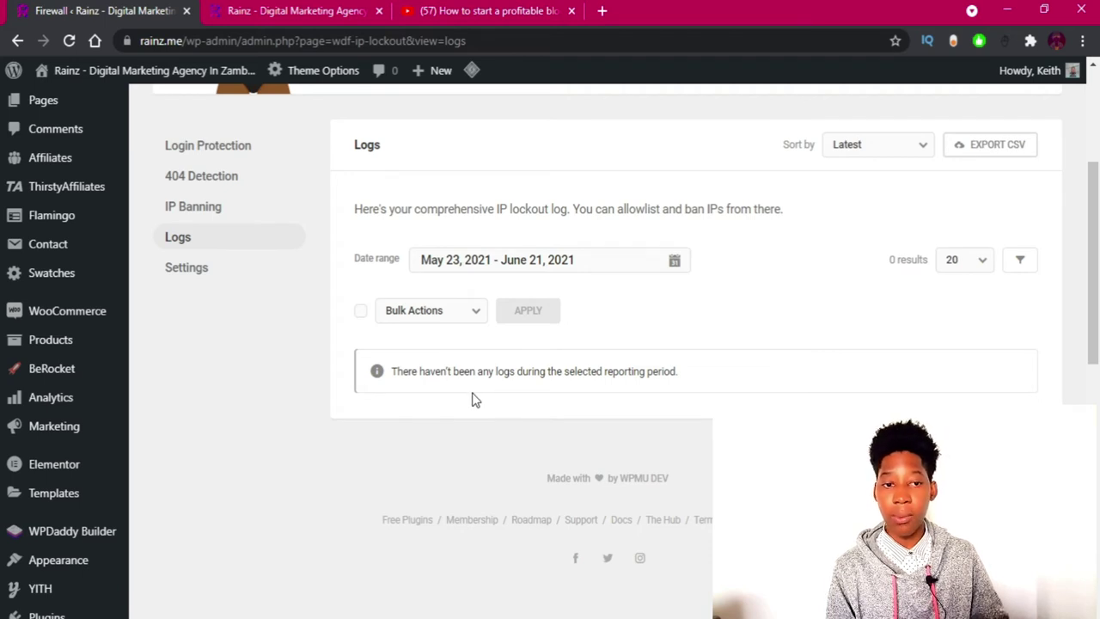
Review Firewall settings: temporary IP block list never cleared, logs kept 30 days.
{"action": "left_click", "coordinate": [189, 277]}
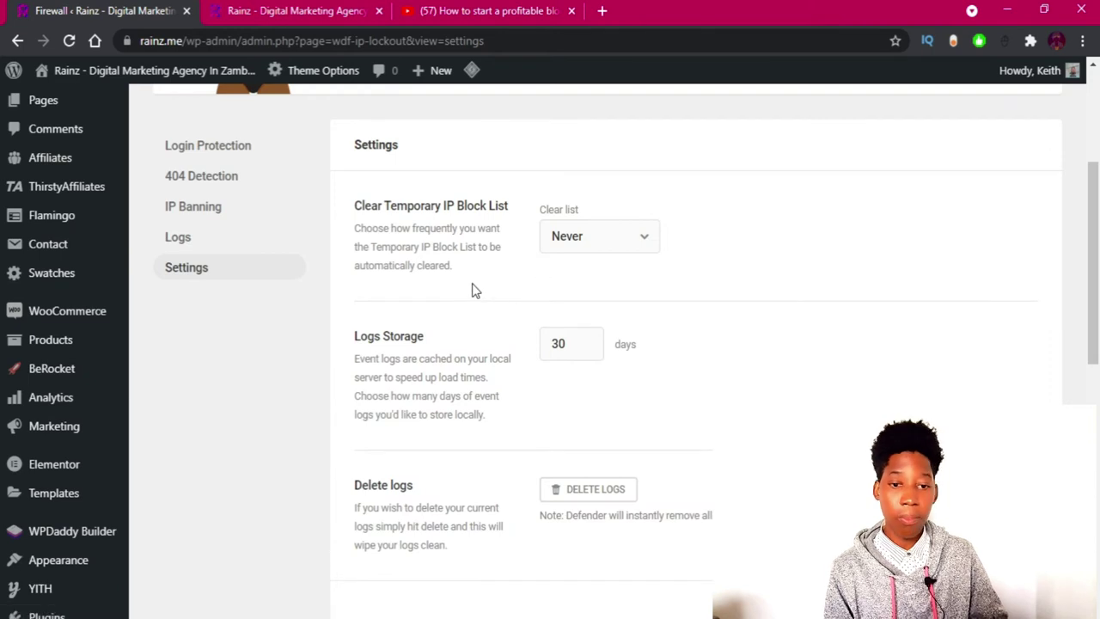
{"action": "scroll", "coordinate": [441, 293], "scroll_direction": "down", "scroll_amount": 5}
{"action": "scroll", "coordinate": [430, 310], "scroll_direction": "down", "scroll_amount": 3}
{"action": "scroll", "coordinate": [388, 321], "scroll_direction": "up", "scroll_amount": 5}
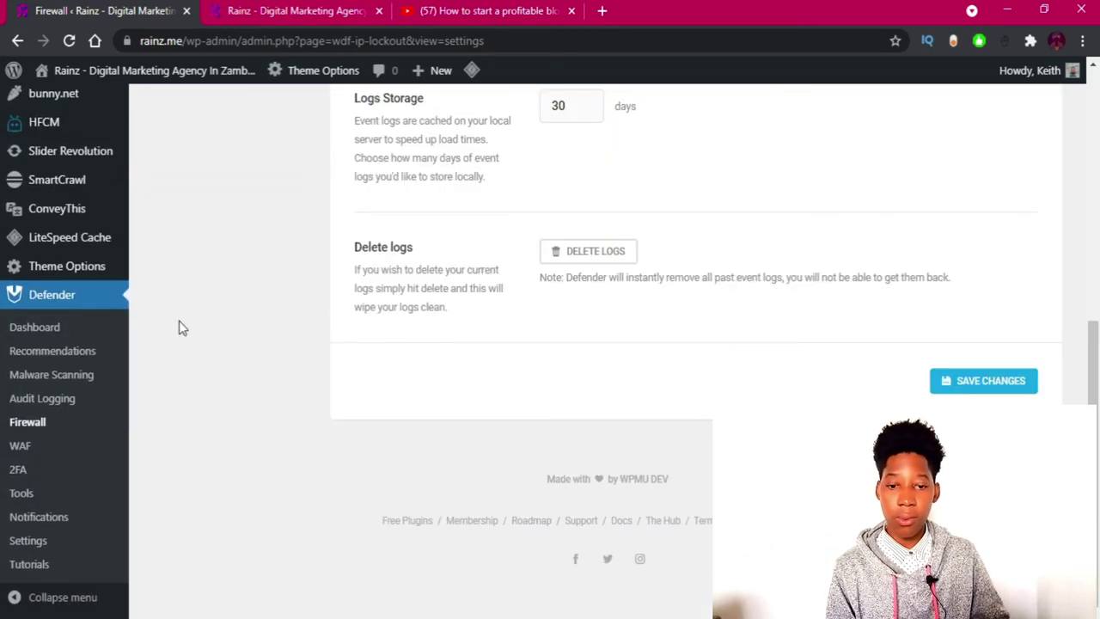
View the pro-only Web Application Firewall page and scroll through it.
{"action": "left_click", "coordinate": [35, 449]}
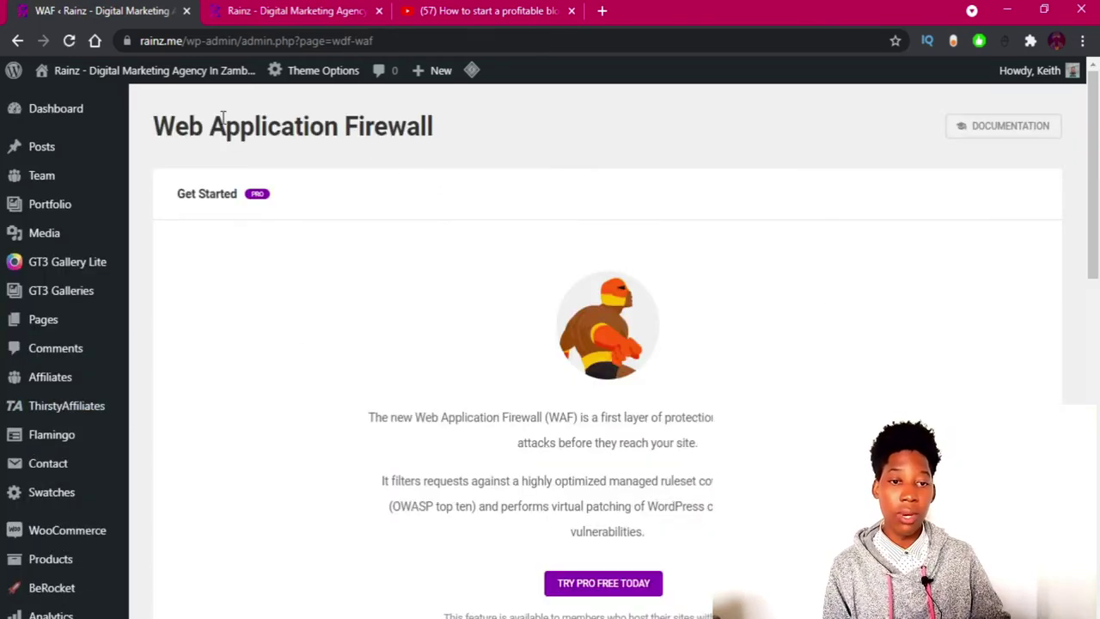
{"action": "left_click_drag", "start_coordinate": [163, 129], "coordinate": [284, 163]}
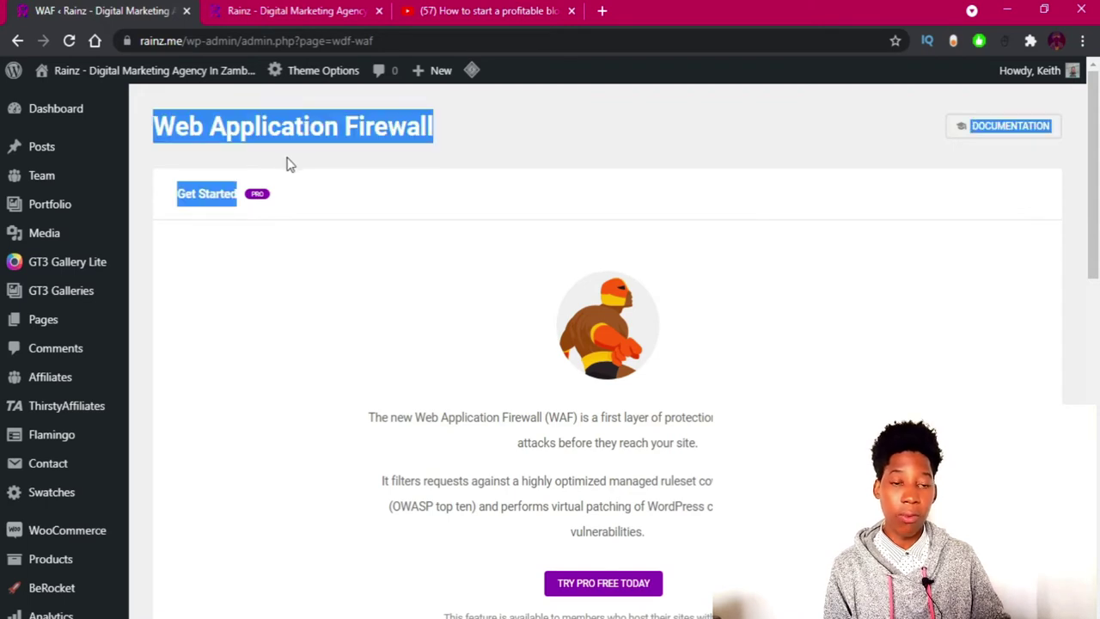
{"action": "left_click", "coordinate": [314, 149]}
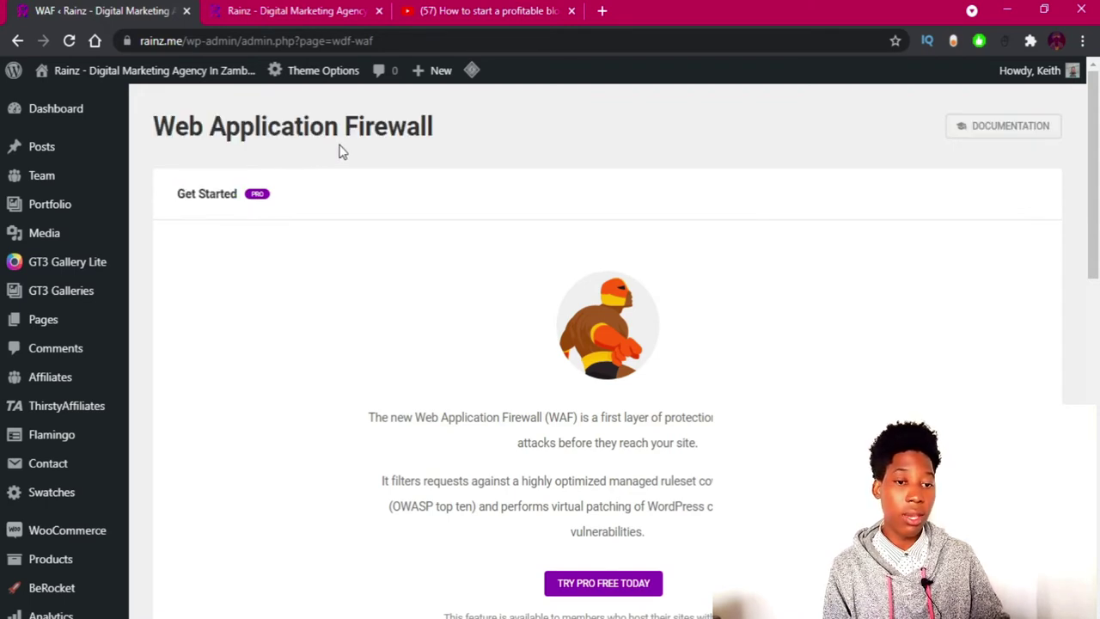
{"action": "scroll", "coordinate": [542, 365], "scroll_direction": "down", "scroll_amount": 7}
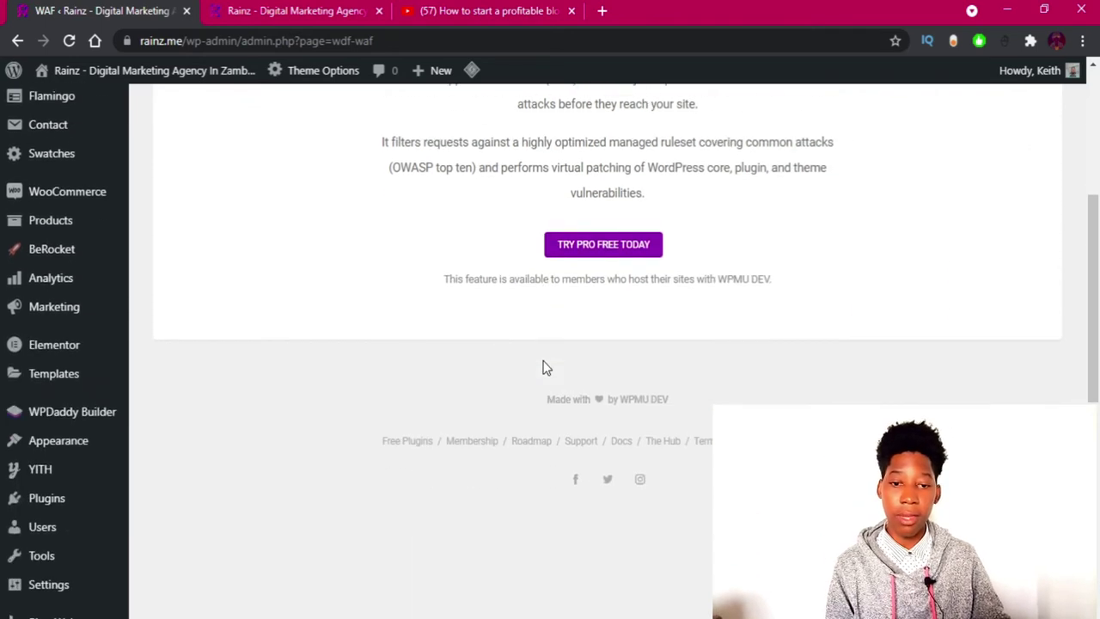
{"action": "scroll", "coordinate": [537, 370], "scroll_direction": "down", "scroll_amount": 5}
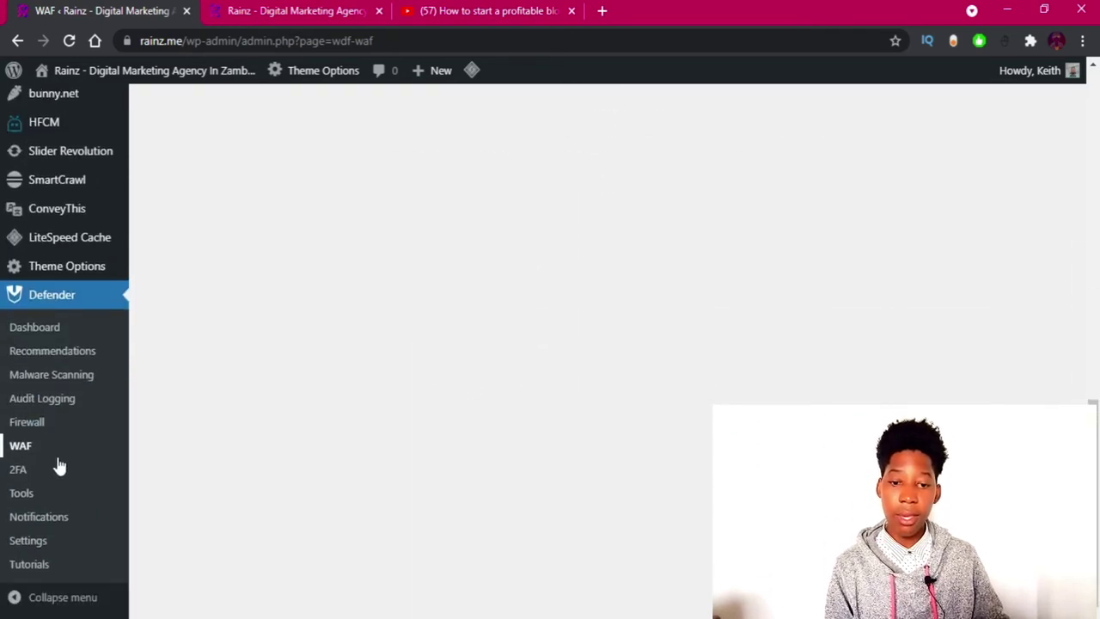
Open Two Factor Authentication and scroll through its not-yet-activated page.
{"action": "left_click", "coordinate": [12, 476]}
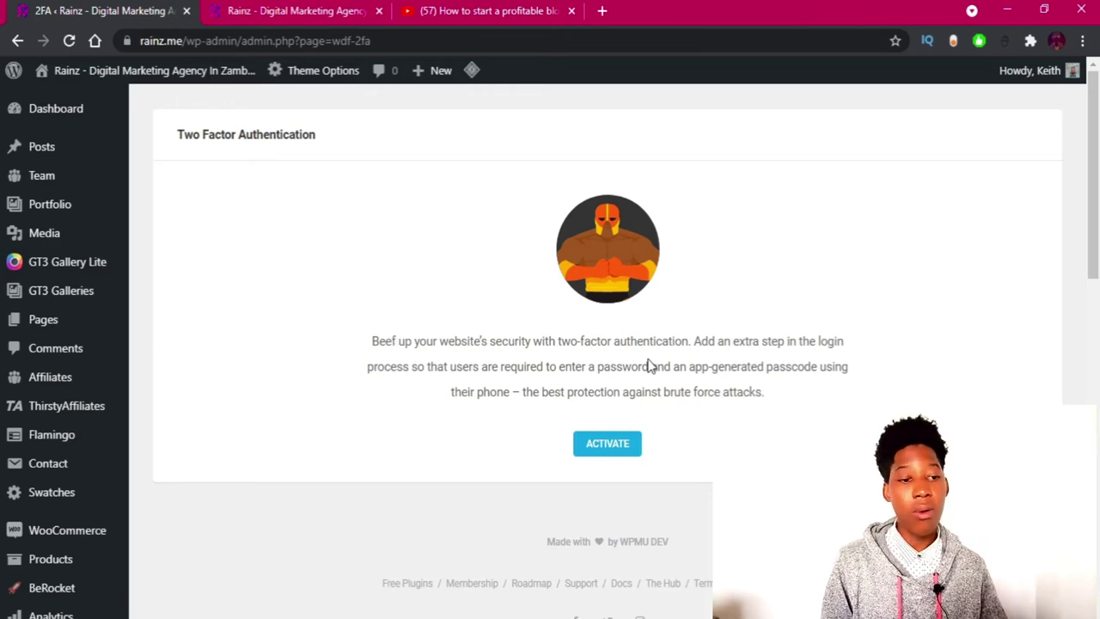
{"action": "scroll", "coordinate": [612, 369], "scroll_direction": "down", "scroll_amount": 5}
{"action": "scroll", "coordinate": [612, 370], "scroll_direction": "up", "scroll_amount": 2}
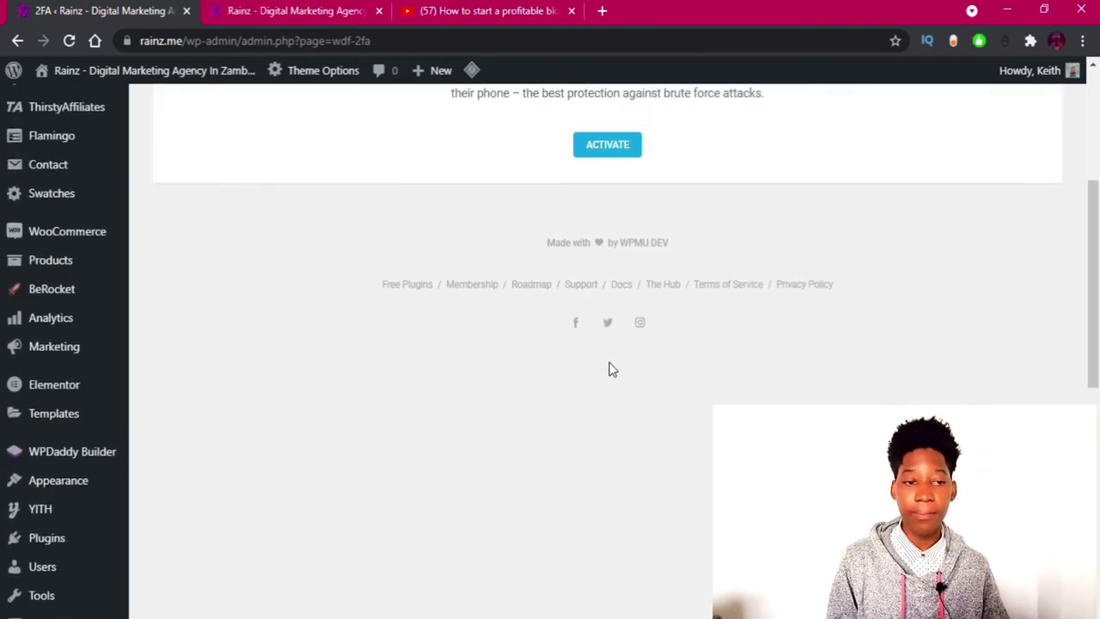
{"action": "scroll", "coordinate": [612, 369], "scroll_direction": "down", "scroll_amount": 5}
{"action": "scroll", "coordinate": [612, 369], "scroll_direction": "up", "scroll_amount": 2}
{"action": "scroll", "coordinate": [612, 369], "scroll_direction": "up", "scroll_amount": 5}
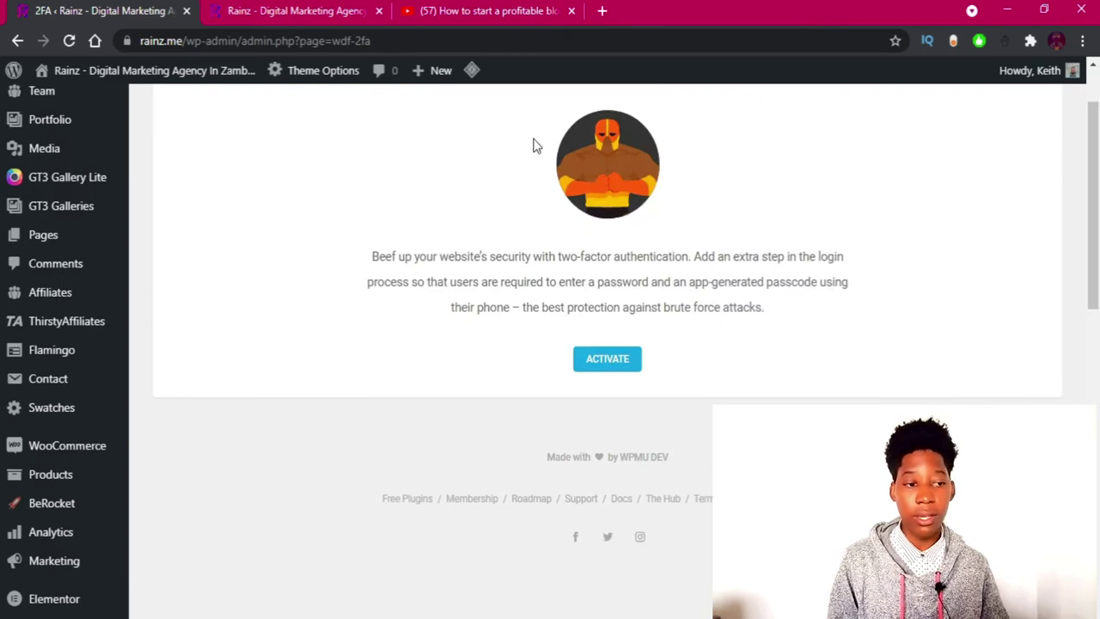
{"action": "scroll", "coordinate": [430, 332], "scroll_direction": "down", "scroll_amount": 8}
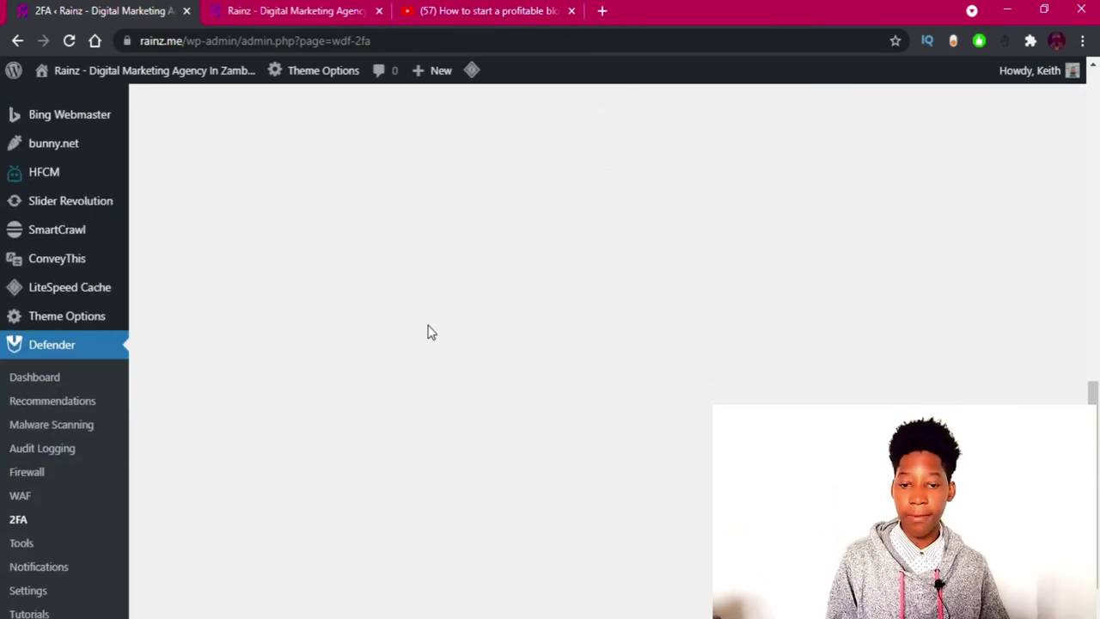
{"action": "scroll", "coordinate": [430, 331], "scroll_direction": "down", "scroll_amount": 2}
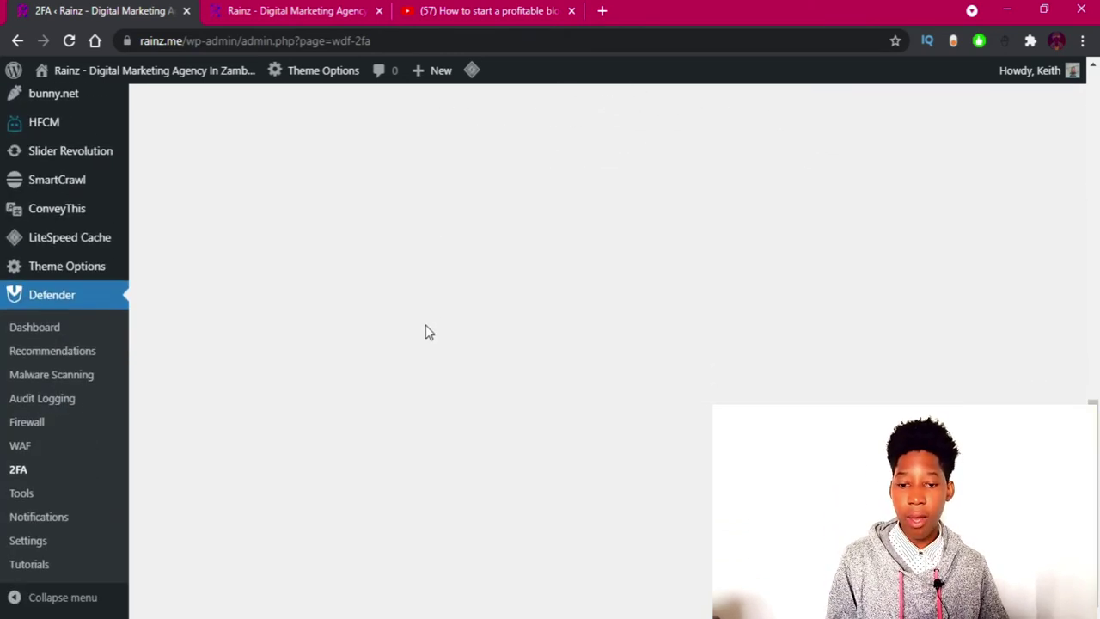
Open Defender Tools on Mask Login Area and copy the site's wp-admin address.
{"action": "left_click", "coordinate": [20, 495]}
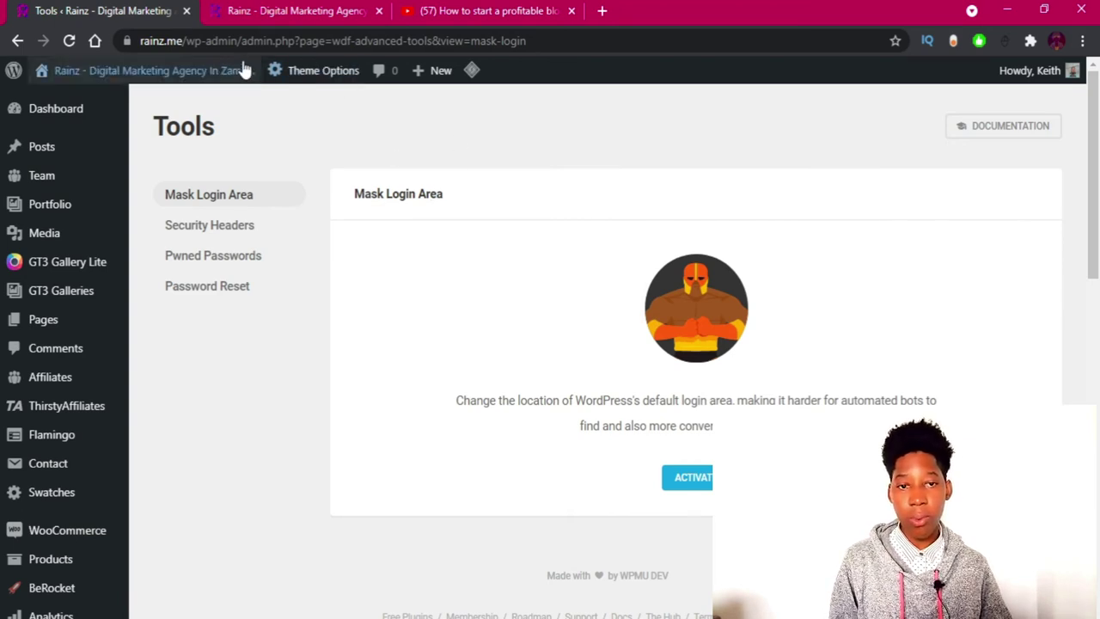
{"action": "left_click_drag", "start_coordinate": [242, 41], "coordinate": [101, 69]}
{"action": "key", "text": "ctrl+c"}
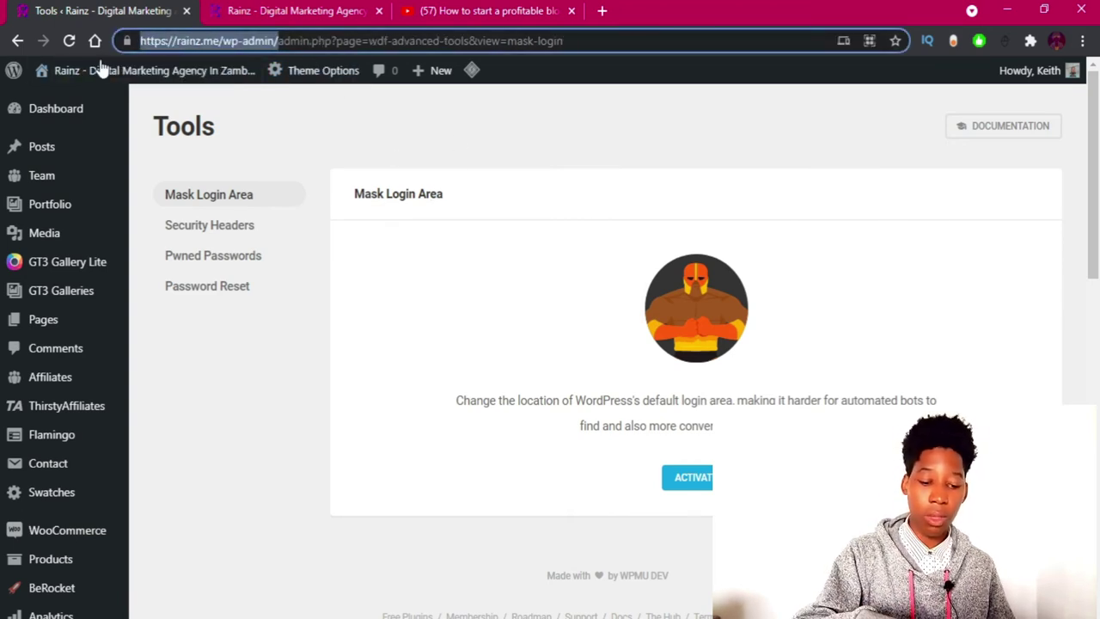
{"action": "left_click", "coordinate": [1082, 43]}
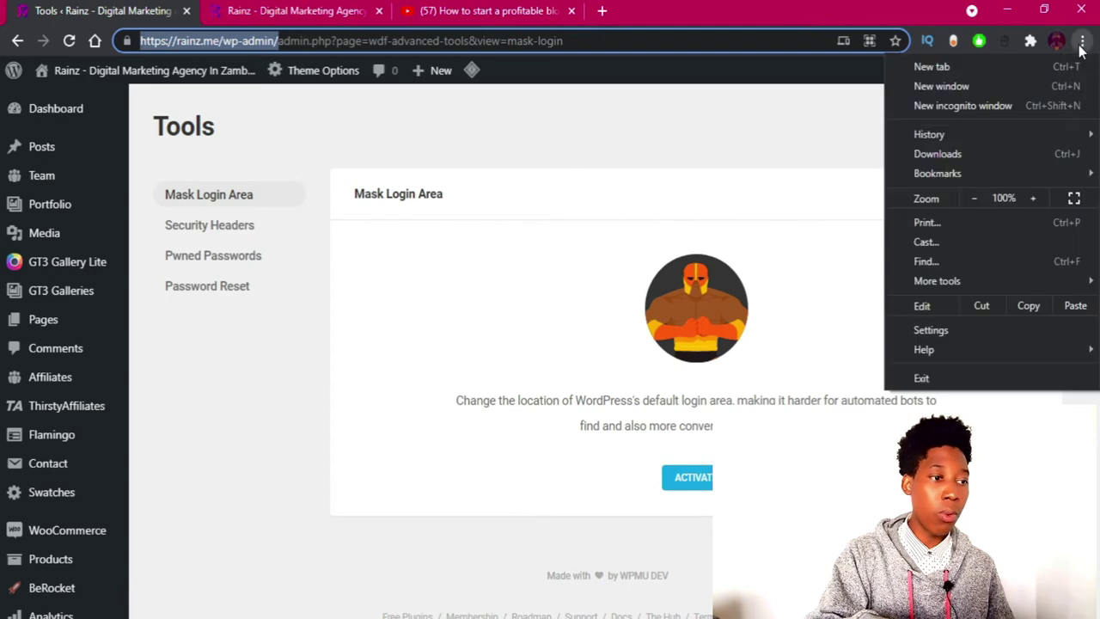
Load rainz.me/wp-admin in a new incognito window to reach the default login page.
{"action": "left_click", "coordinate": [981, 107]}
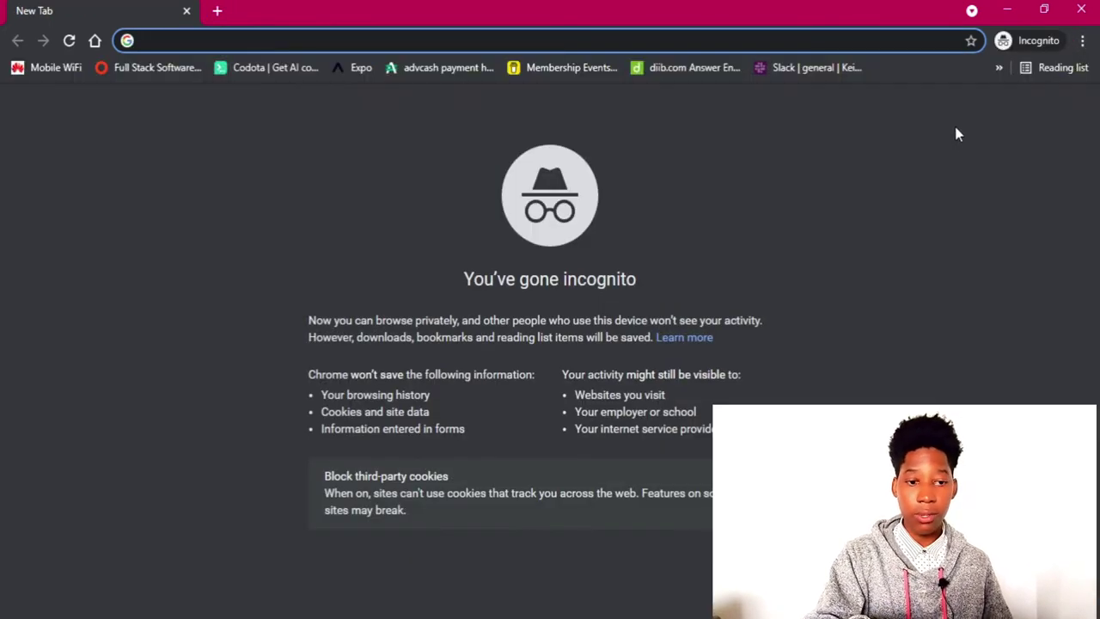
{"action": "key", "text": "ctrl+v"}
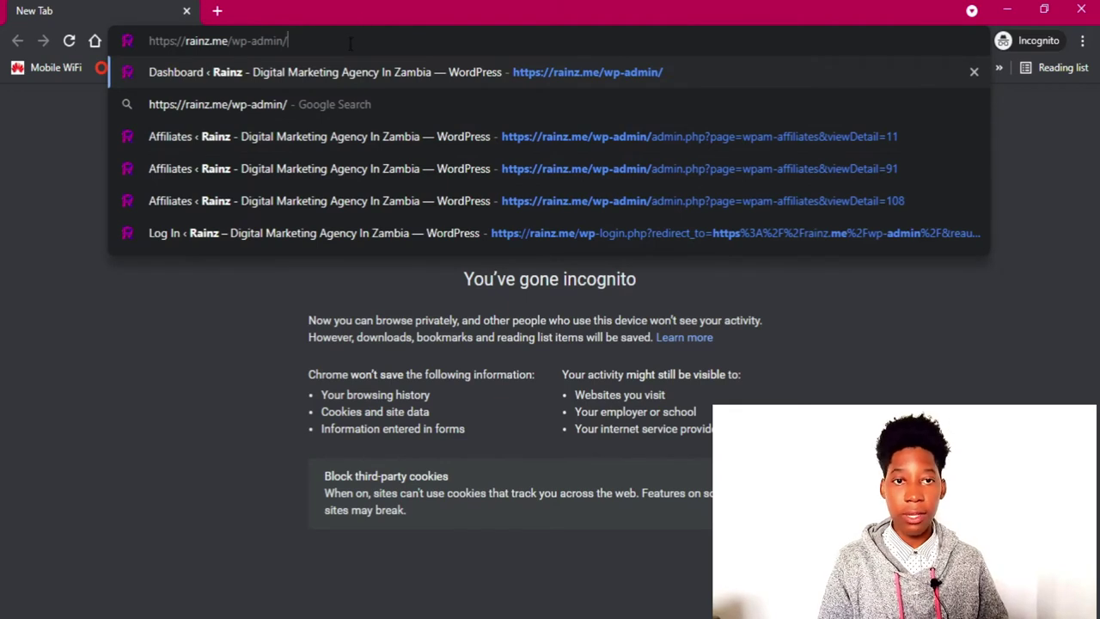
{"action": "key", "text": "Return"}
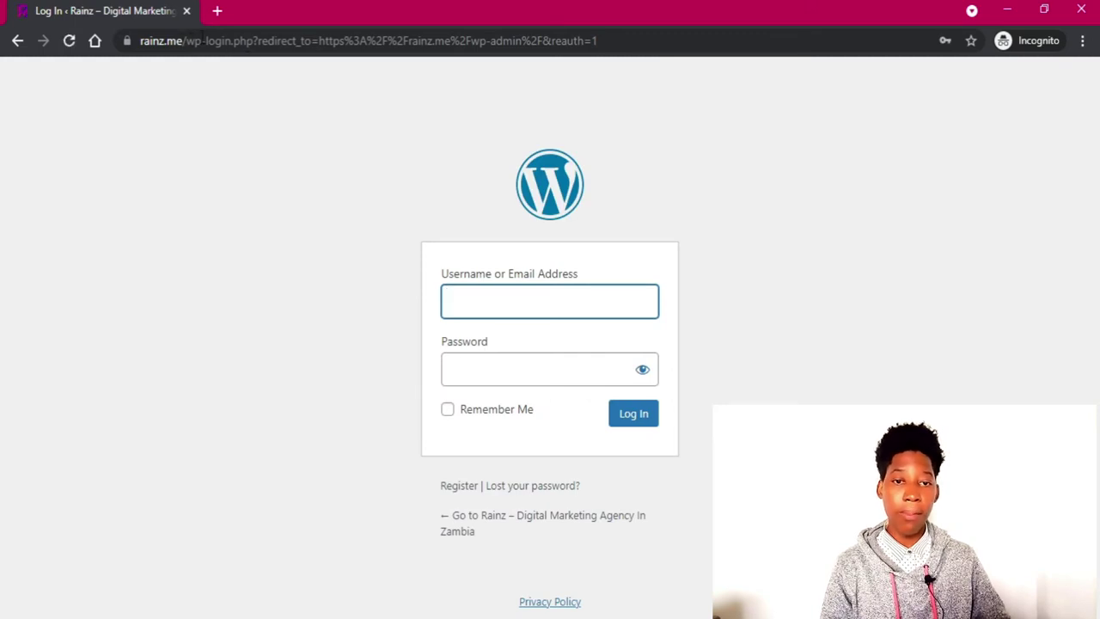
{"action": "left_click_drag", "start_coordinate": [187, 41], "coordinate": [568, 70]}
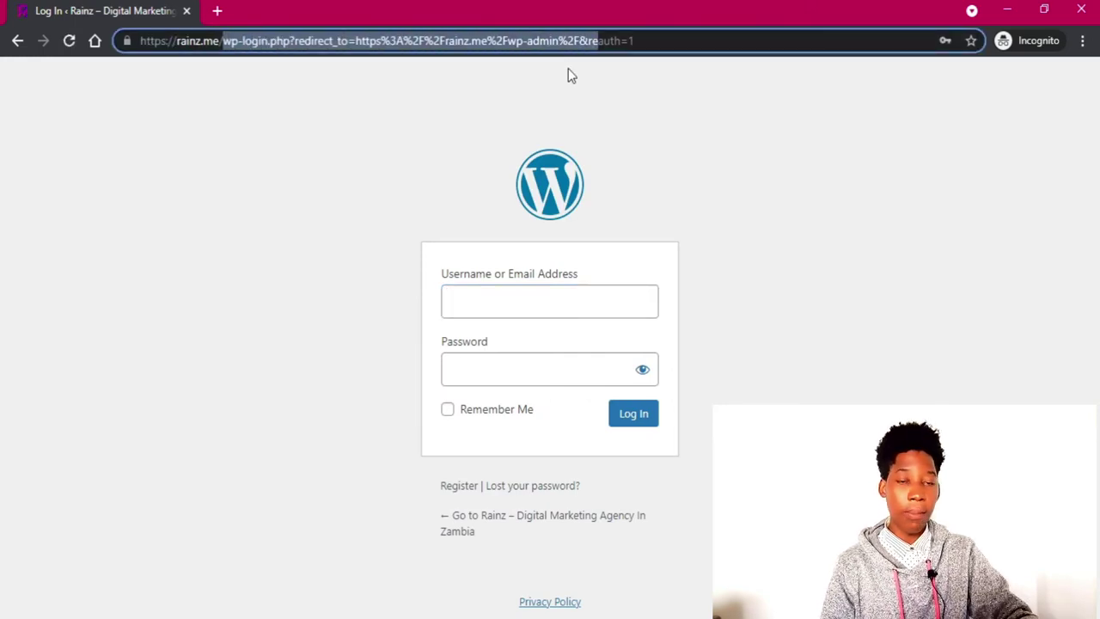
{"action": "key", "text": "BackSpace"}
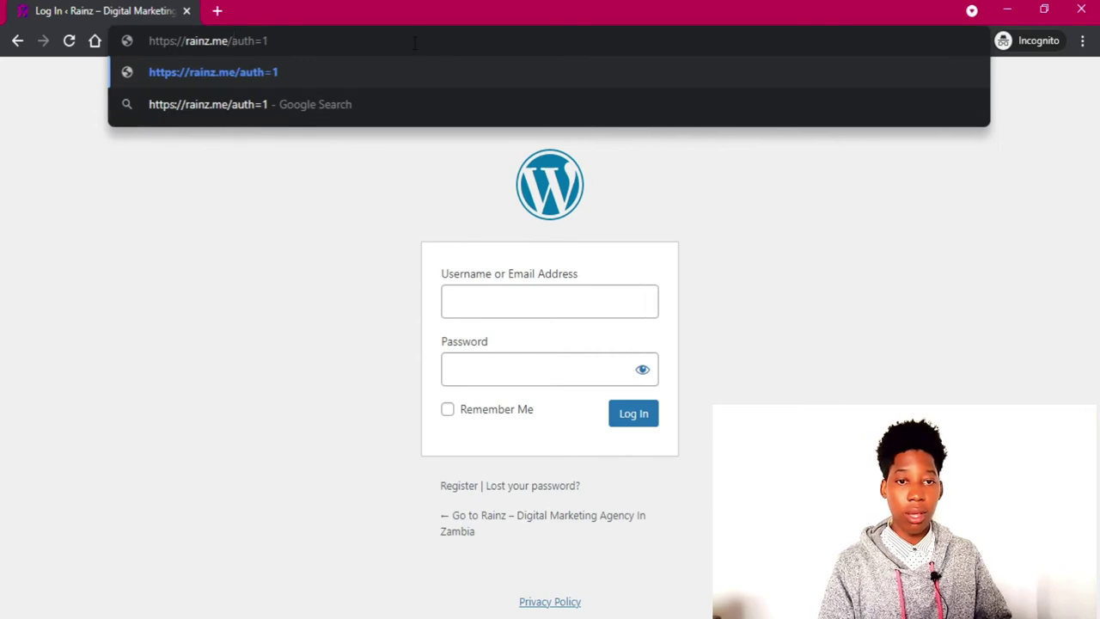
{"action": "key", "text": "BackSpace"}
{"action": "key", "text": "BackSpace"}
{"action": "key", "text": "BackSpace"}
{"action": "key", "text": "BackSpace"}
{"action": "key", "text": "BackSpace"}
{"action": "key", "text": "BackSpace"}
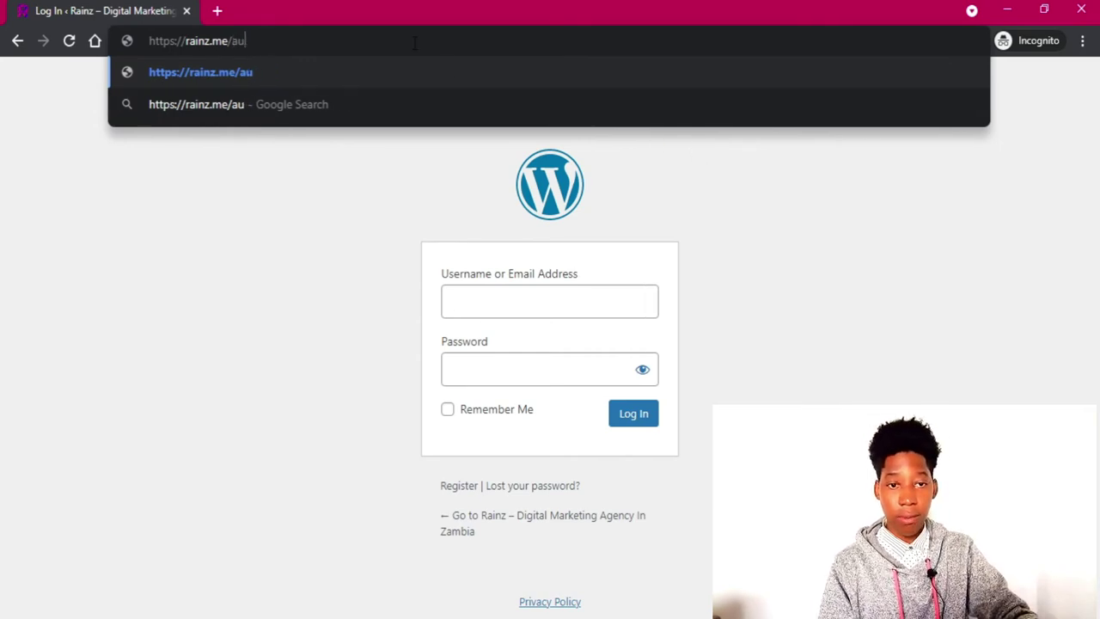
{"action": "type", "text": "wp-adm"}
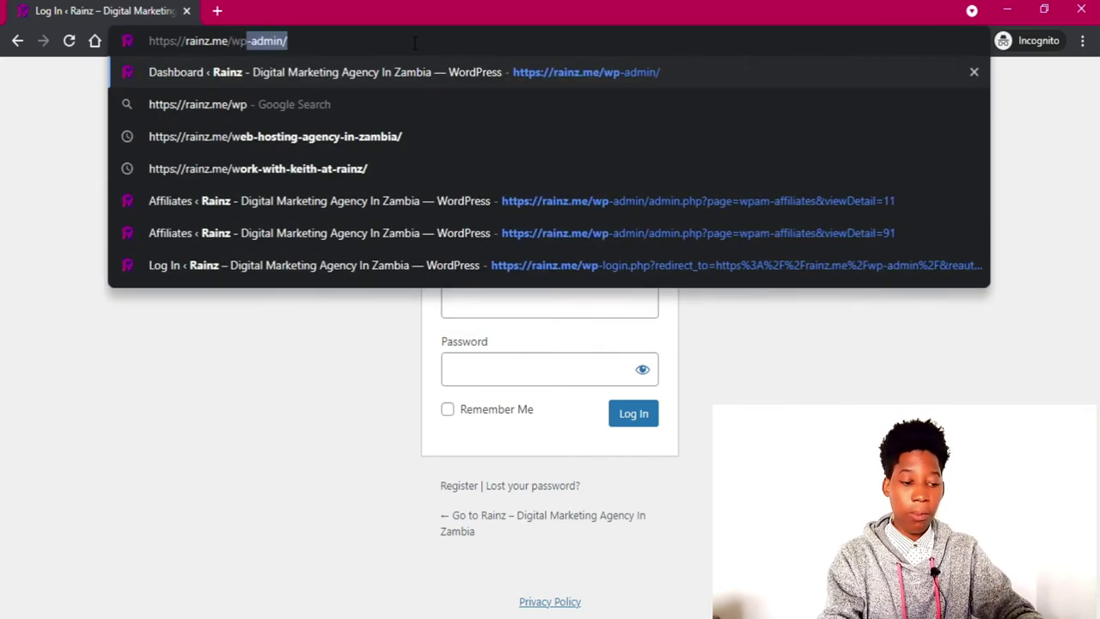
{"action": "type", "text": "in"}
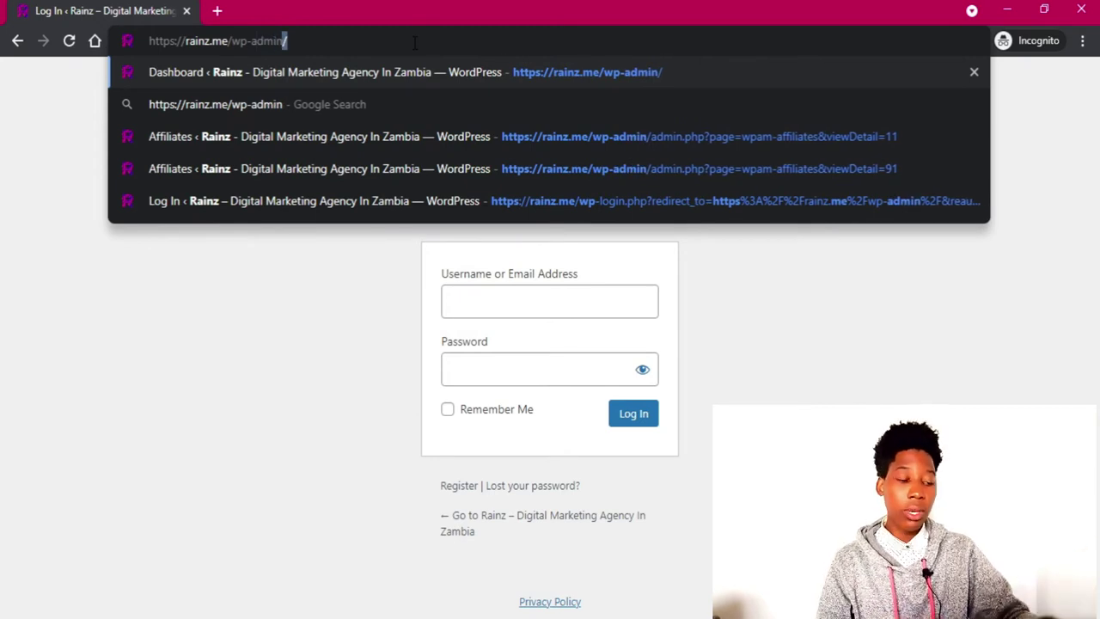
{"action": "key", "text": "Return"}
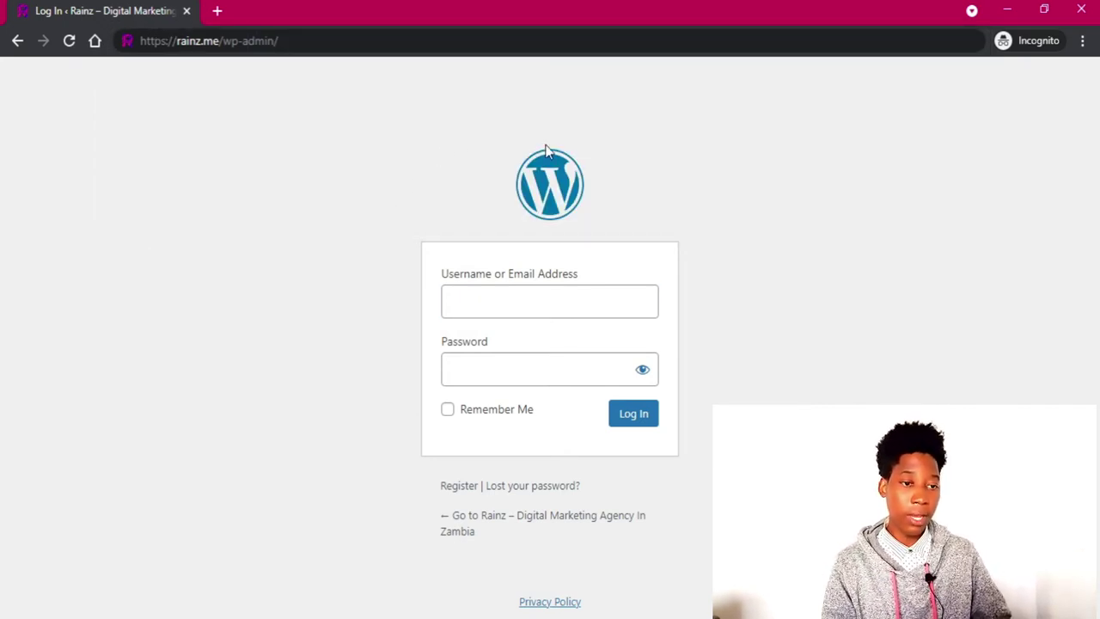
Inspect the default WordPress login form, then minimize the incognito window.
{"action": "left_click_drag", "start_coordinate": [549, 150], "coordinate": [707, 315]}
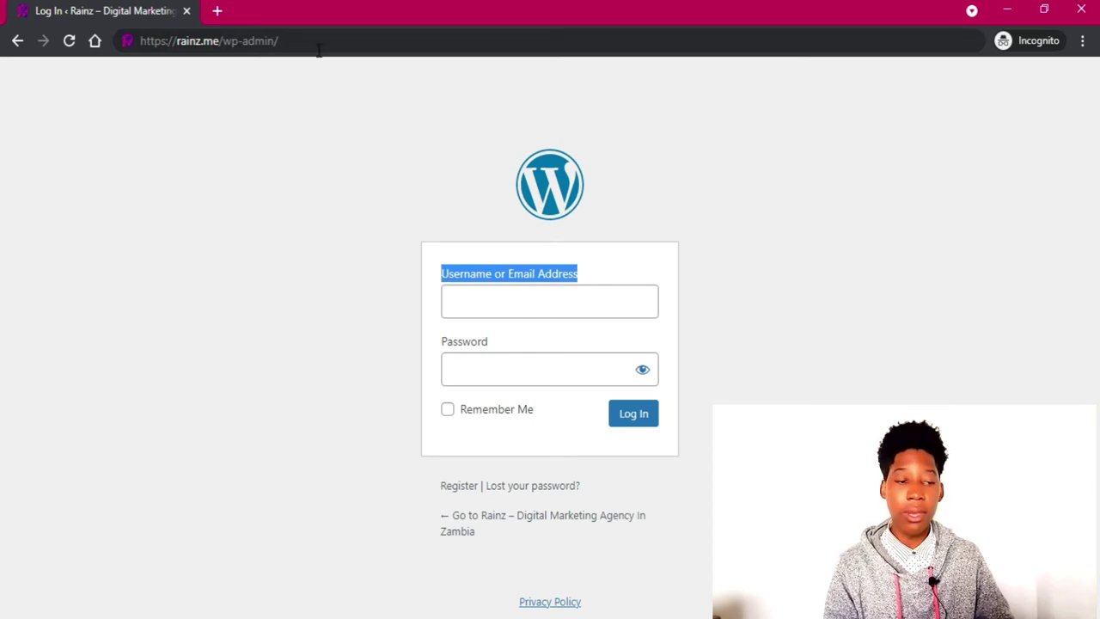
{"action": "left_click", "coordinate": [334, 263]}
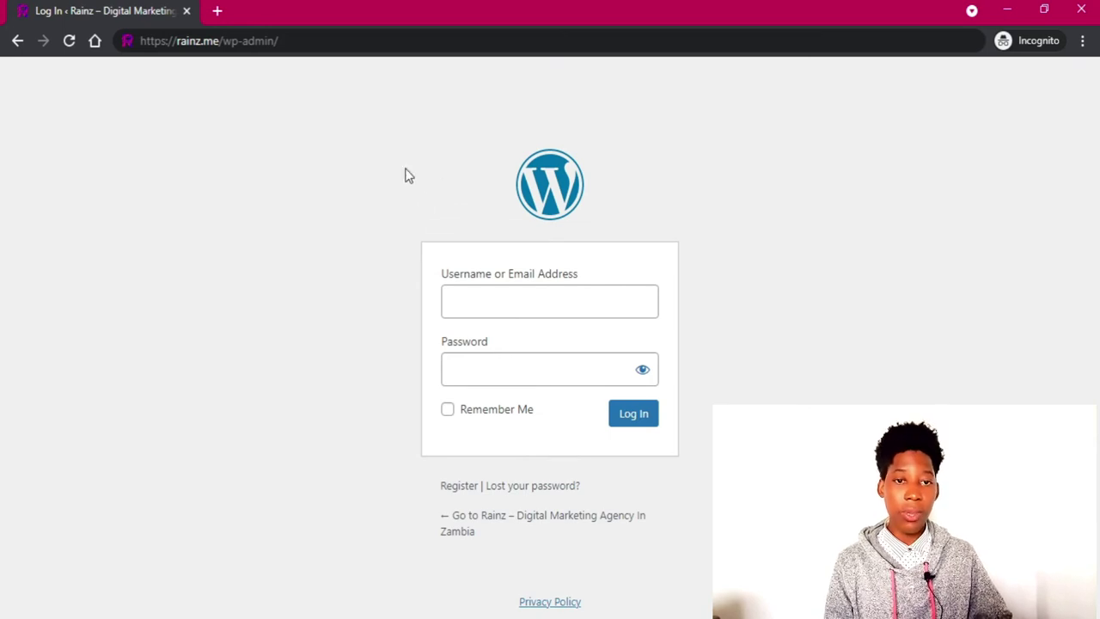
{"action": "left_click_drag", "start_coordinate": [222, 41], "coordinate": [305, 43]}
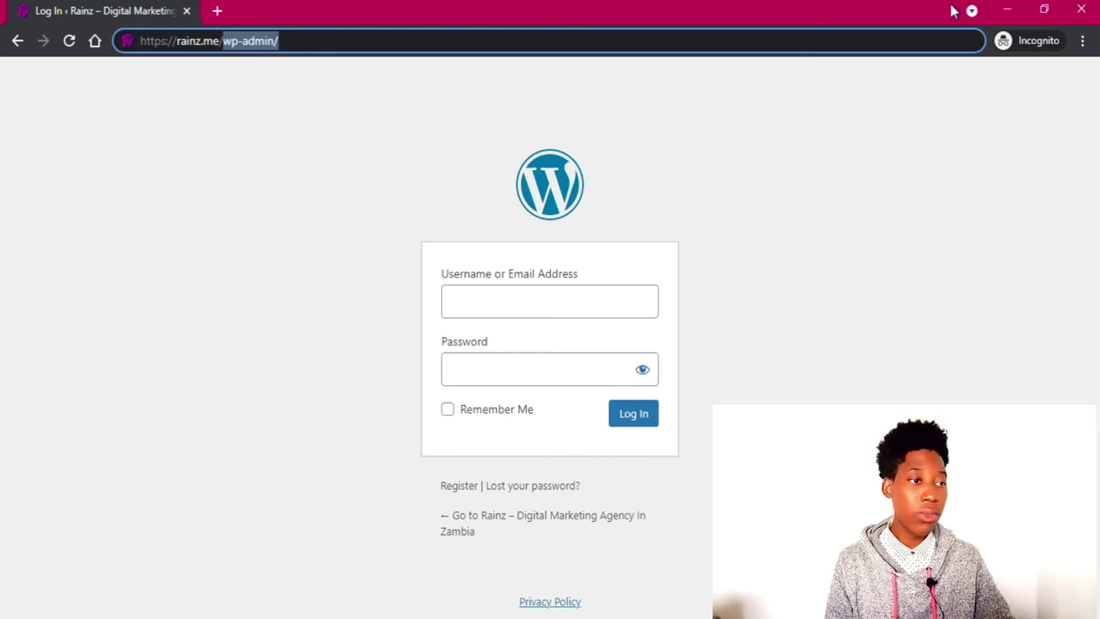
{"action": "left_click", "coordinate": [1006, 11]}
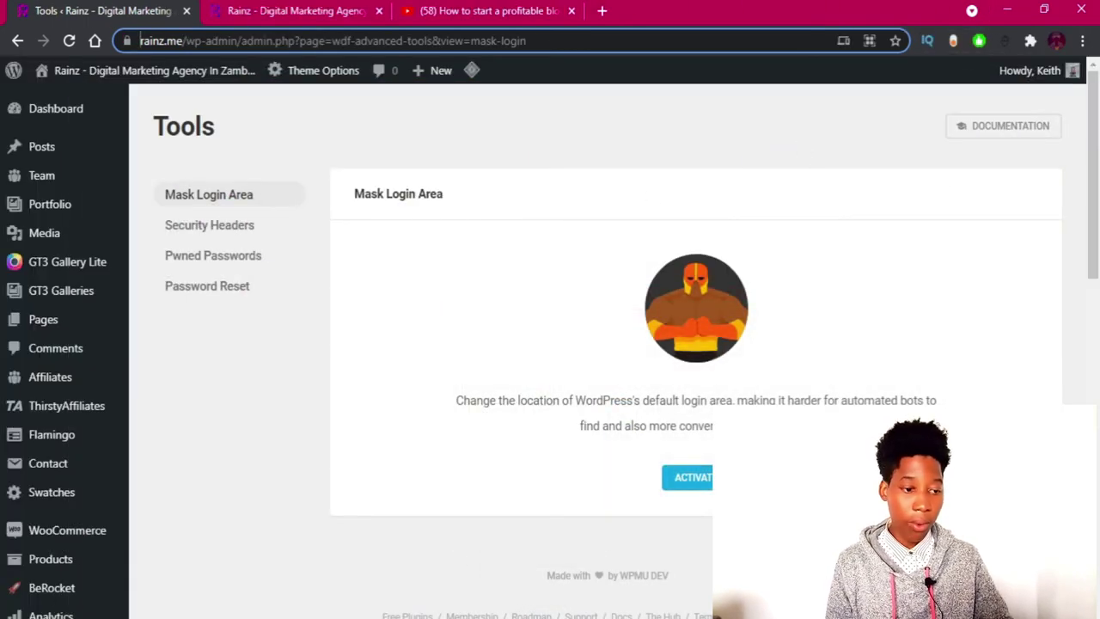
Activate Mask Login Area and review its slug, redirect traffic and deactivate options.
{"action": "left_click", "coordinate": [700, 477]}
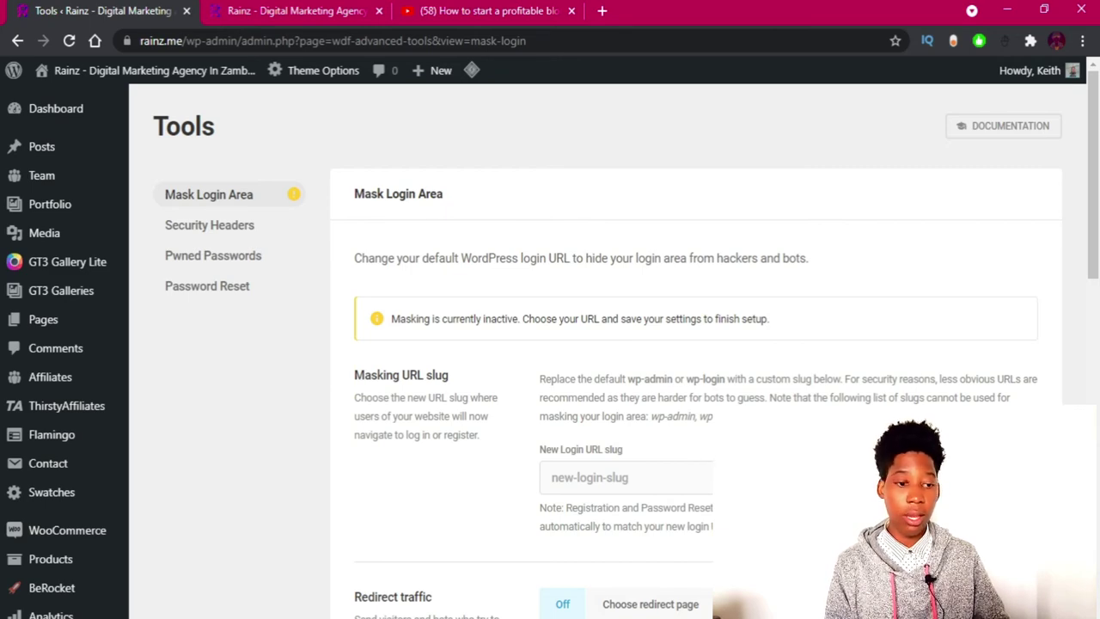
{"action": "scroll", "coordinate": [696, 344], "scroll_direction": "down", "scroll_amount": 2}
{"action": "scroll", "coordinate": [709, 444], "scroll_direction": "down", "scroll_amount": 3}
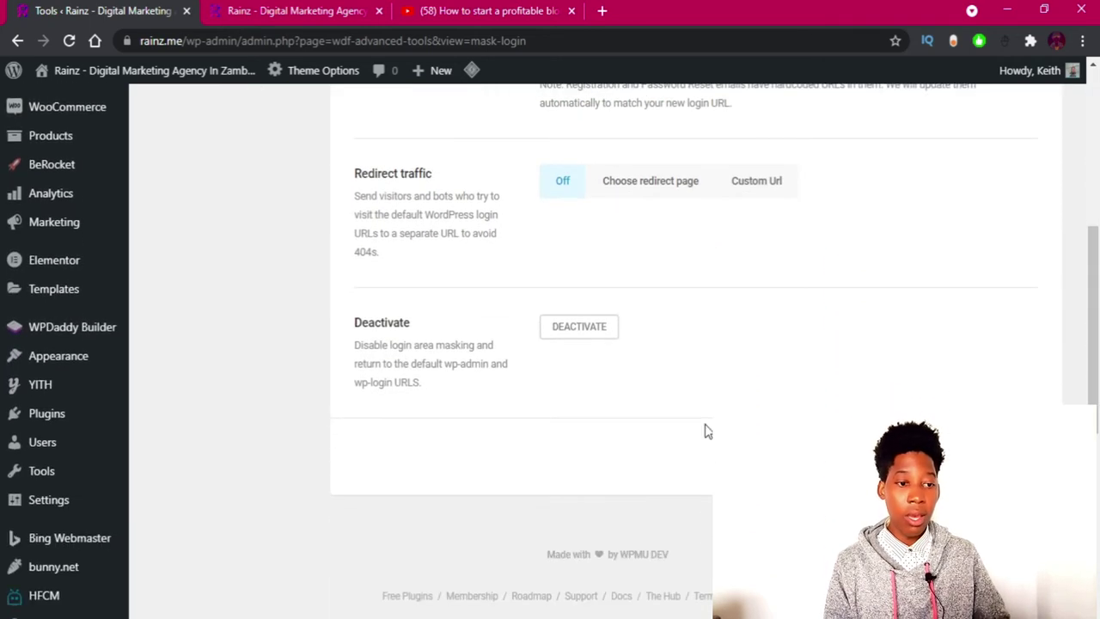
{"action": "scroll", "coordinate": [706, 431], "scroll_direction": "up", "scroll_amount": 2}
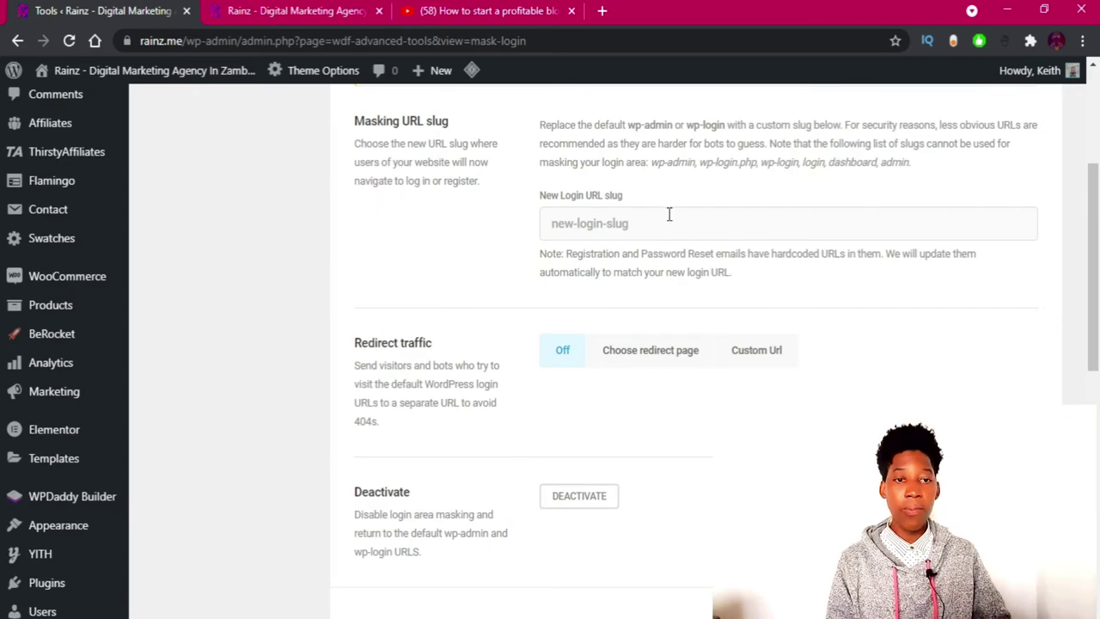
{"action": "left_click", "coordinate": [550, 618]}
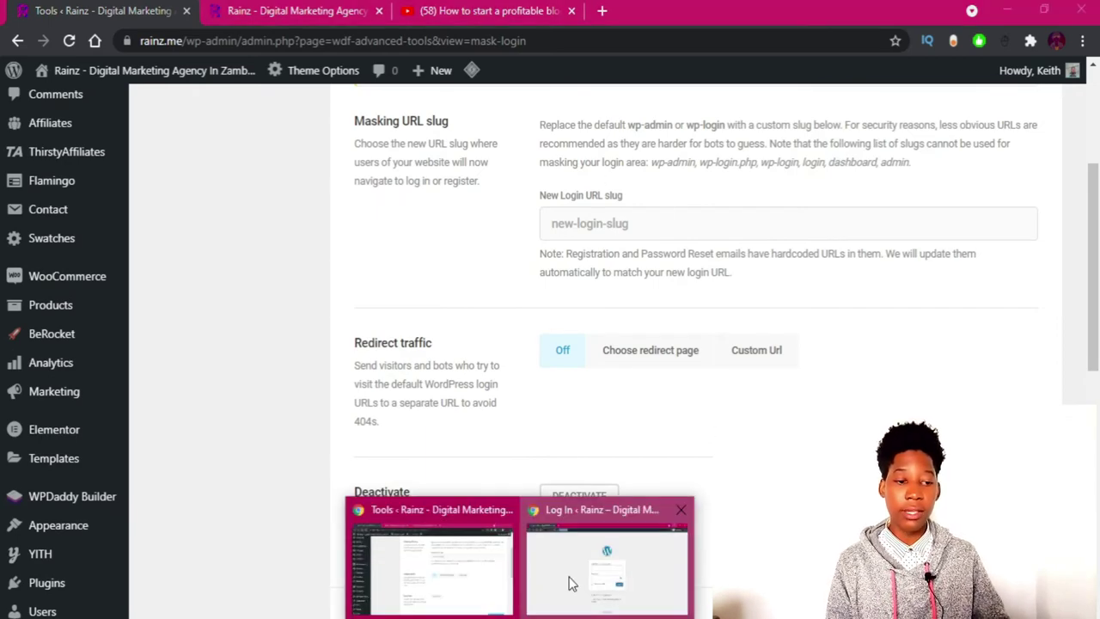
{"action": "left_click", "coordinate": [572, 584]}
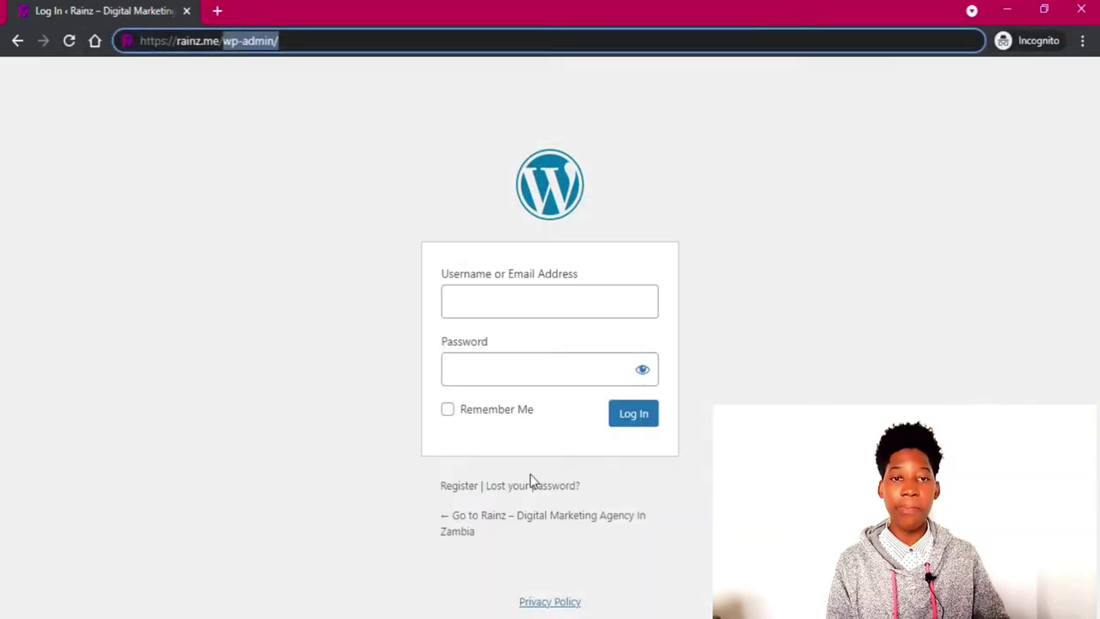
{"action": "left_click", "coordinate": [300, 45]}
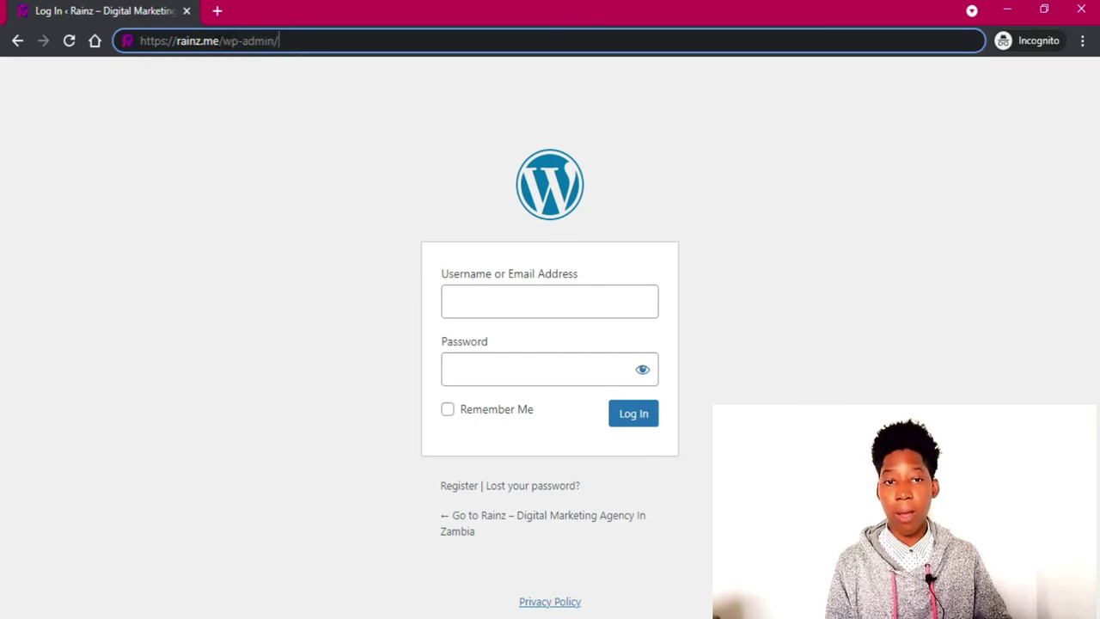
{"action": "left_click_drag", "start_coordinate": [220, 40], "coordinate": [127, 24]}
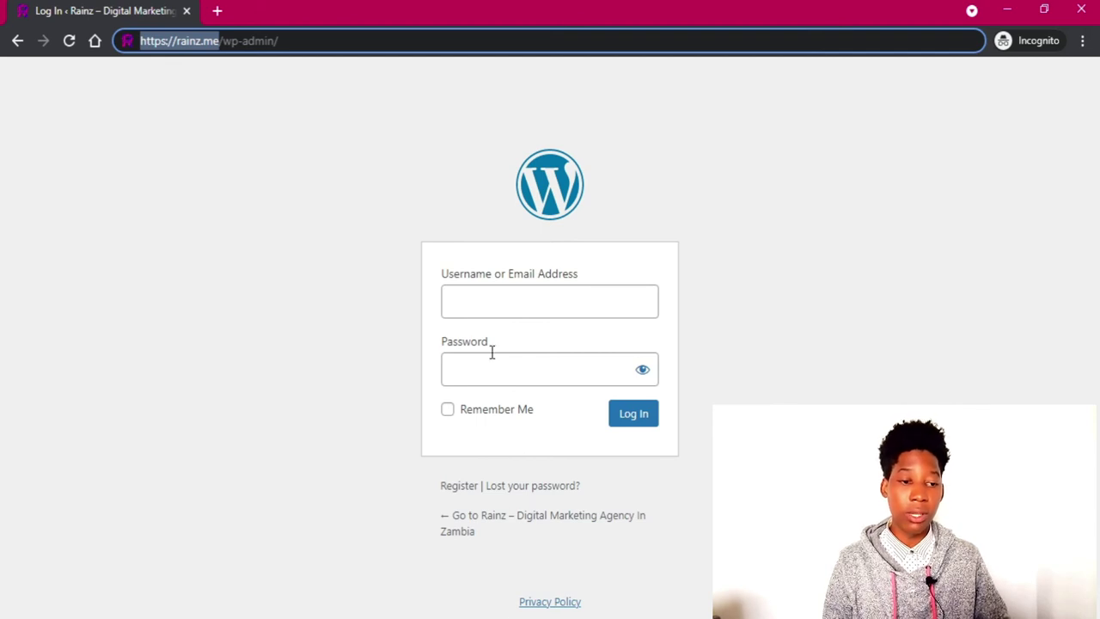
{"action": "left_click", "coordinate": [491, 568]}
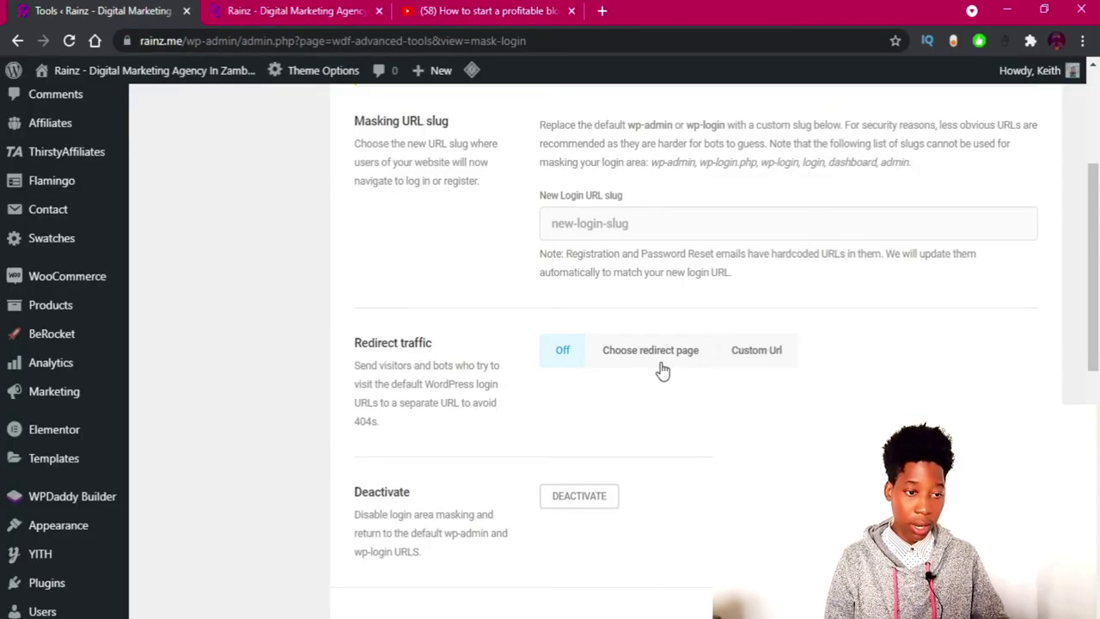
Redirect default-login traffic to the 'Rainz - Digital Marketing Agency In Zambia' page and save.
{"action": "left_click", "coordinate": [666, 361]}
{"action": "left_click", "coordinate": [744, 354]}
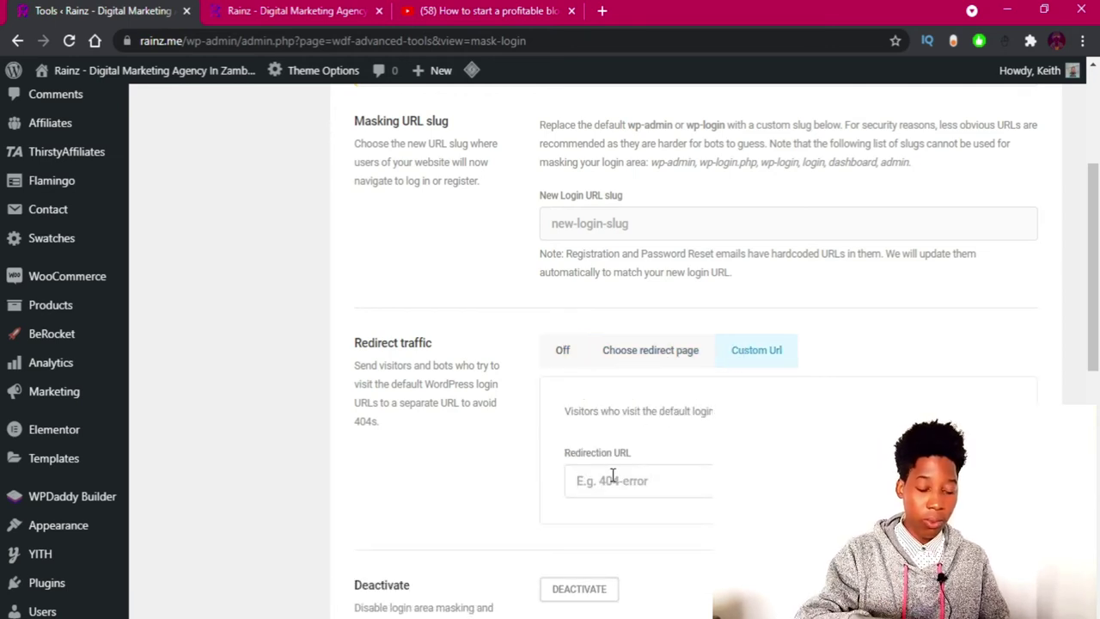
{"action": "left_click", "coordinate": [638, 351]}
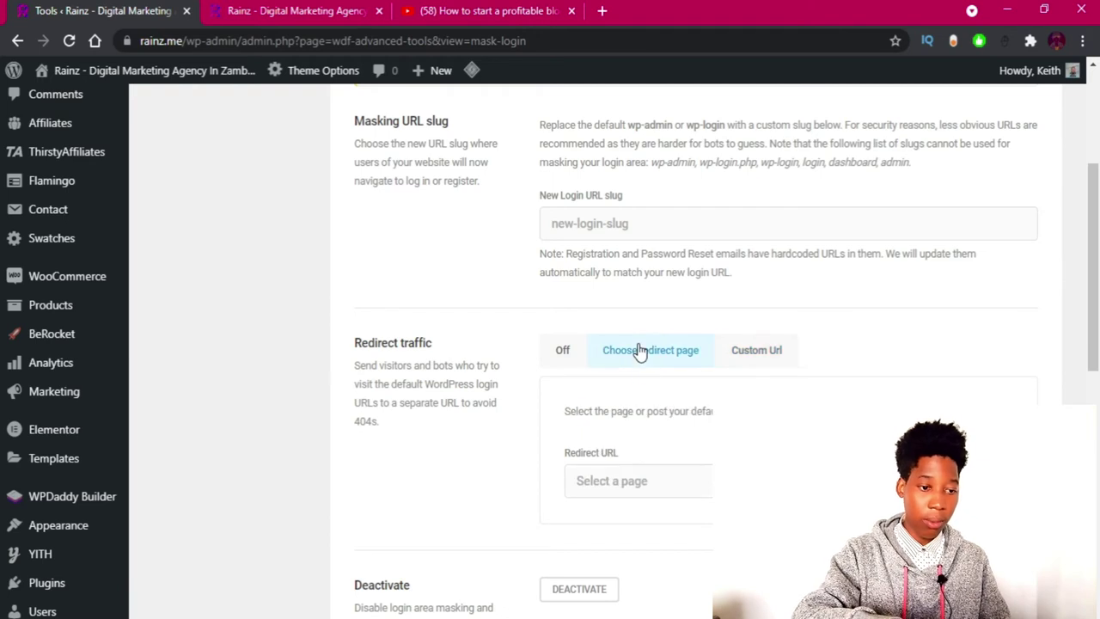
{"action": "left_click", "coordinate": [620, 484]}
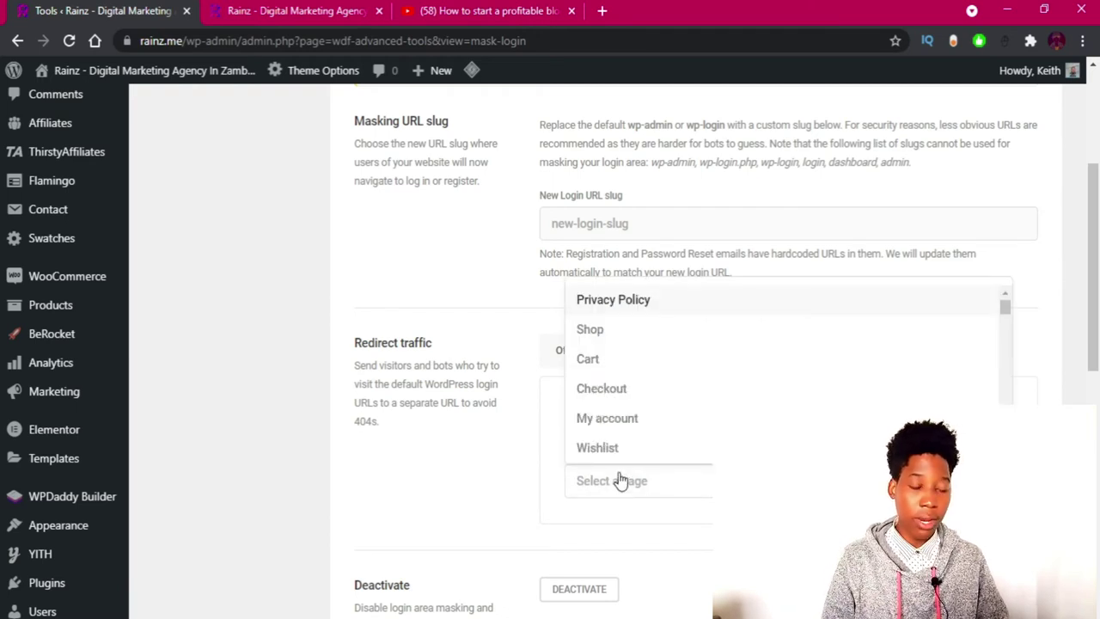
{"action": "scroll", "coordinate": [645, 417], "scroll_direction": "down", "scroll_amount": 4}
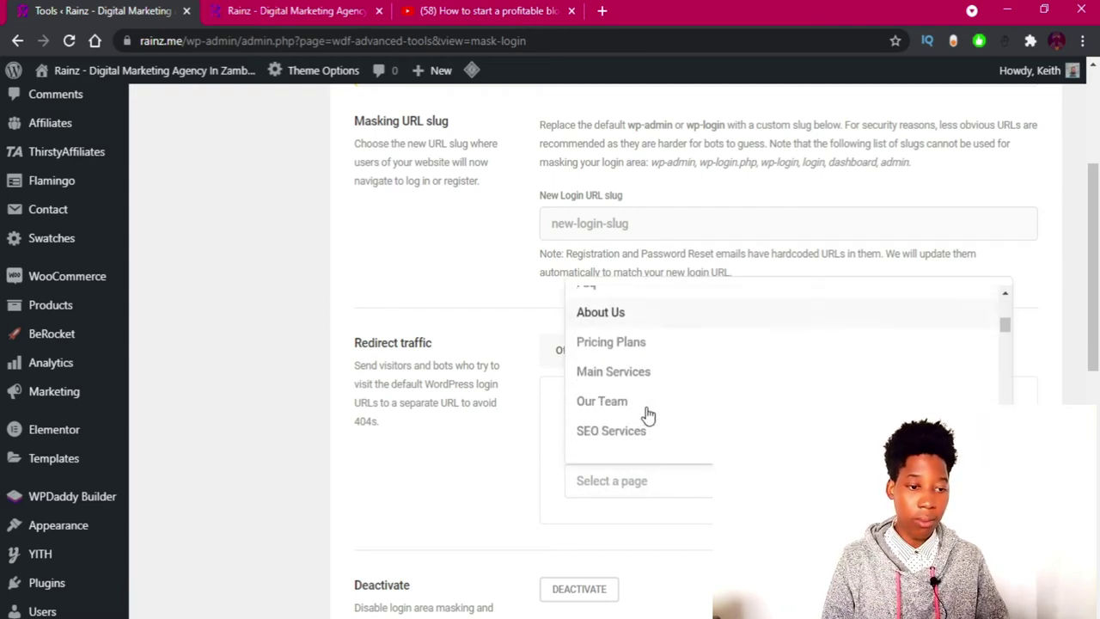
{"action": "scroll", "coordinate": [648, 416], "scroll_direction": "down", "scroll_amount": 3}
{"action": "left_click", "coordinate": [644, 382]}
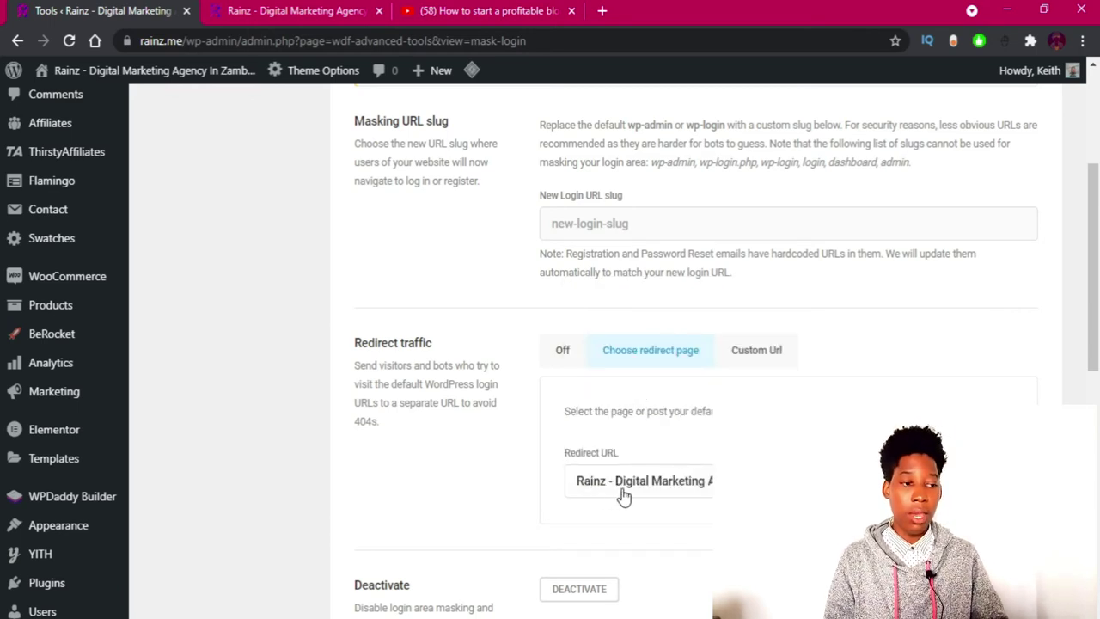
{"action": "scroll", "coordinate": [509, 500], "scroll_direction": "down", "scroll_amount": 2}
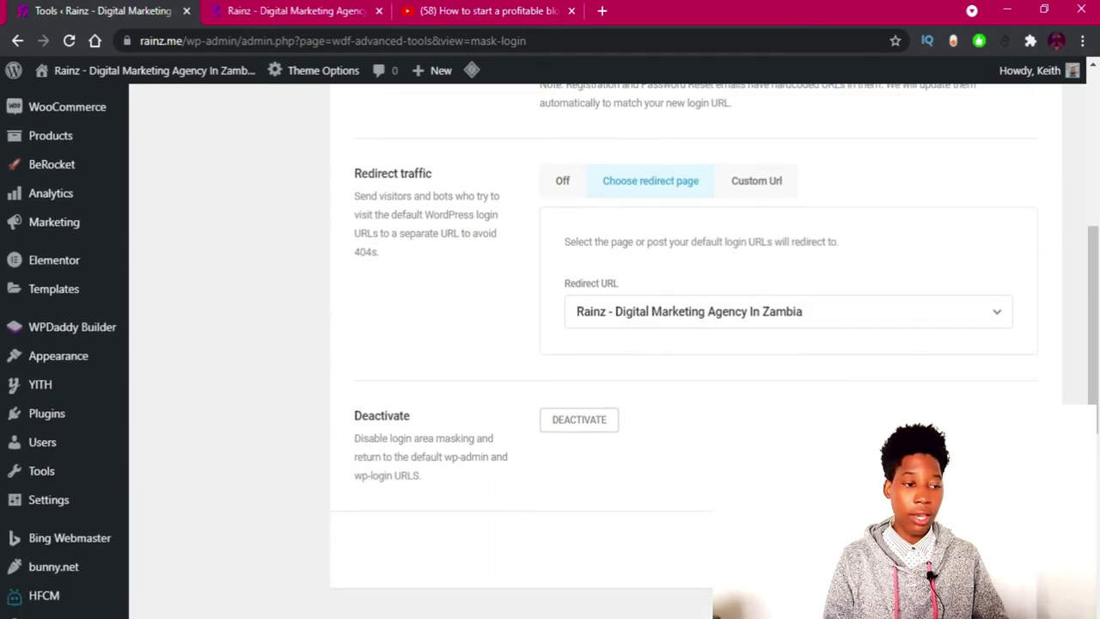
{"action": "left_click", "coordinate": [579, 419]}
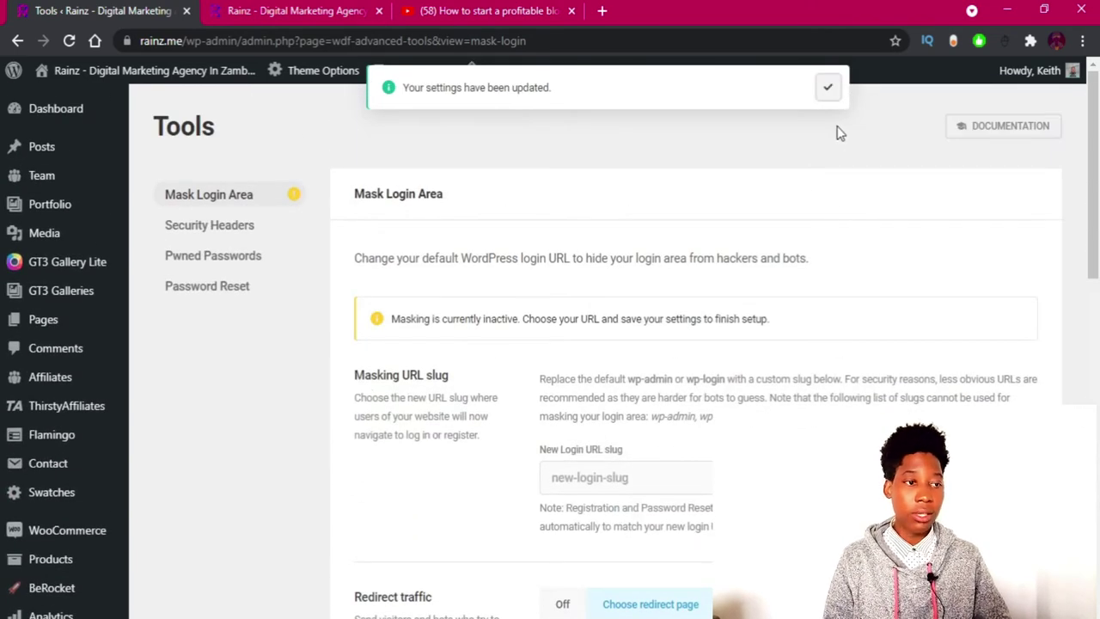
Dismiss the settings-updated notice and purge all cache with LiteSpeed.
{"action": "left_click", "coordinate": [827, 88]}
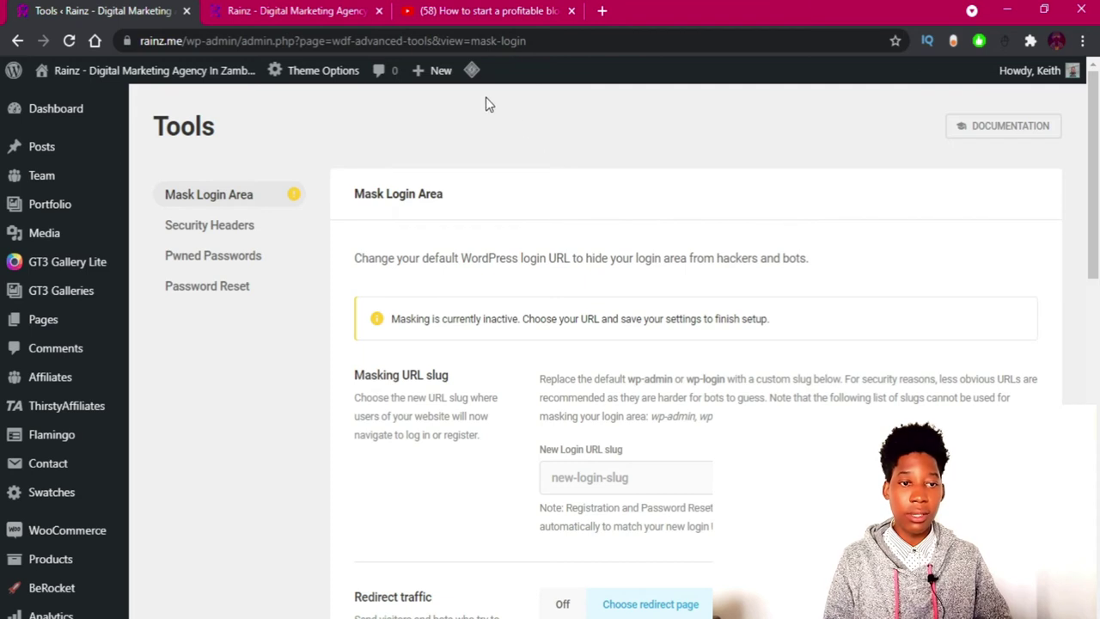
{"action": "mouse_move", "coordinate": [472, 70]}
{"action": "left_click", "coordinate": [481, 165]}
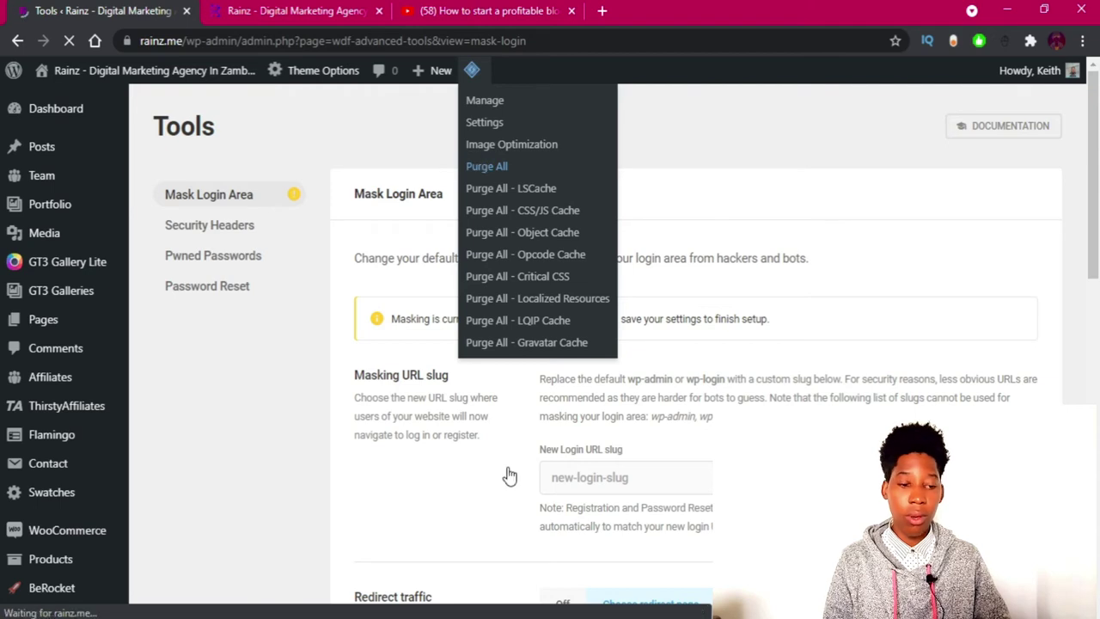
{"action": "left_click", "coordinate": [520, 617]}
{"action": "left_click", "coordinate": [567, 576]}
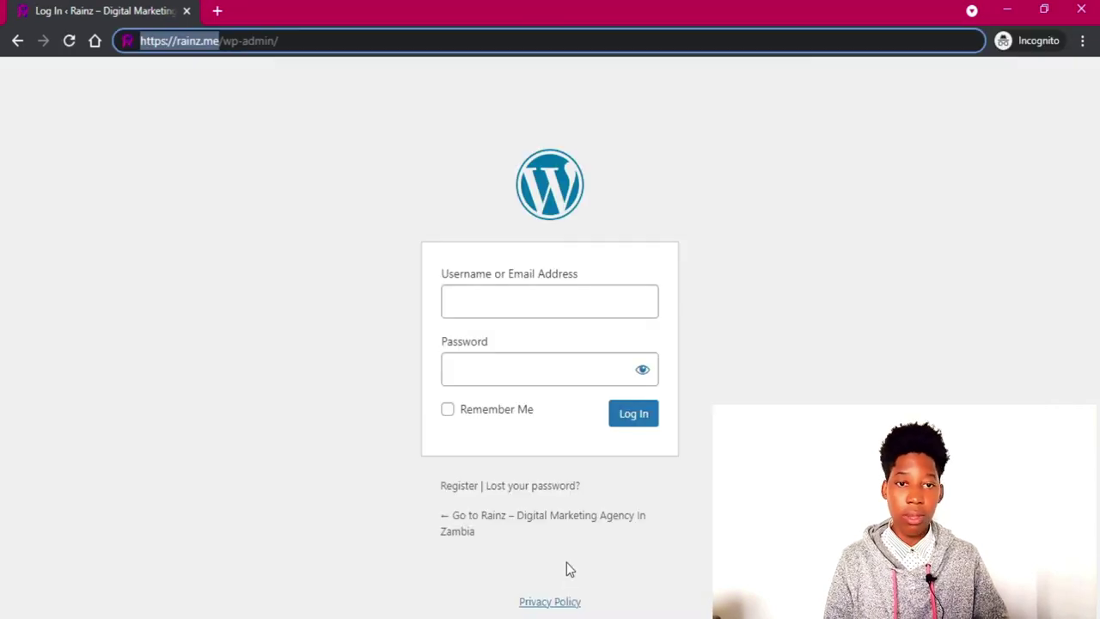
{"action": "left_click", "coordinate": [159, 299]}
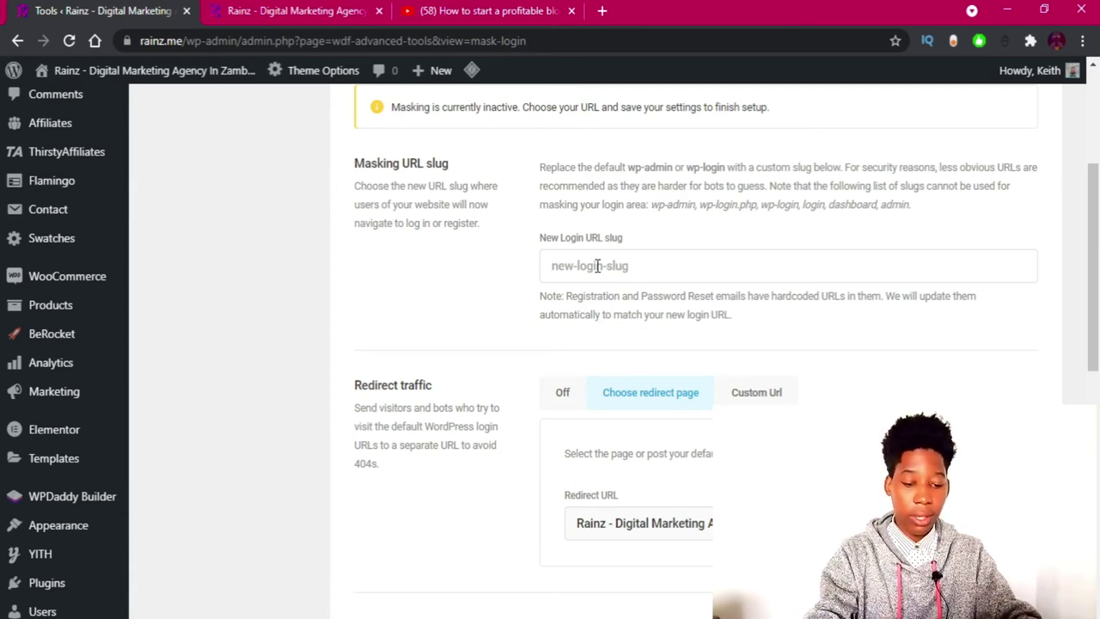
Enter 'keithwp' as the New Login URL slug and save it.
{"action": "type", "text": "keith"}
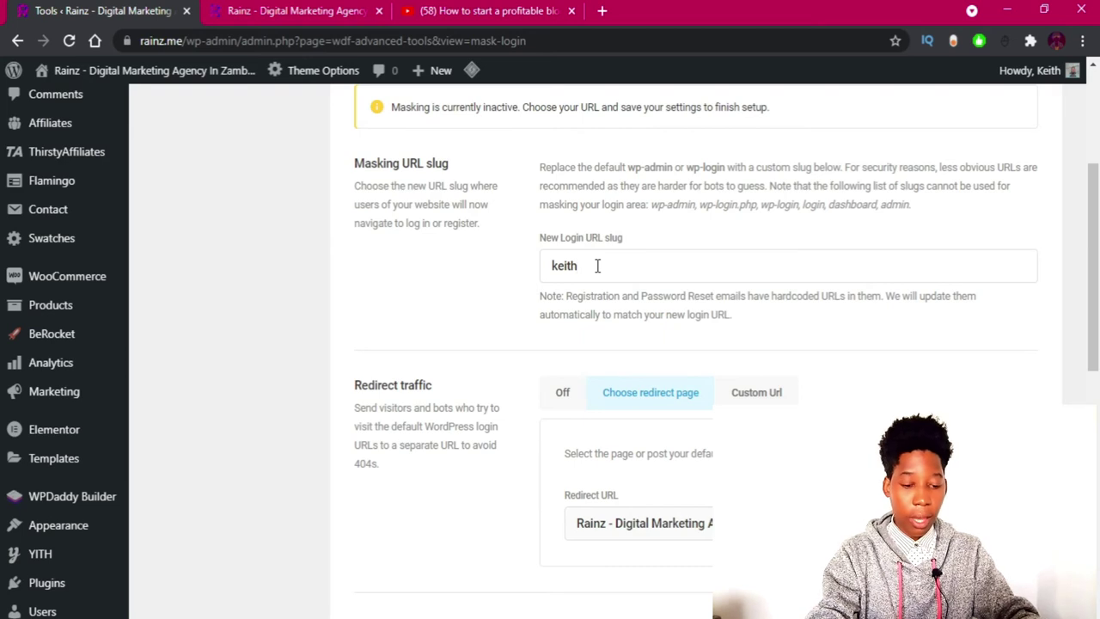
{"action": "type", "text": "wp"}
{"action": "scroll", "coordinate": [846, 386], "scroll_direction": "down", "scroll_amount": 4}
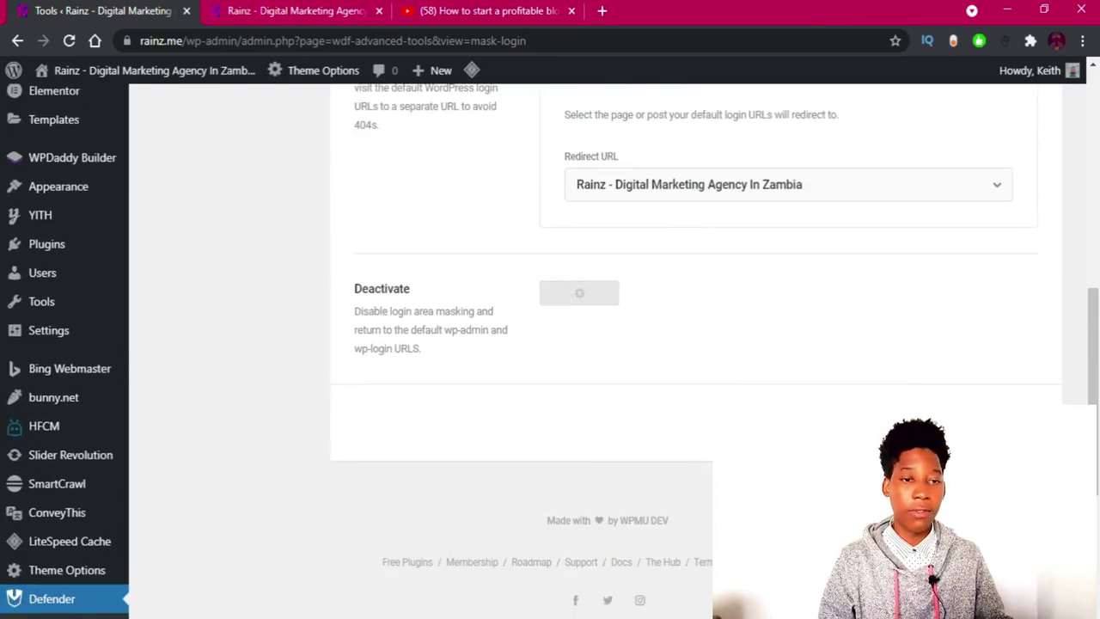
{"action": "scroll", "coordinate": [734, 393], "scroll_direction": "up", "scroll_amount": 3}
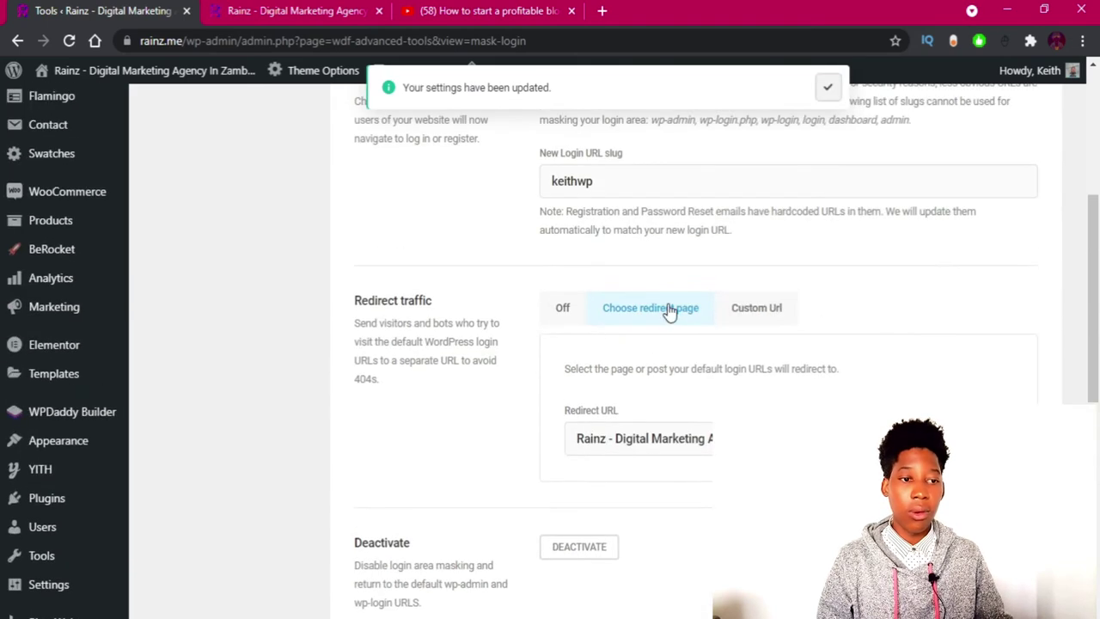
{"action": "left_click_drag", "start_coordinate": [618, 190], "coordinate": [534, 194]}
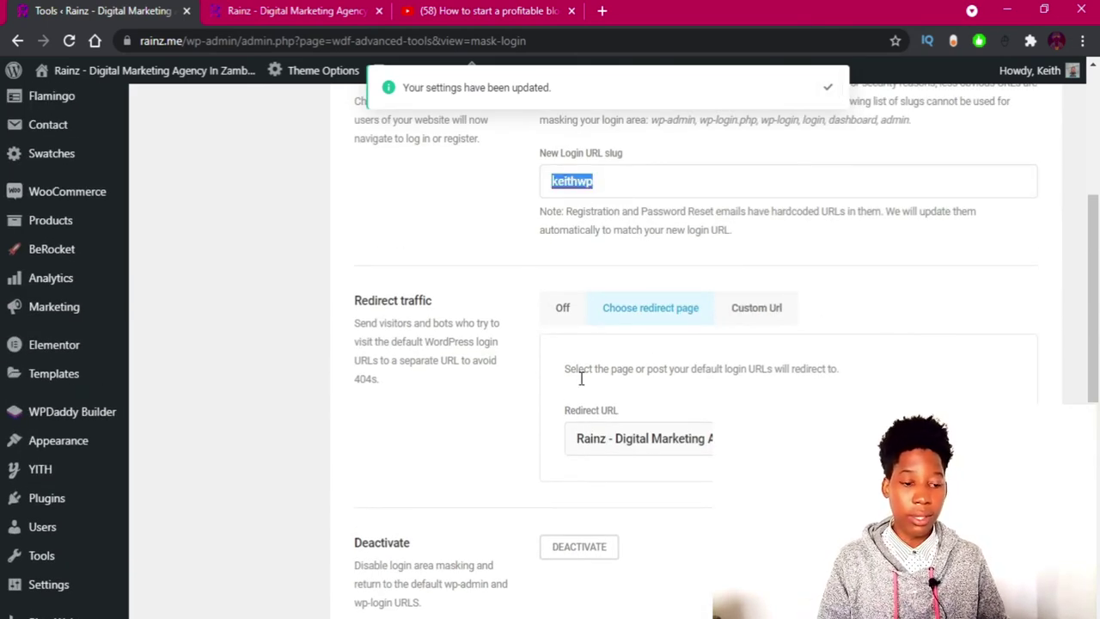
Test the mask: rainz.me/wp-admin/ in a fresh incognito window now lands on the home page.
{"action": "mouse_move", "coordinate": [546, 613]}
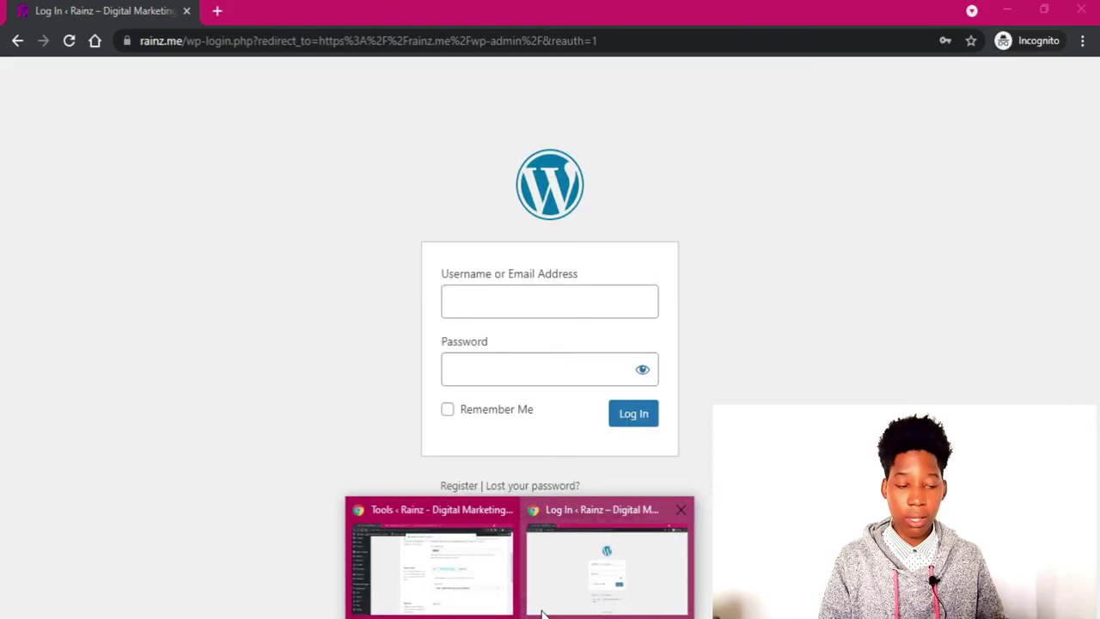
{"action": "left_click", "coordinate": [589, 590]}
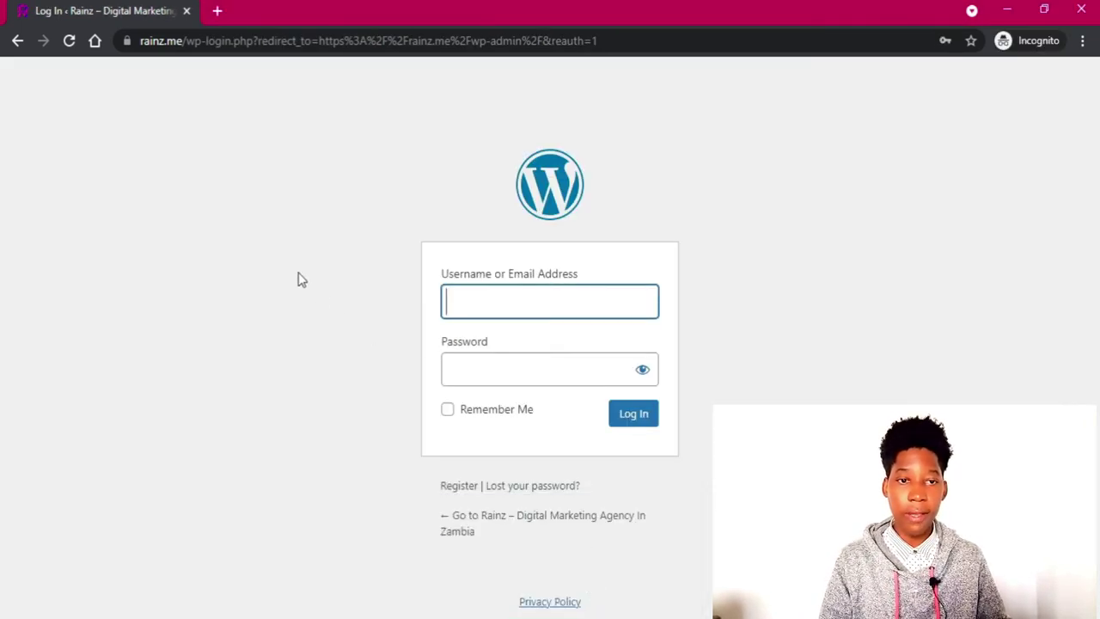
{"action": "key", "text": "ctrl+shift+n"}
{"action": "type", "text": "https://rainz.me/wp-admin/"}
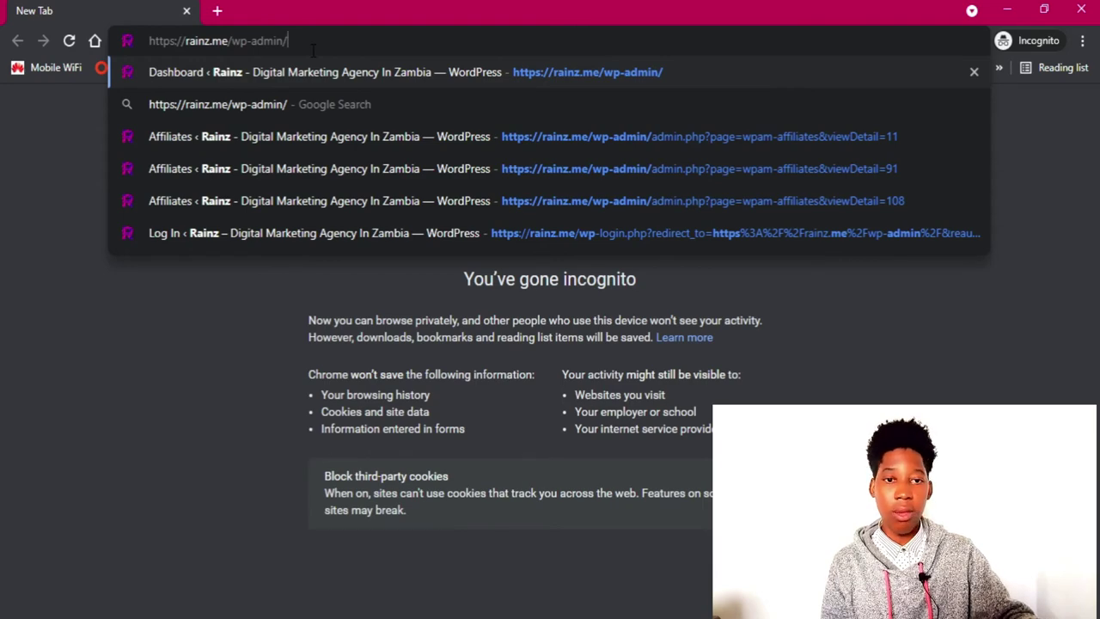
{"action": "key", "text": "Return"}
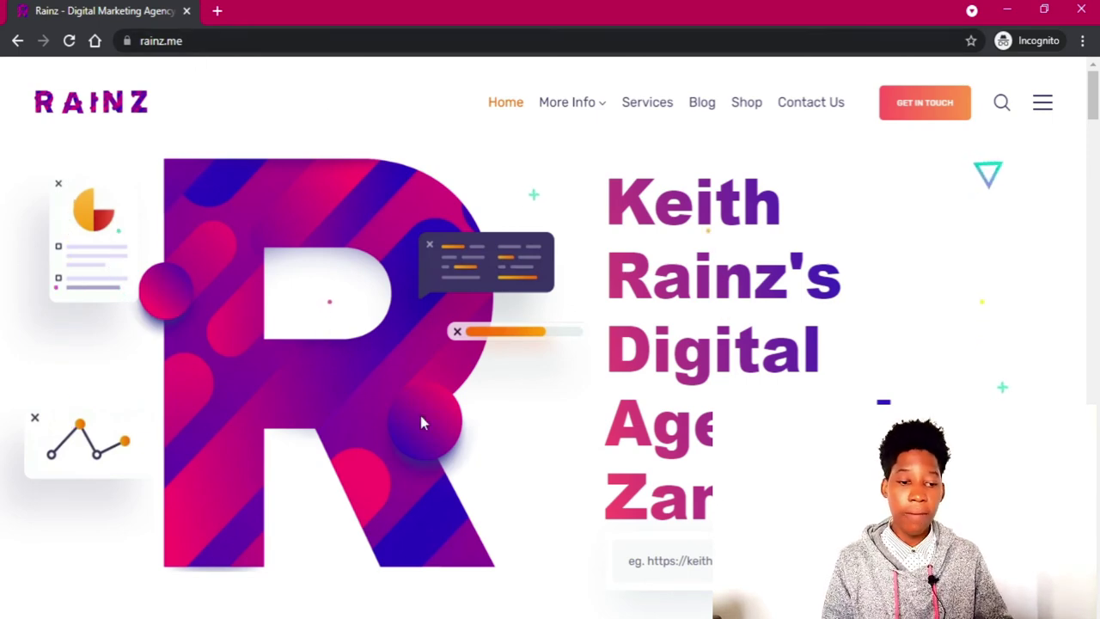
{"action": "mouse_move", "coordinate": [543, 618]}
{"action": "left_click", "coordinate": [430, 559]}
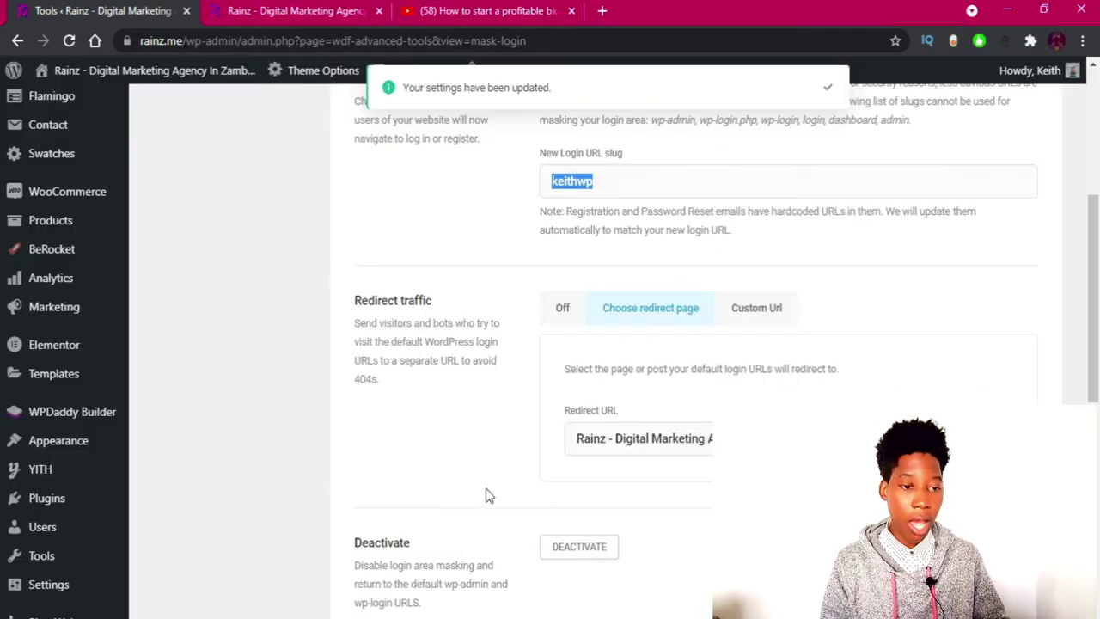
Cut the keithwp slug and paste it back, leaving it copied to the clipboard.
{"action": "left_click", "coordinate": [604, 183]}
{"action": "left_click_drag", "start_coordinate": [604, 183], "coordinate": [555, 184]}
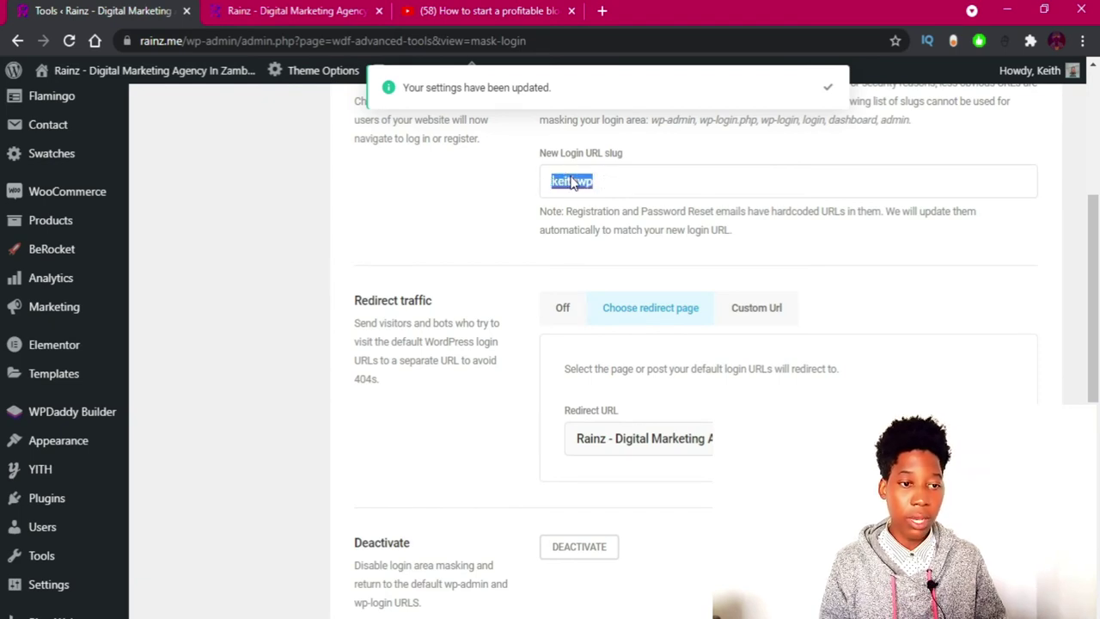
{"action": "right_click", "coordinate": [570, 176]}
{"action": "left_click", "coordinate": [610, 257]}
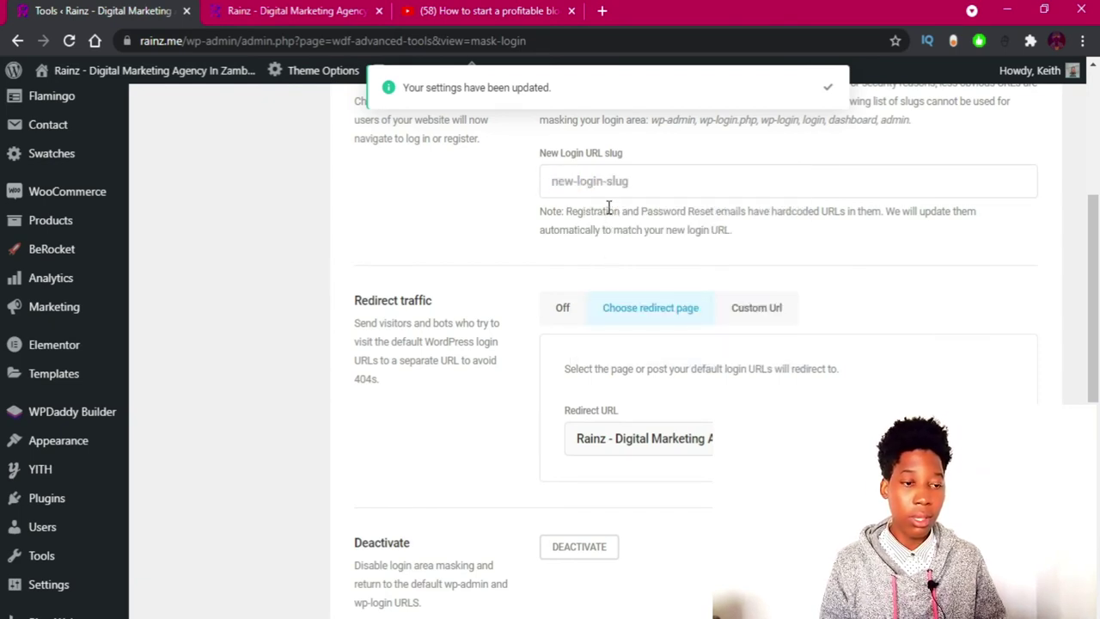
{"action": "key", "text": "ctrl+v"}
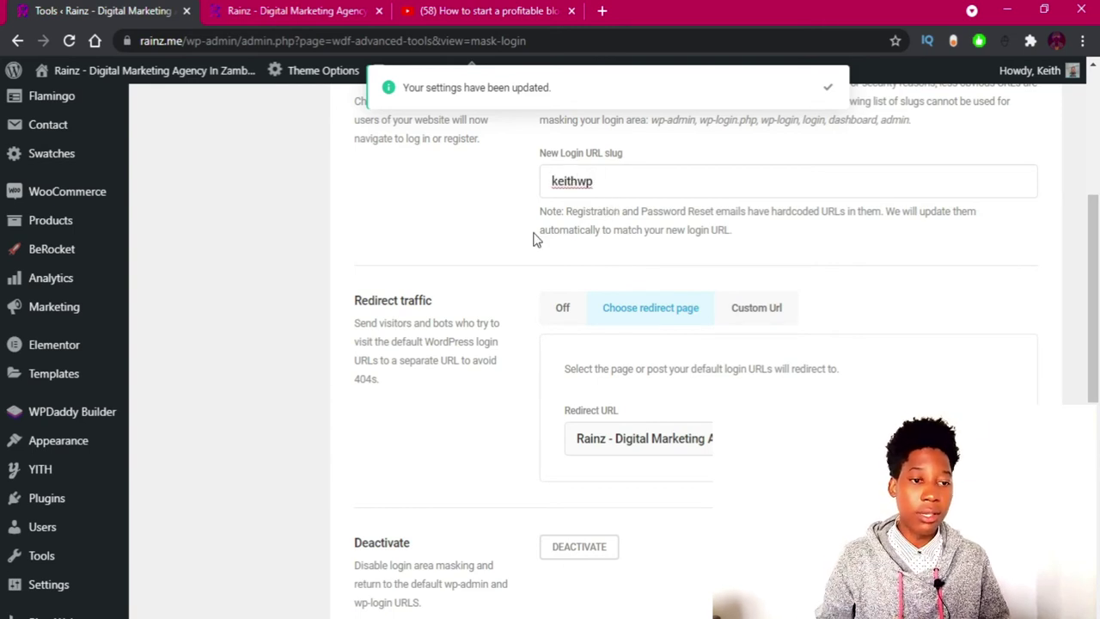
{"action": "left_click_drag", "start_coordinate": [643, 186], "coordinate": [531, 196]}
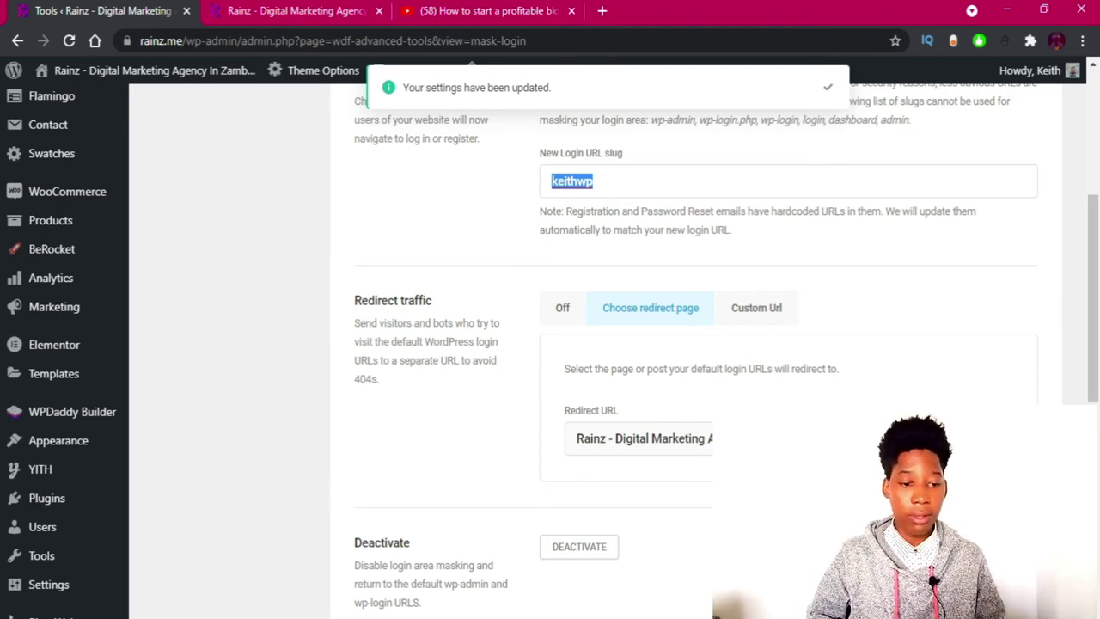
Bring the incognito window showing rainz.me forward and select its address.
{"action": "mouse_move", "coordinate": [526, 612]}
{"action": "left_click", "coordinate": [560, 545]}
{"action": "left_click", "coordinate": [381, 39]}
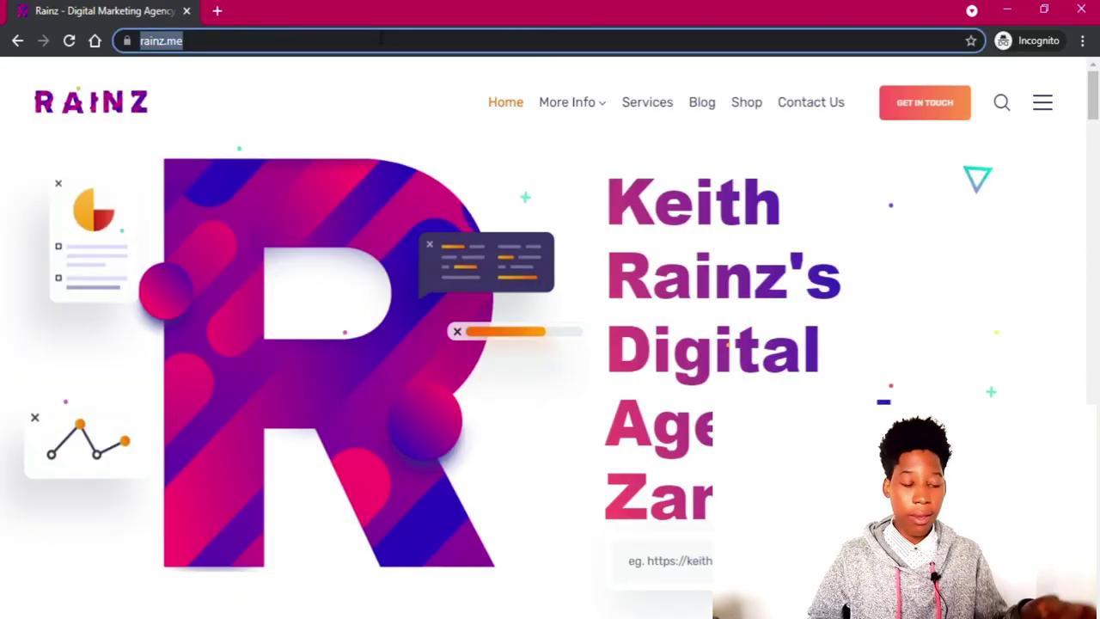
Load rainz.me/keithwp in incognito to confirm the login form appears, then minimise that window.
{"action": "left_click", "coordinate": [381, 39]}
{"action": "type", "text": "/keithwp"}
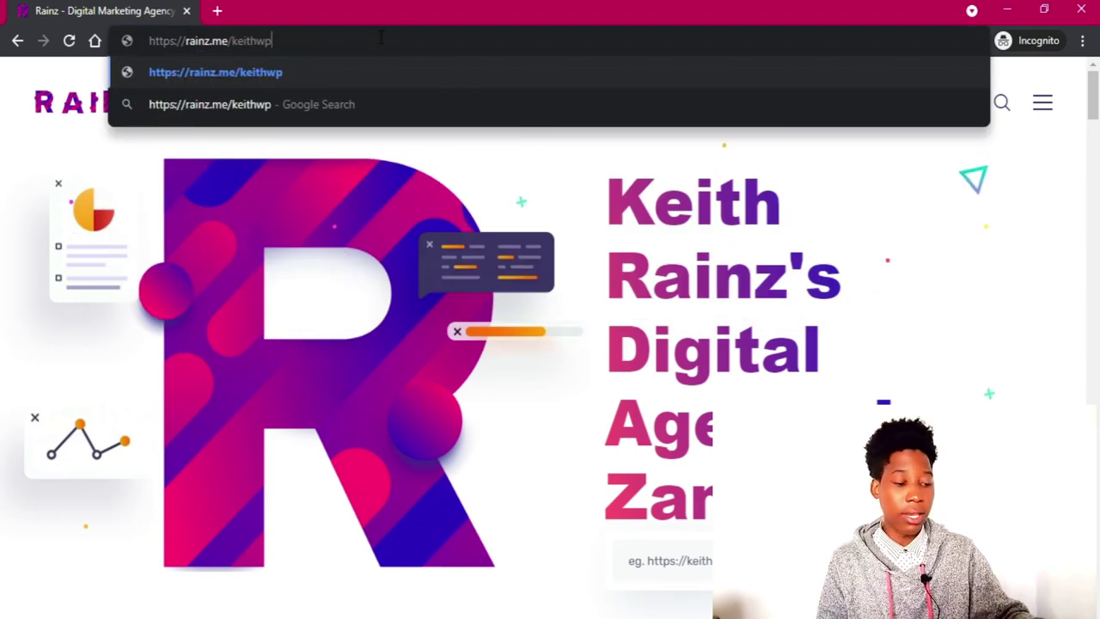
{"action": "key", "text": "Return"}
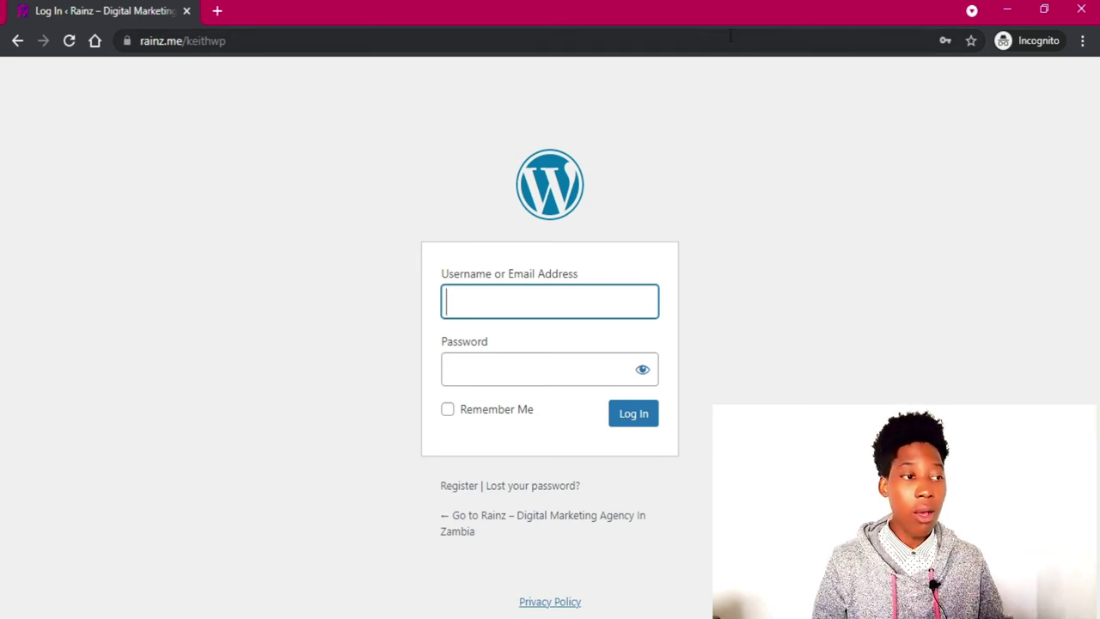
{"action": "left_click", "coordinate": [1007, 10]}
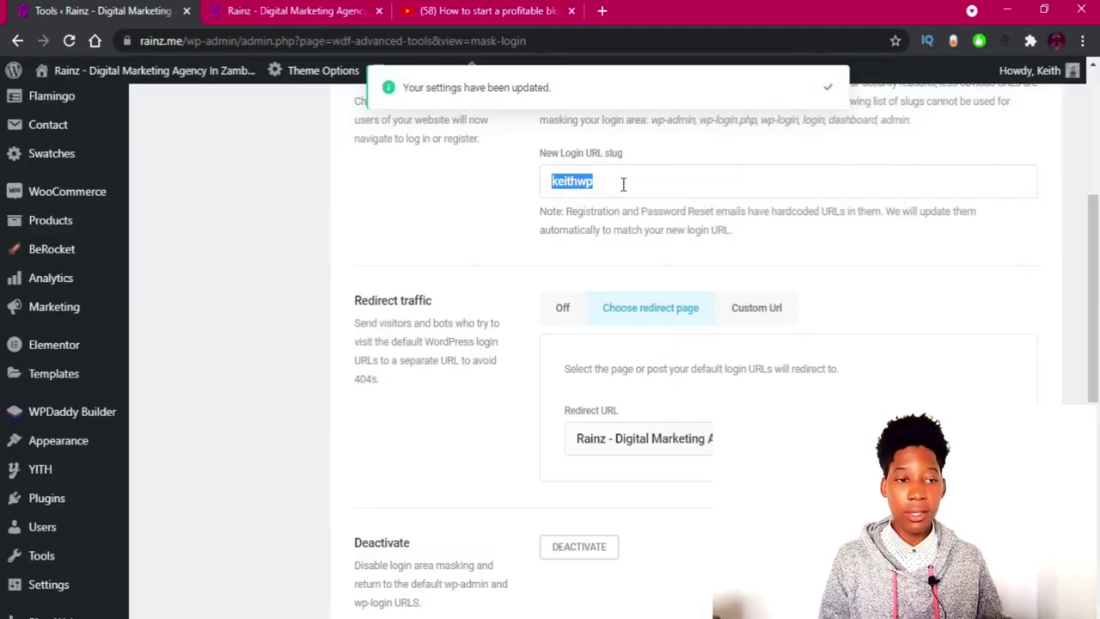
Open Security Headers and enable X-Frame-Options, X-XSS-Protection and X-Content-Type-Options.
{"action": "scroll", "coordinate": [240, 270], "scroll_direction": "up", "scroll_amount": 5}
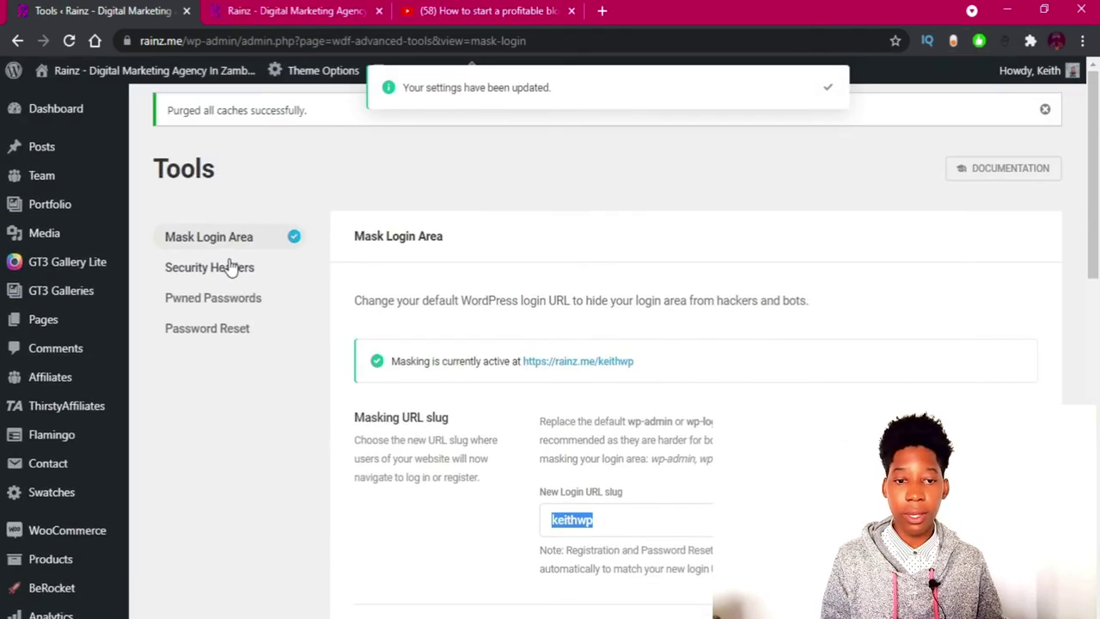
{"action": "left_click", "coordinate": [230, 267]}
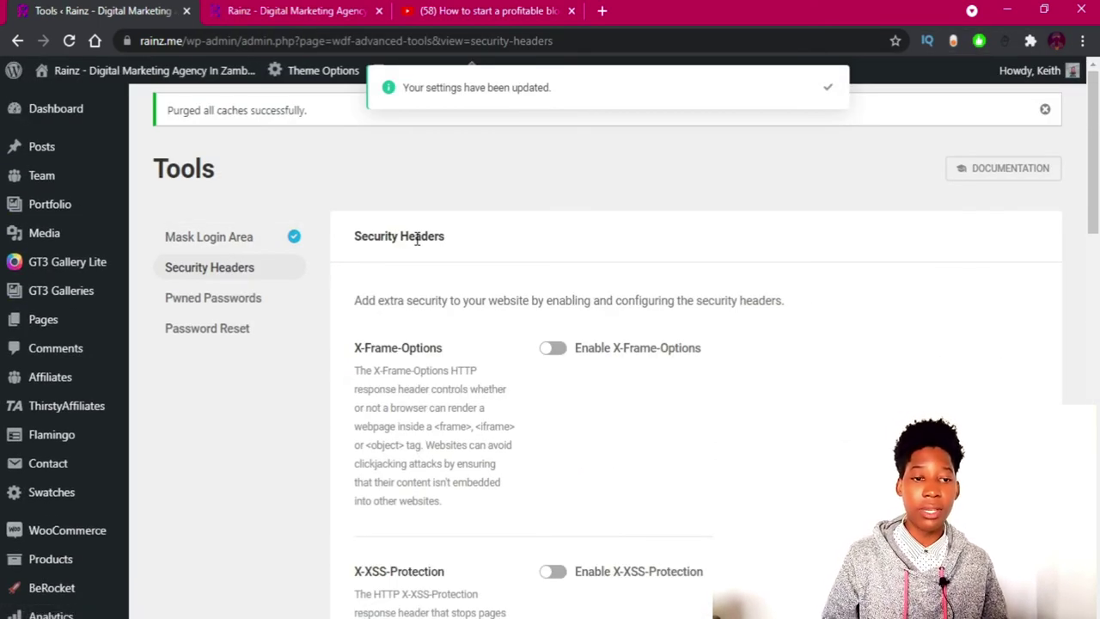
{"action": "left_click", "coordinate": [553, 348]}
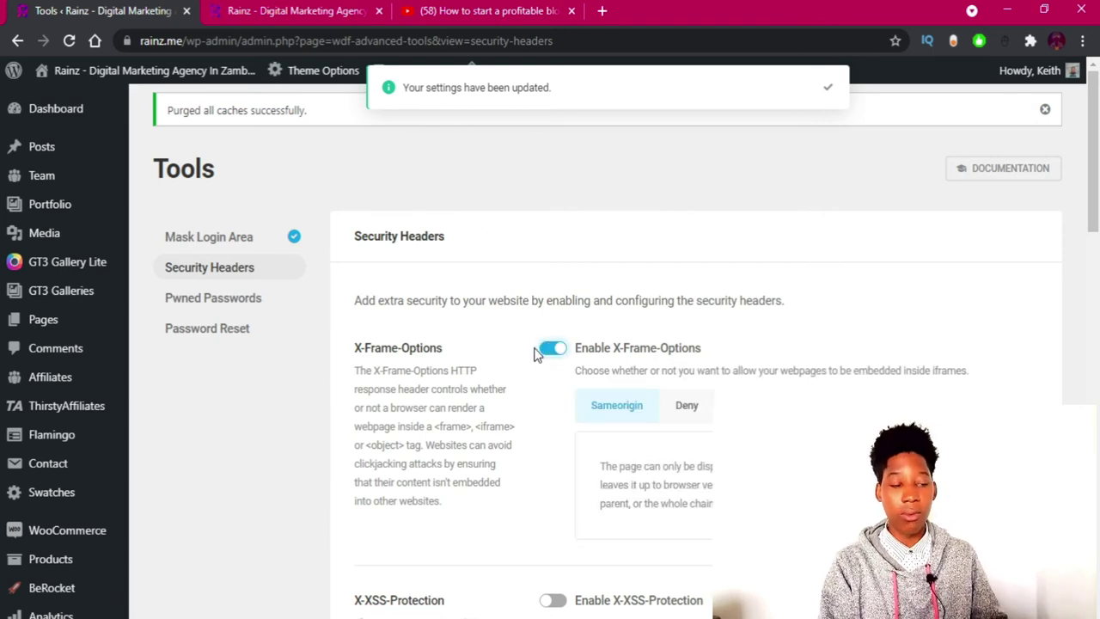
{"action": "scroll", "coordinate": [541, 335], "scroll_direction": "down", "scroll_amount": 2}
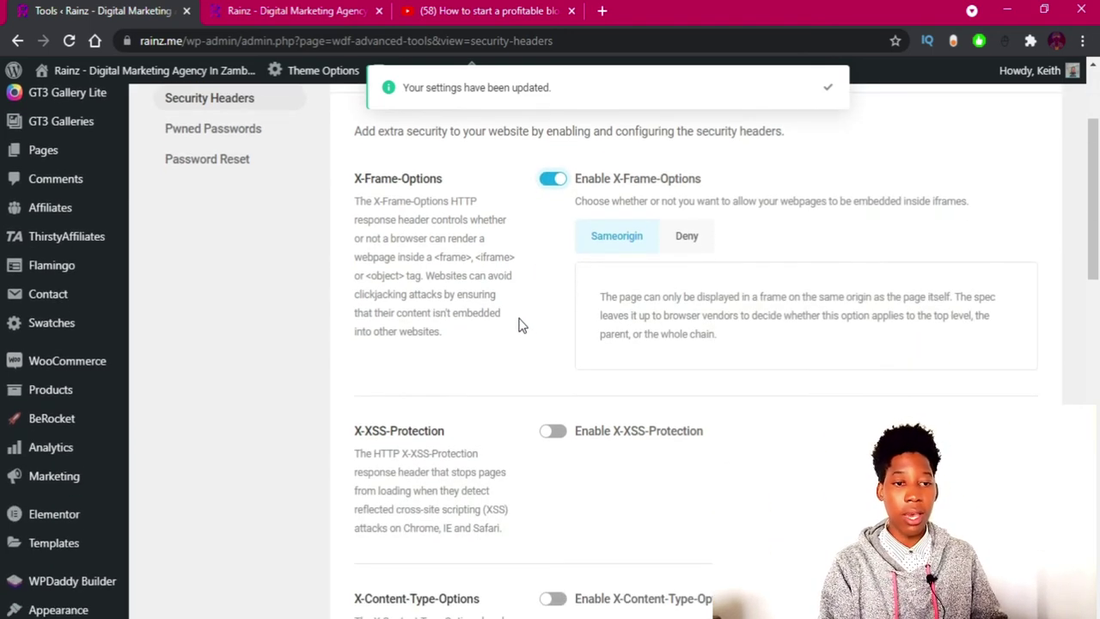
{"action": "left_click", "coordinate": [567, 437]}
{"action": "scroll", "coordinate": [570, 348], "scroll_direction": "down", "scroll_amount": 3}
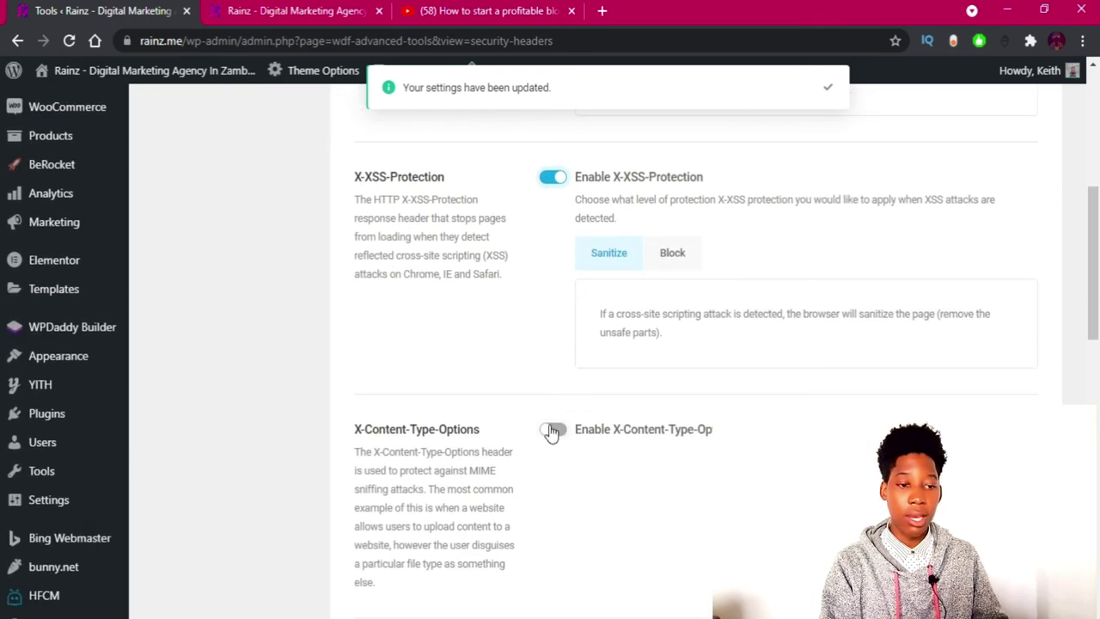
{"action": "left_click", "coordinate": [552, 432]}
Enable the Strict Transport, Referrer Policy and Feature-Policy headers, then go to Notifications.
{"action": "scroll", "coordinate": [551, 404], "scroll_direction": "down", "scroll_amount": 2}
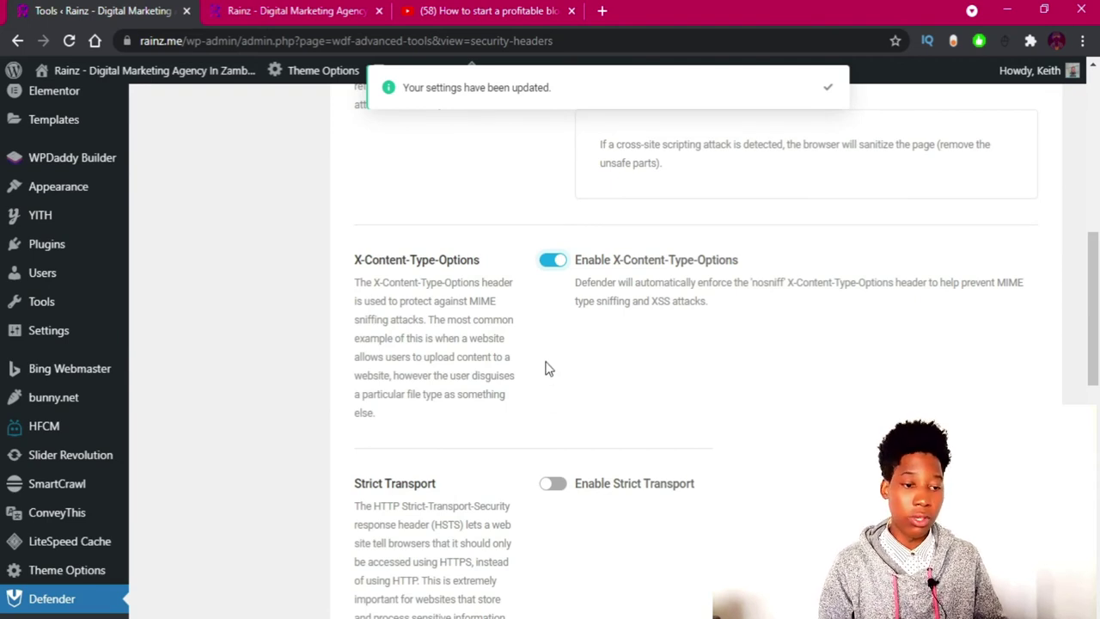
{"action": "scroll", "coordinate": [545, 369], "scroll_direction": "down", "scroll_amount": 3}
{"action": "left_click", "coordinate": [548, 232]}
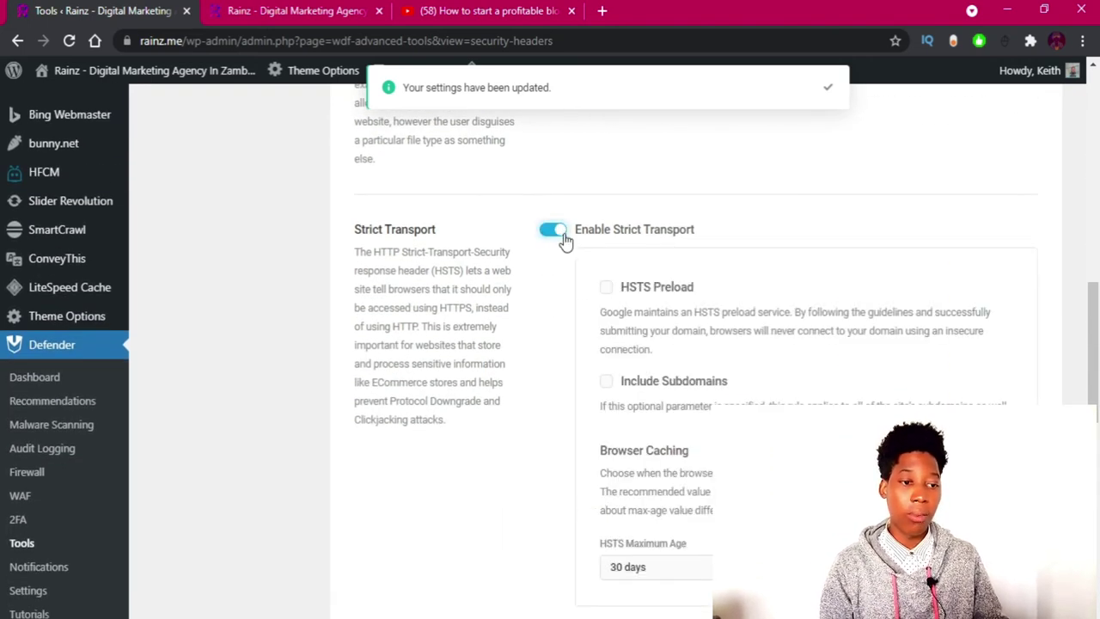
{"action": "scroll", "coordinate": [589, 368], "scroll_direction": "down", "scroll_amount": 2}
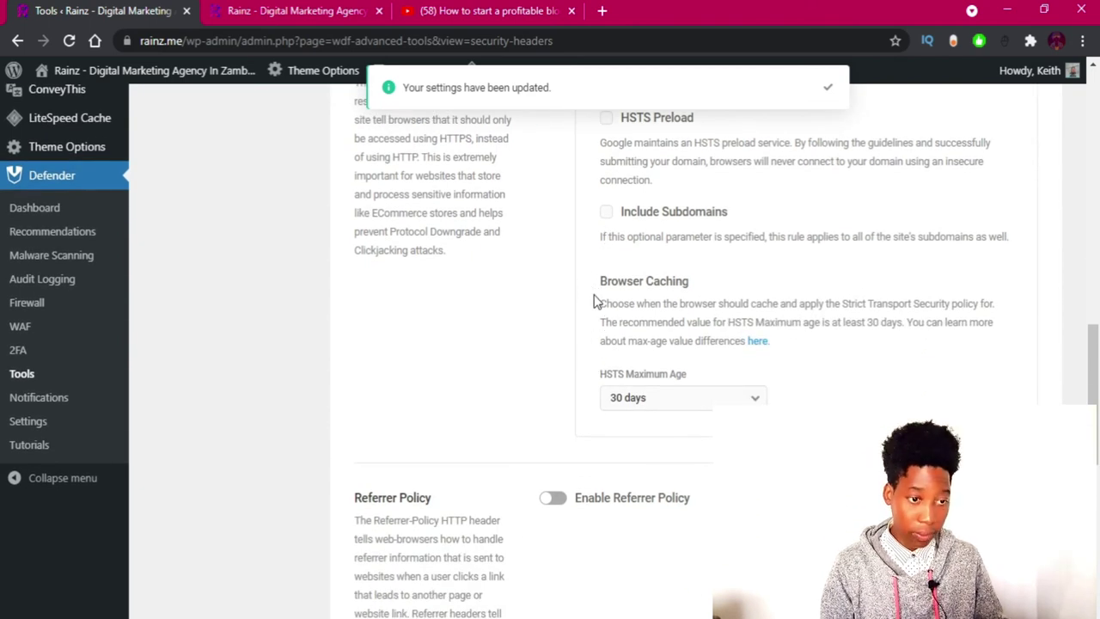
{"action": "left_click", "coordinate": [555, 500]}
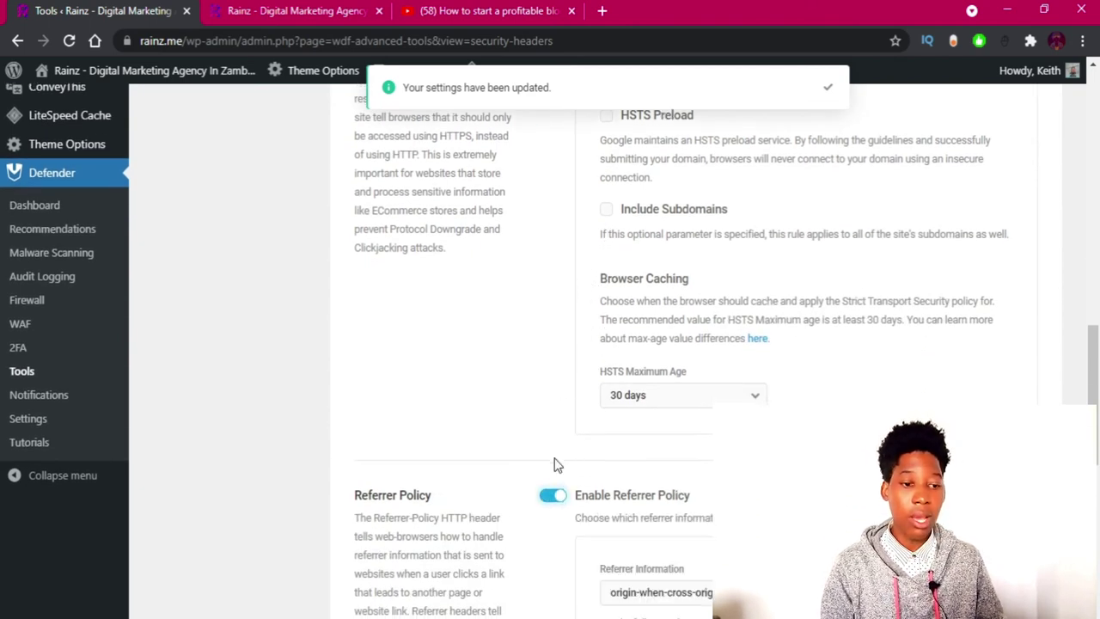
{"action": "scroll", "coordinate": [553, 461], "scroll_direction": "down", "scroll_amount": 3}
{"action": "scroll", "coordinate": [597, 464], "scroll_direction": "down", "scroll_amount": 2}
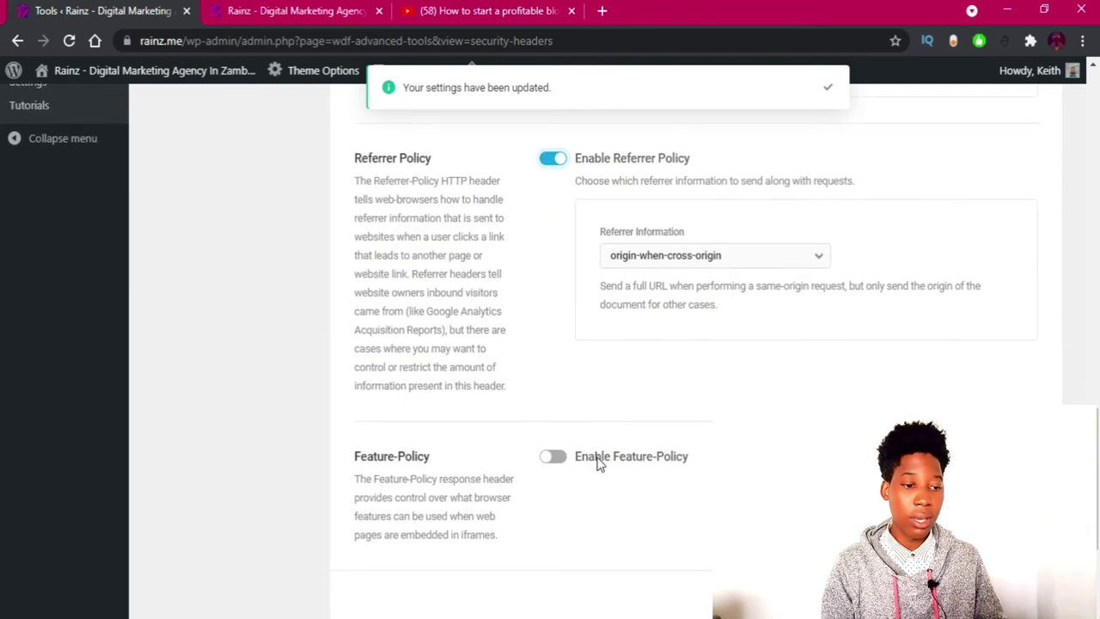
{"action": "left_click", "coordinate": [553, 373]}
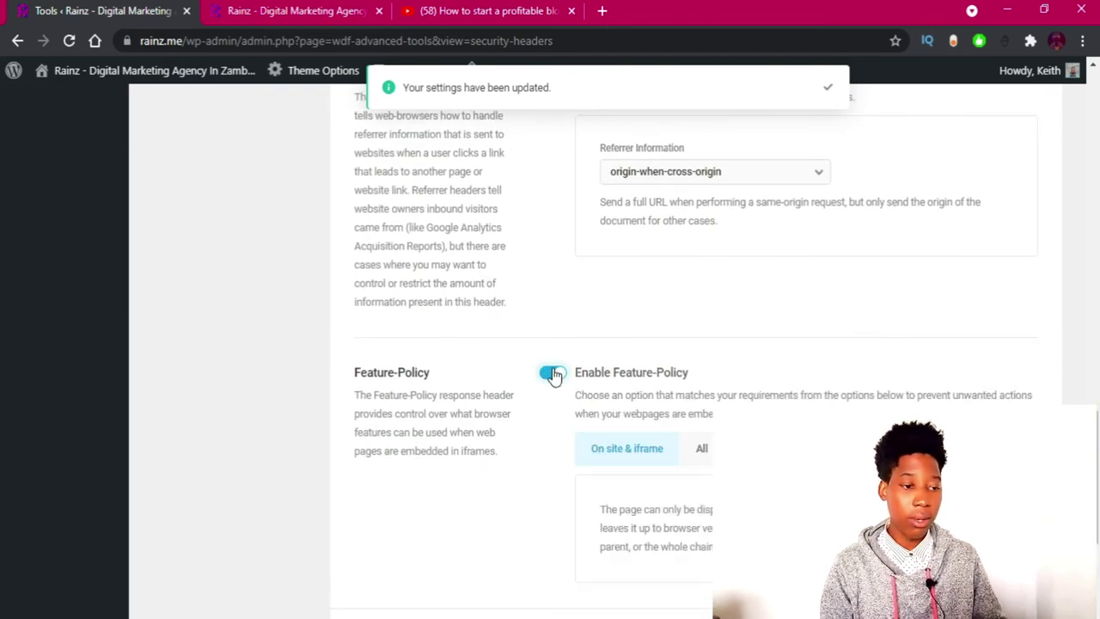
{"action": "scroll", "coordinate": [555, 376], "scroll_direction": "down", "scroll_amount": 2}
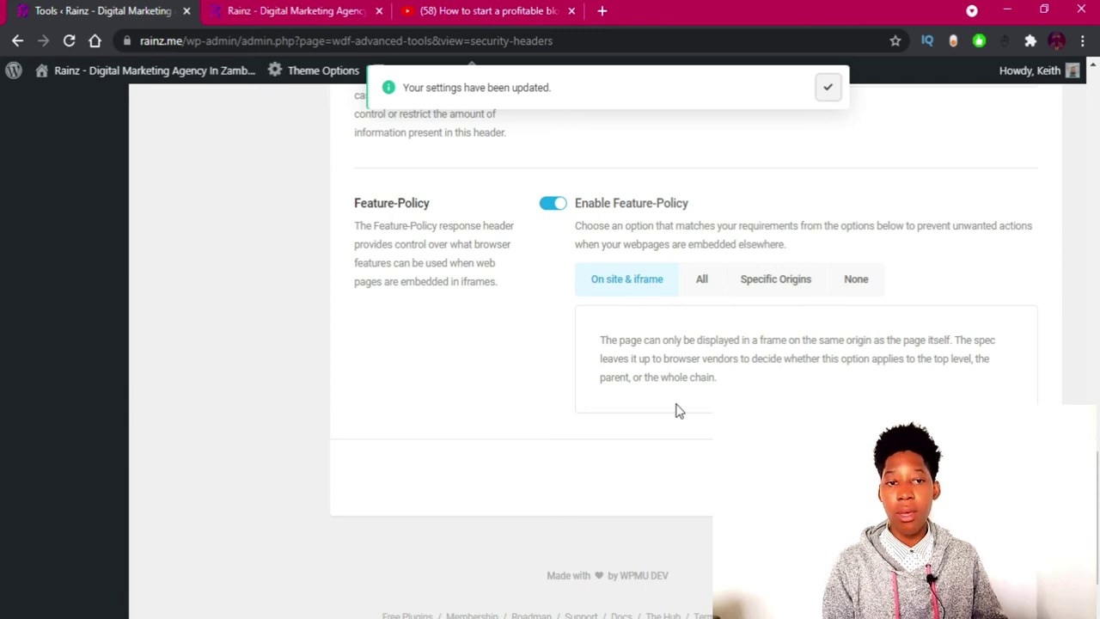
{"action": "scroll", "coordinate": [678, 410], "scroll_direction": "up", "scroll_amount": 5}
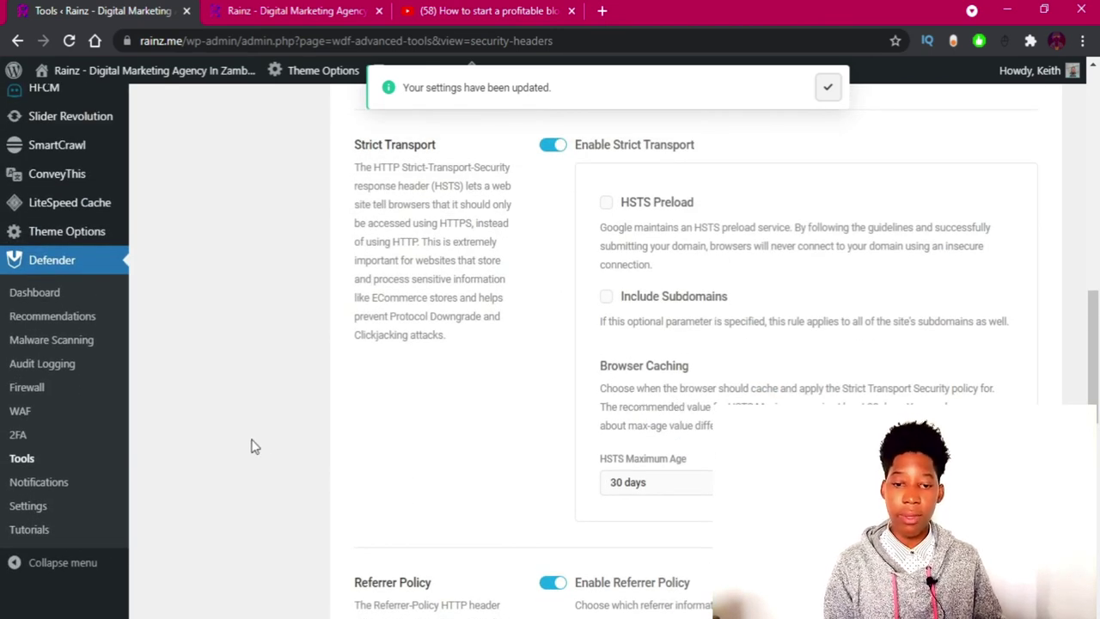
{"action": "left_click", "coordinate": [31, 484]}
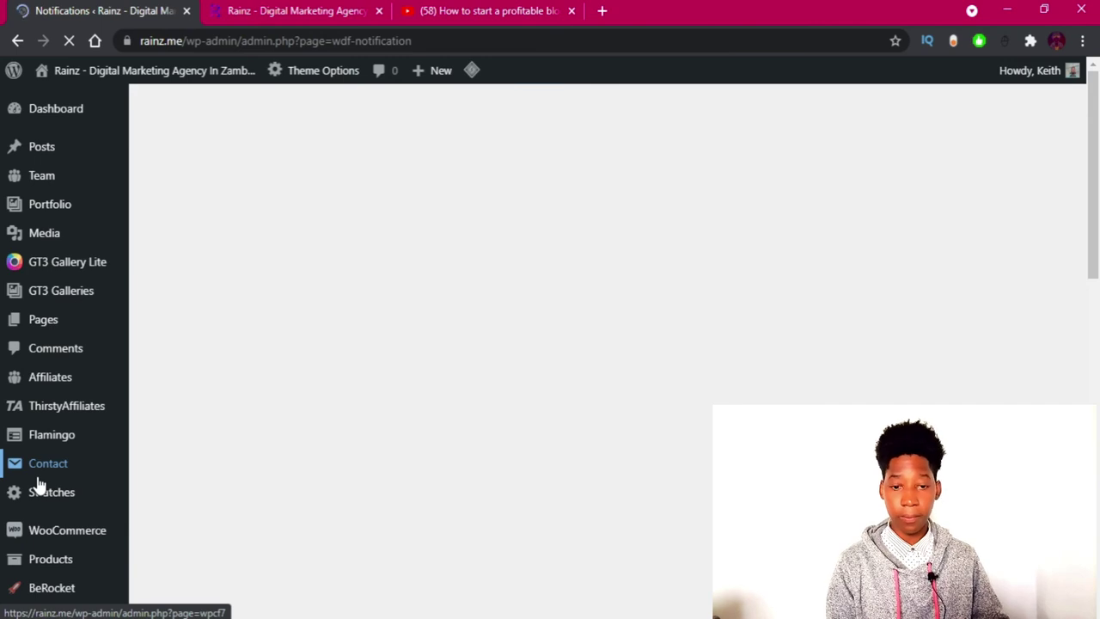
Review the three disabled email notifications and pro-only reports, then go to Defender Settings.
{"action": "scroll", "coordinate": [366, 356], "scroll_direction": "down", "scroll_amount": 3}
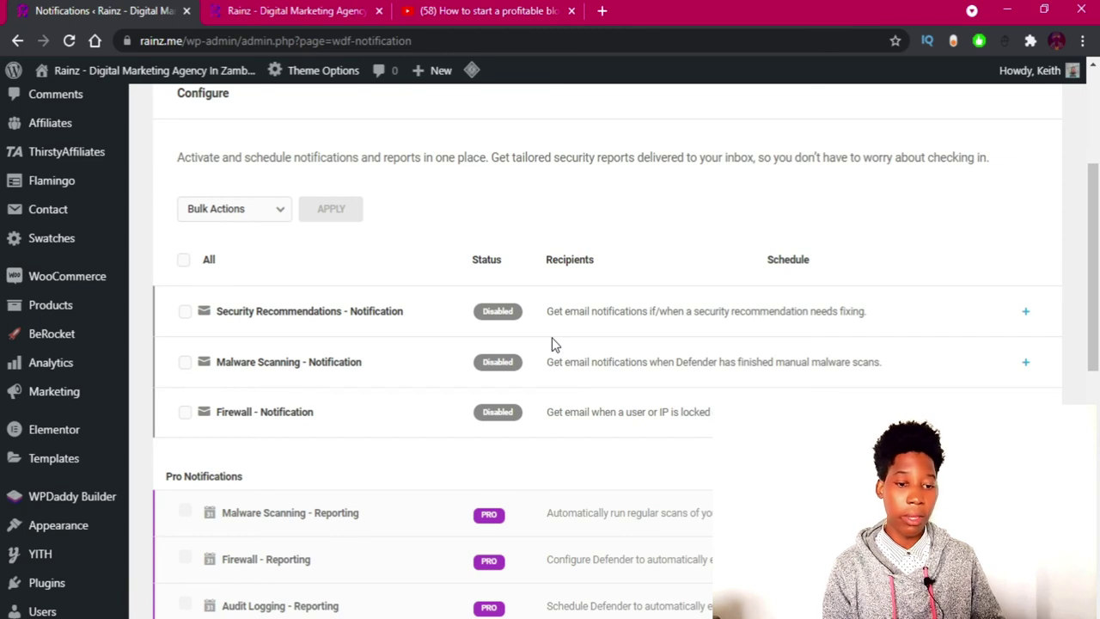
{"action": "scroll", "coordinate": [554, 344], "scroll_direction": "down", "scroll_amount": 2}
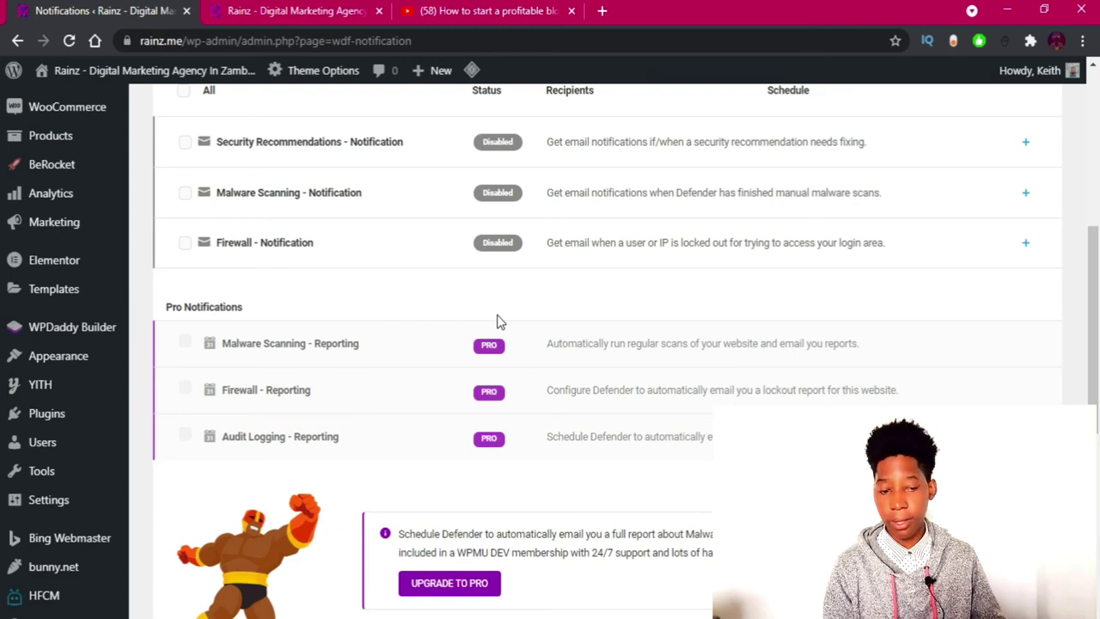
{"action": "scroll", "coordinate": [458, 318], "scroll_direction": "down", "scroll_amount": 5}
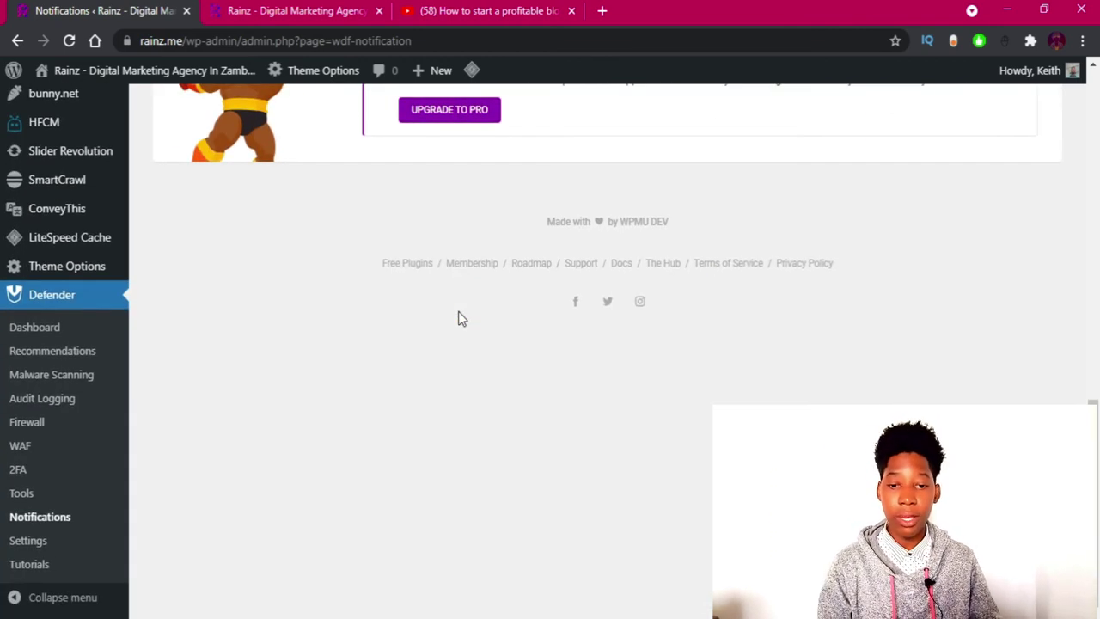
{"action": "left_click", "coordinate": [39, 546]}
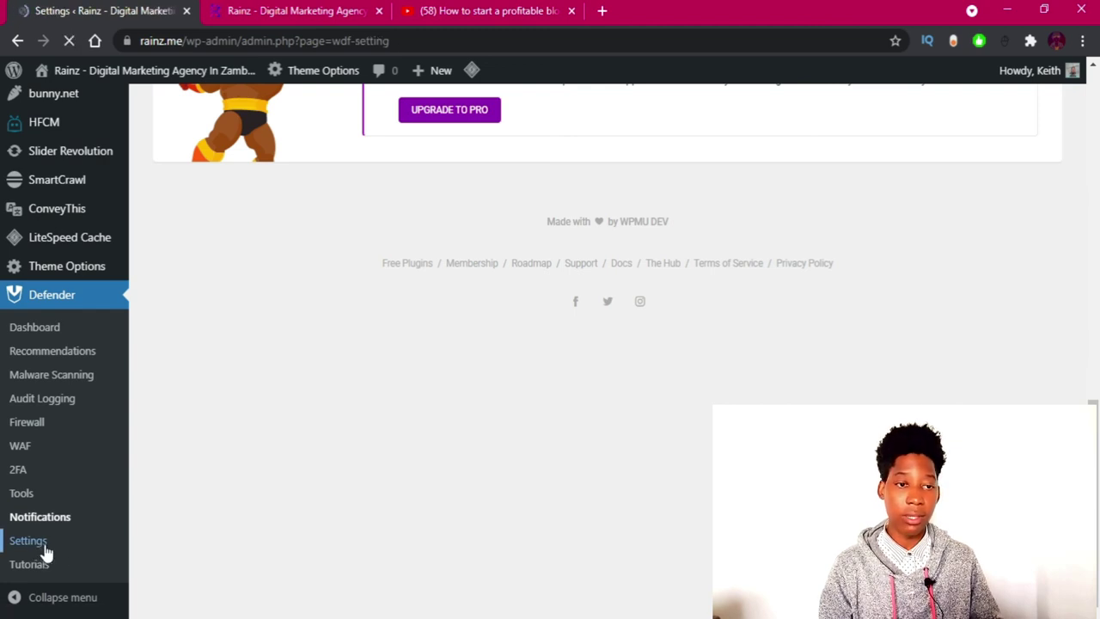